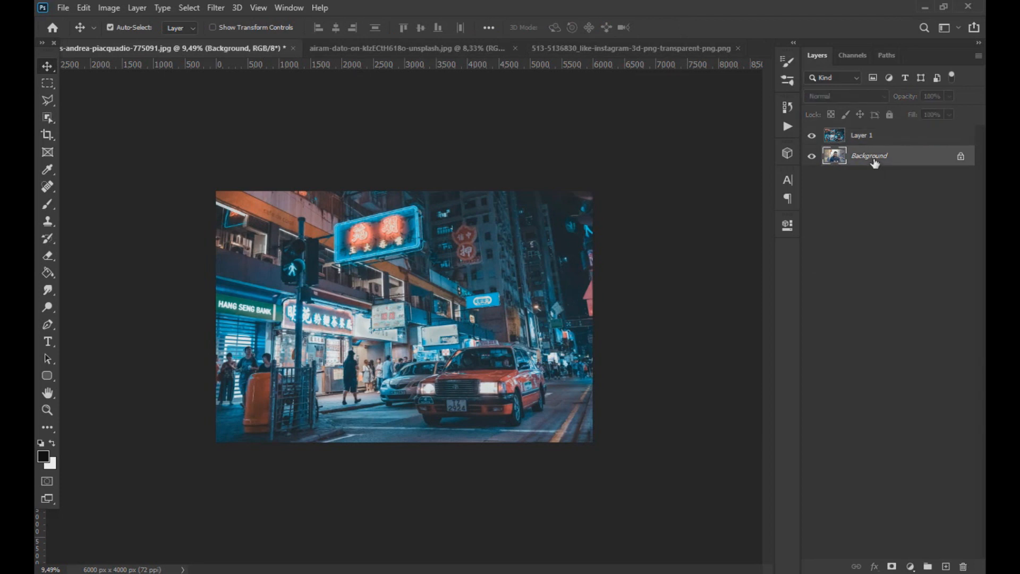
# Duplicate the Background layer, place the copy above Layer 1, and select the man with the Object Selection tool
pyautogui.hotkey('ctrl', 'j')
pyautogui.moveTo(875, 164); pyautogui.dragTo(854, 134)
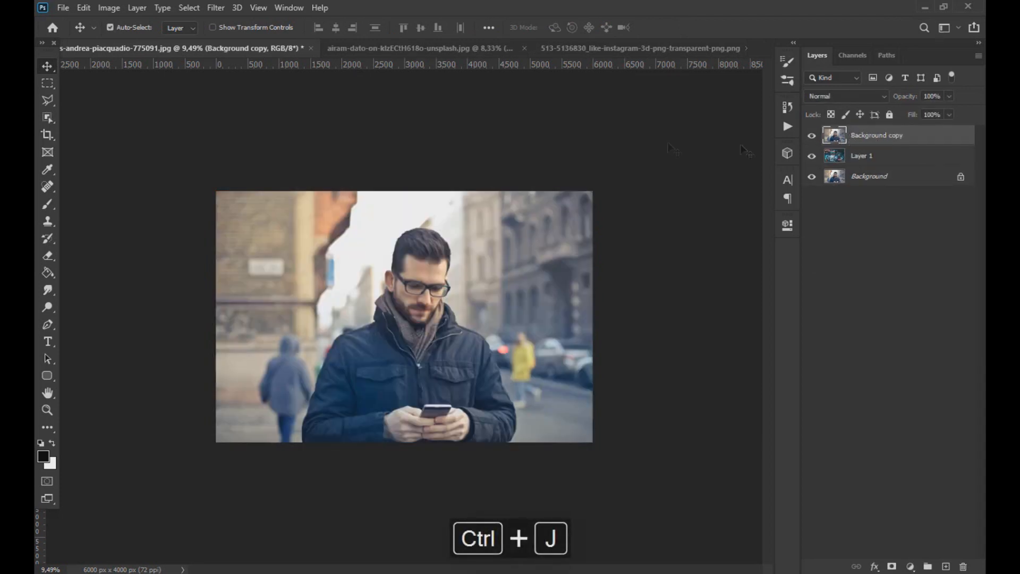
pyautogui.click(46, 119)
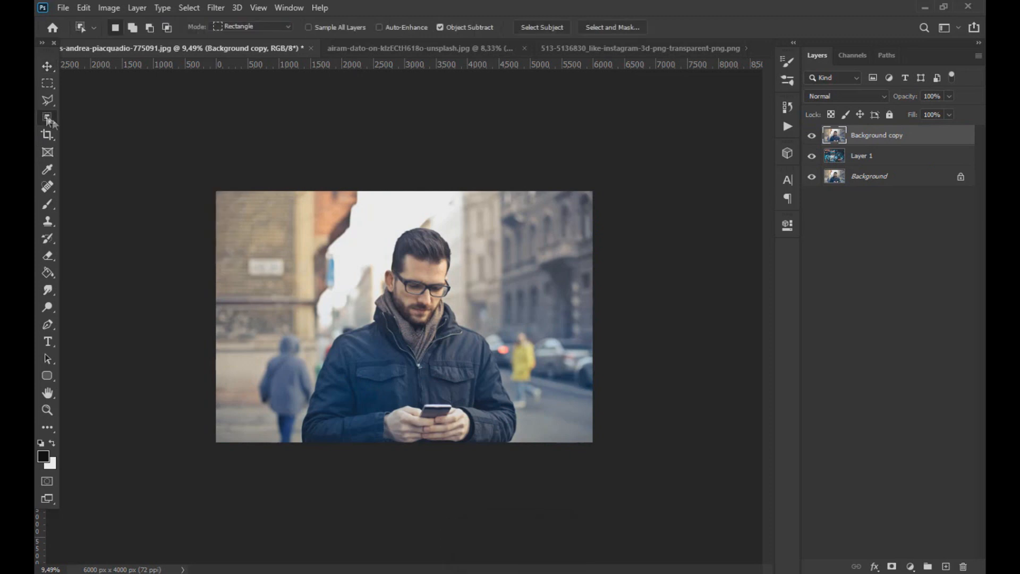
pyautogui.moveTo(303, 224); pyautogui.dragTo(518, 442)
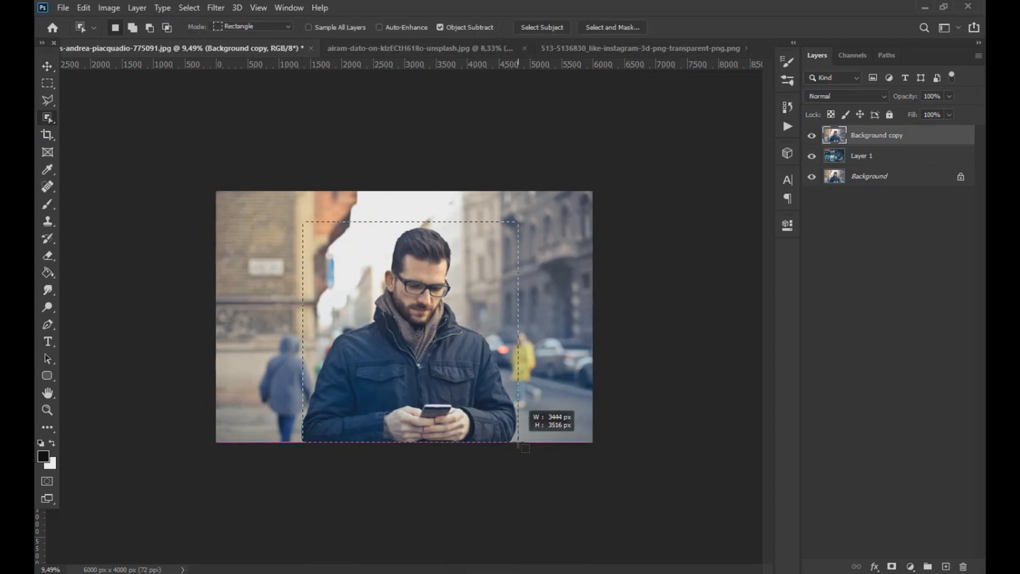
pyautogui.moveTo(518, 443); pyautogui.dragTo(518, 442)
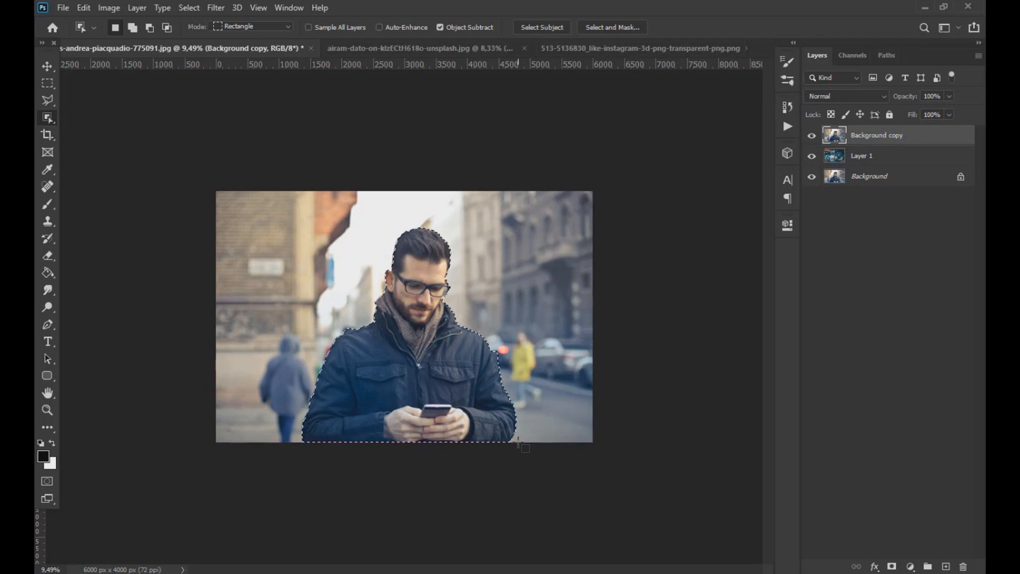
# Refine the selection with the Quick Selection tool, removing excess at the shoulders and adding the missing part around the glasses
pyautogui.scroll(9, 344, 399)
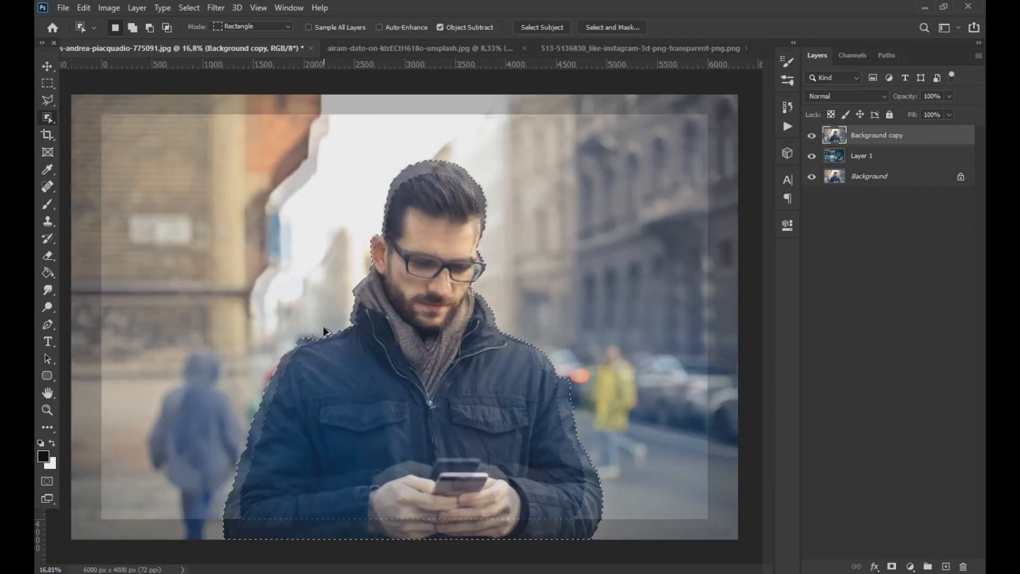
pyautogui.scroll(2, 280, 367)
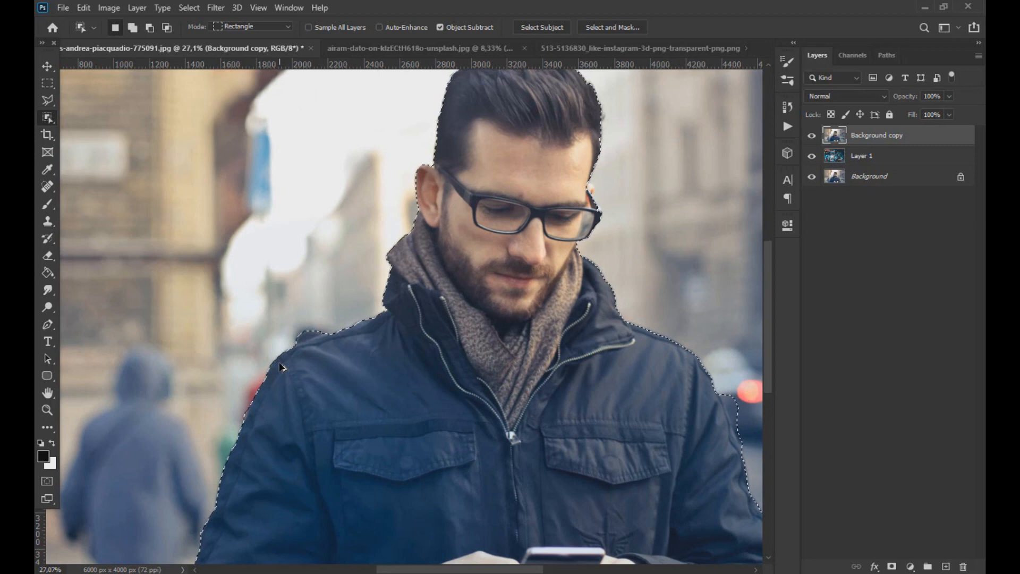
pyautogui.rightClick(48, 118)
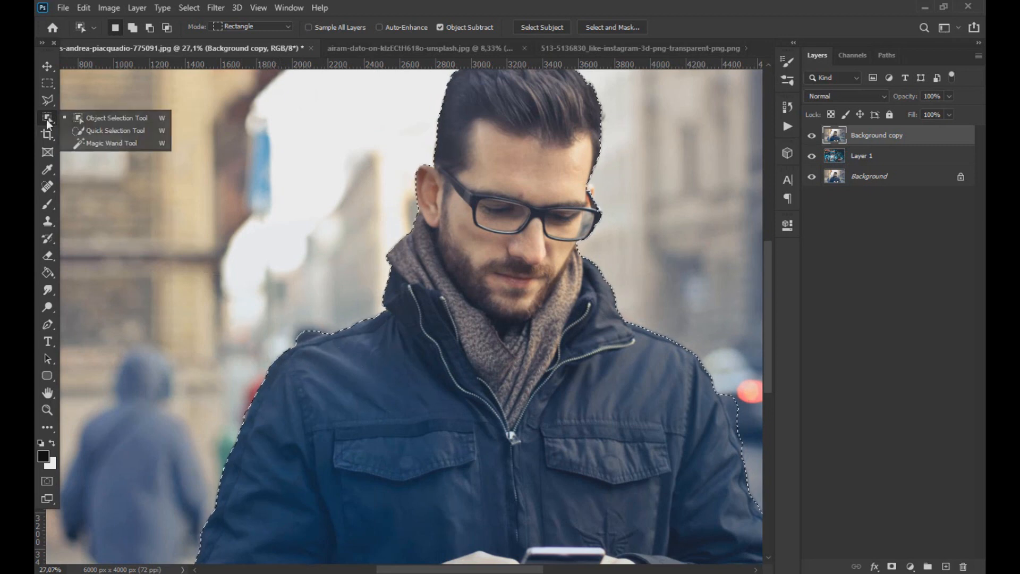
pyautogui.click(78, 131)
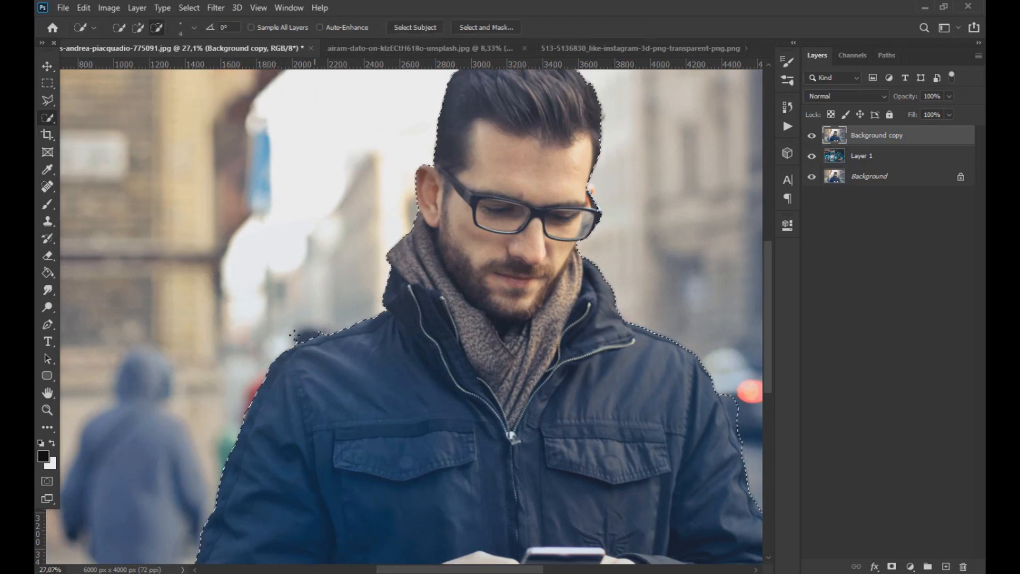
pyautogui.moveTo(720, 385)
pyautogui.mouseDown()
pyautogui.moveTo(415, 307)
pyautogui.moveTo(451, 365)
pyautogui.moveTo(407, 314)
pyautogui.moveTo(431, 364)
pyautogui.mouseUp()
pyautogui.scroll(9, 418, 335)
pyautogui.click(137, 29)
pyautogui.moveTo(216, 96); pyautogui.dragTo(365, 428)
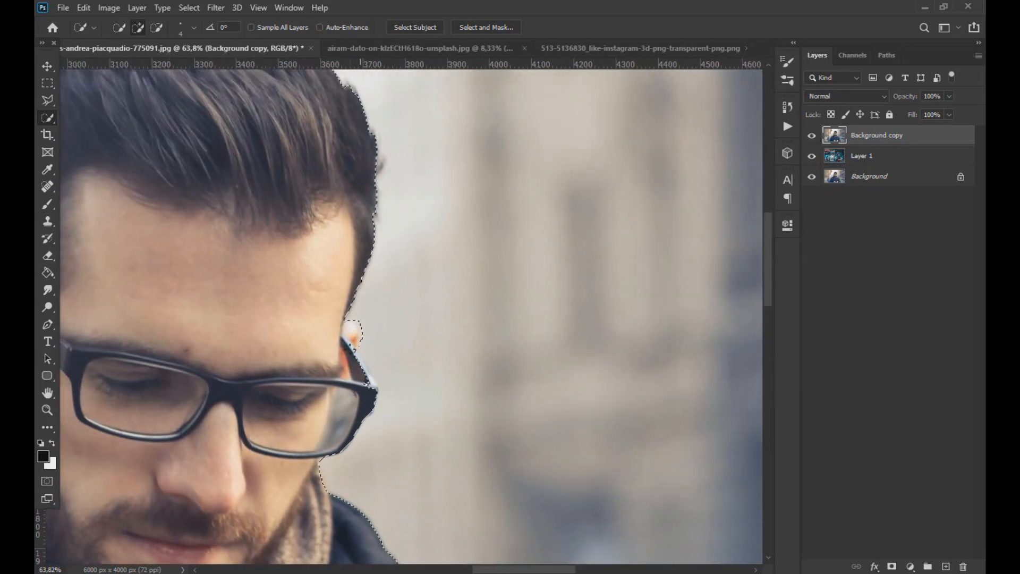
# Mask the Background copy layer with the selection of the man
pyautogui.scroll(-4, 371, 381)
pyautogui.scroll(-3, 371, 380)
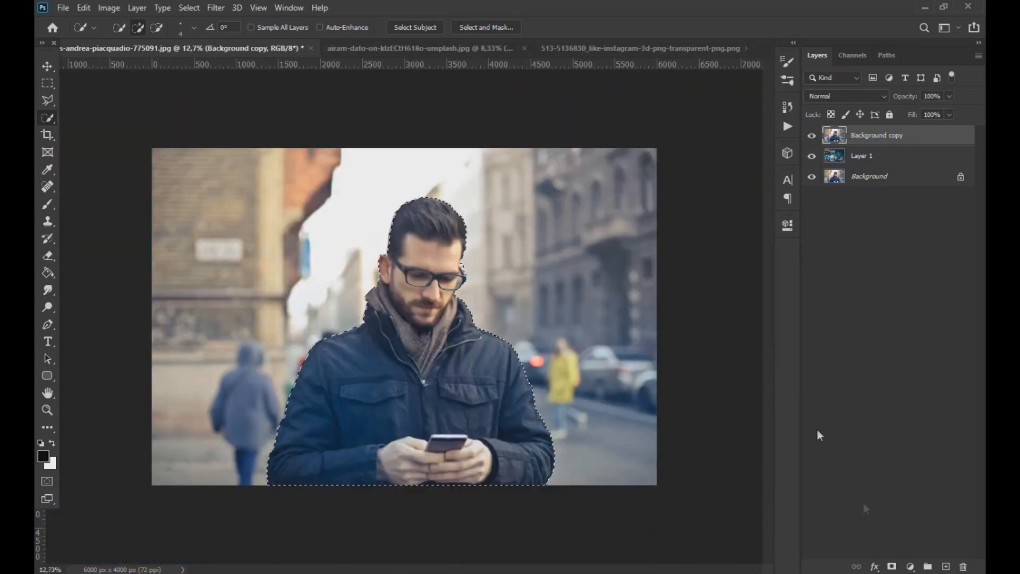
pyautogui.click(892, 566)
# Adjust the brush hardness and touch up the layer mask around the man's temple and glasses
pyautogui.click(48, 209)
pyautogui.click(130, 28)
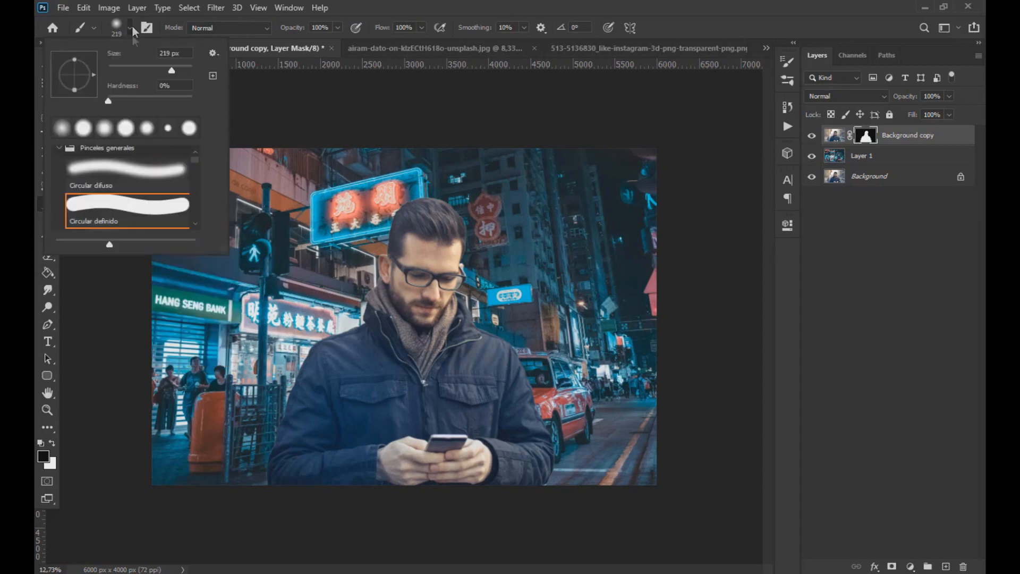
pyautogui.click(148, 98)
pyautogui.moveTo(548, 308); pyautogui.dragTo(540, 305)
pyautogui.scroll(10, 473, 286)
pyautogui.moveTo(433, 156); pyautogui.dragTo(404, 178)
pyautogui.click(52, 444)
pyautogui.scroll(2, 412, 167)
pyautogui.press('x')
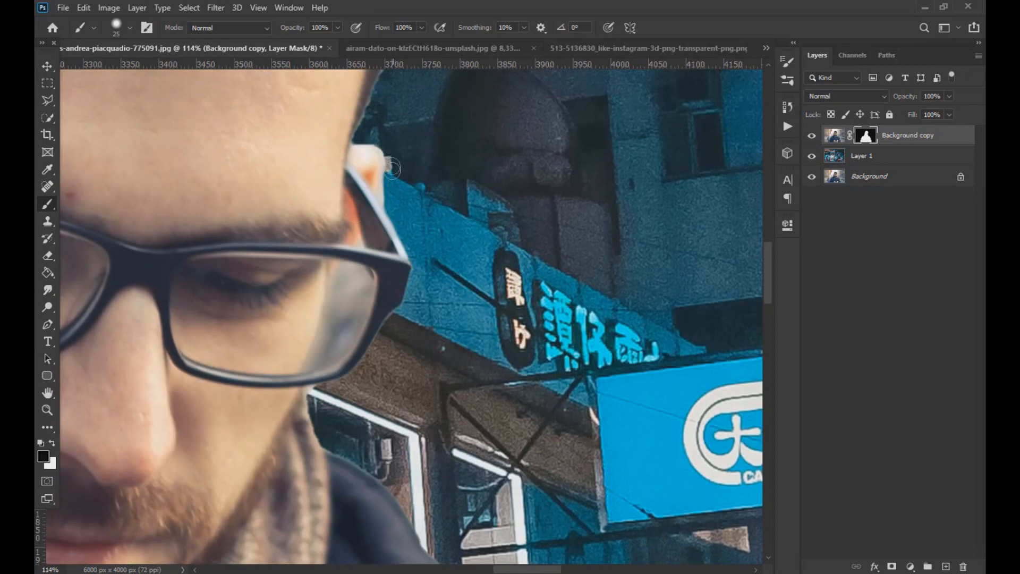
# Move the cut-out man to the left part of the street scene, uncovering the red taxi
pyautogui.scroll(-10, 393, 174)
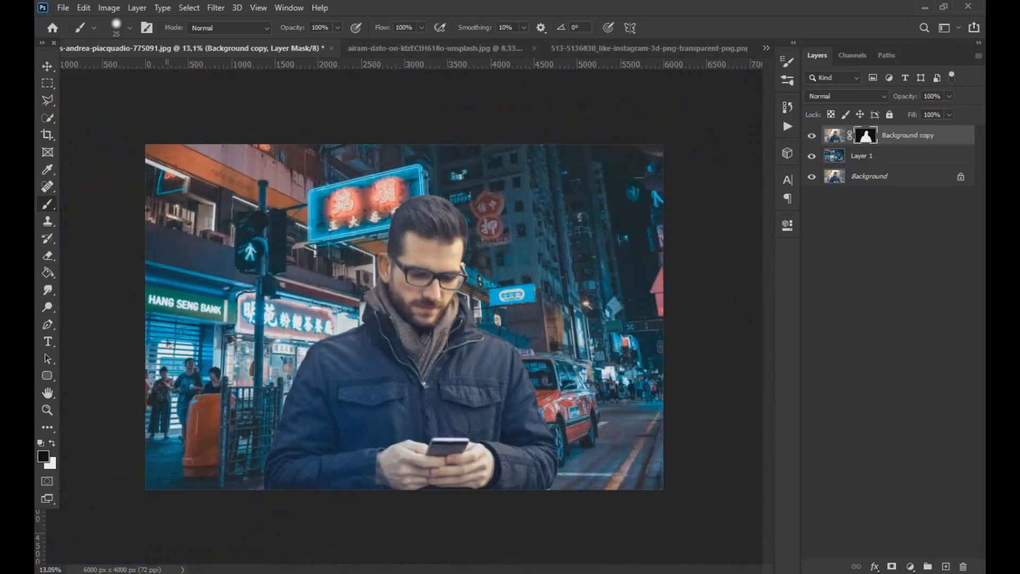
pyautogui.press('v')
pyautogui.moveTo(419, 396); pyautogui.dragTo(293, 397)
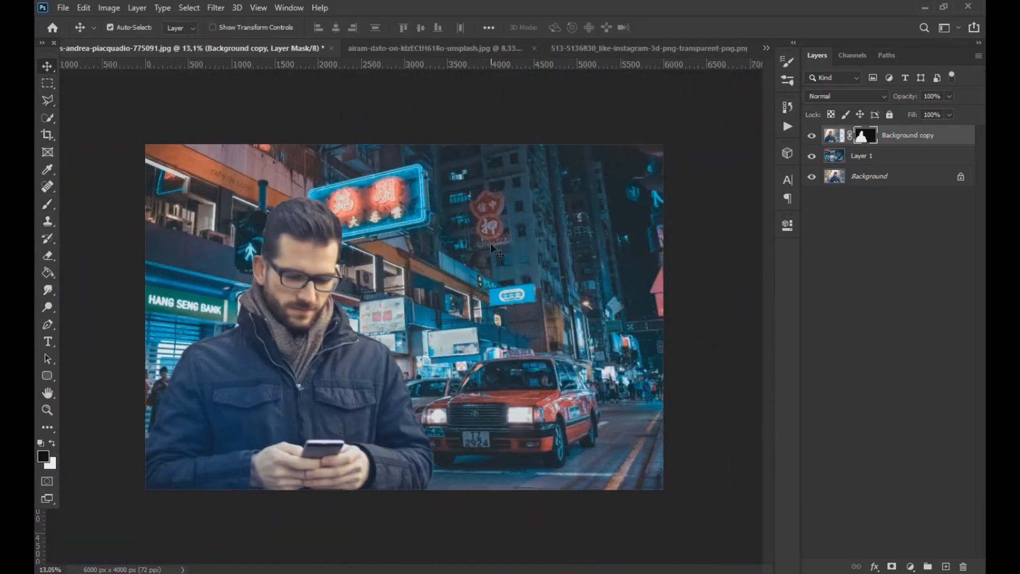
# Open Match Color for the man's image and use Layer 1 of the same document as the source
pyautogui.click(829, 132)
pyautogui.click(109, 8)
pyautogui.moveTo(127, 41)
pyautogui.click(273, 305)
pyautogui.click(636, 337)
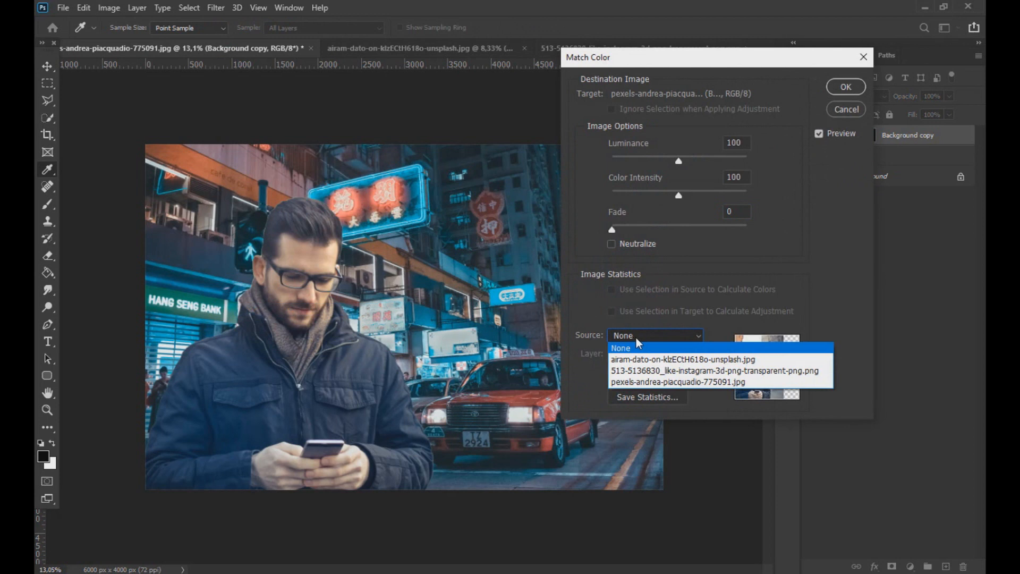
pyautogui.click(657, 381)
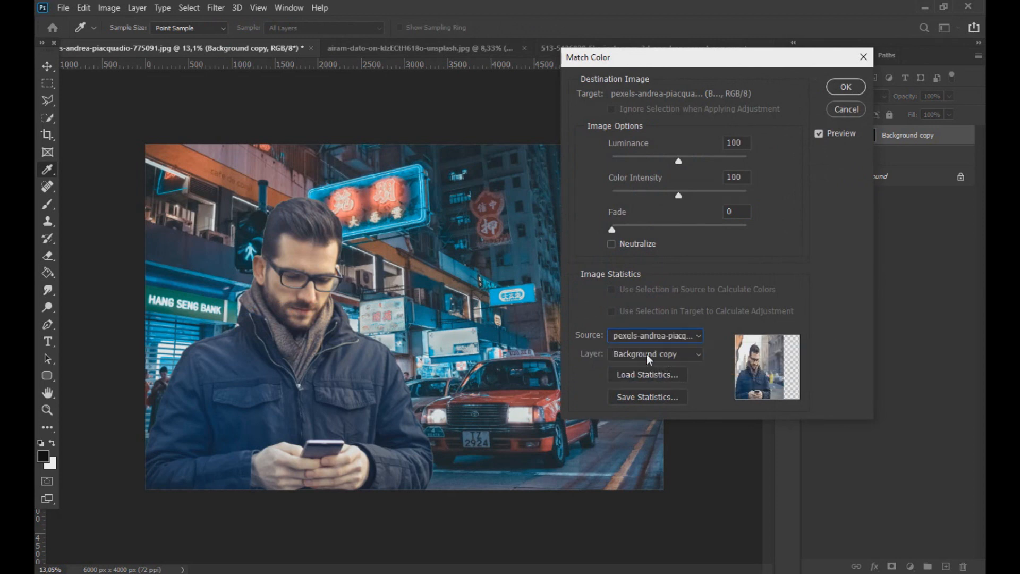
pyautogui.click(649, 359)
pyautogui.click(643, 400)
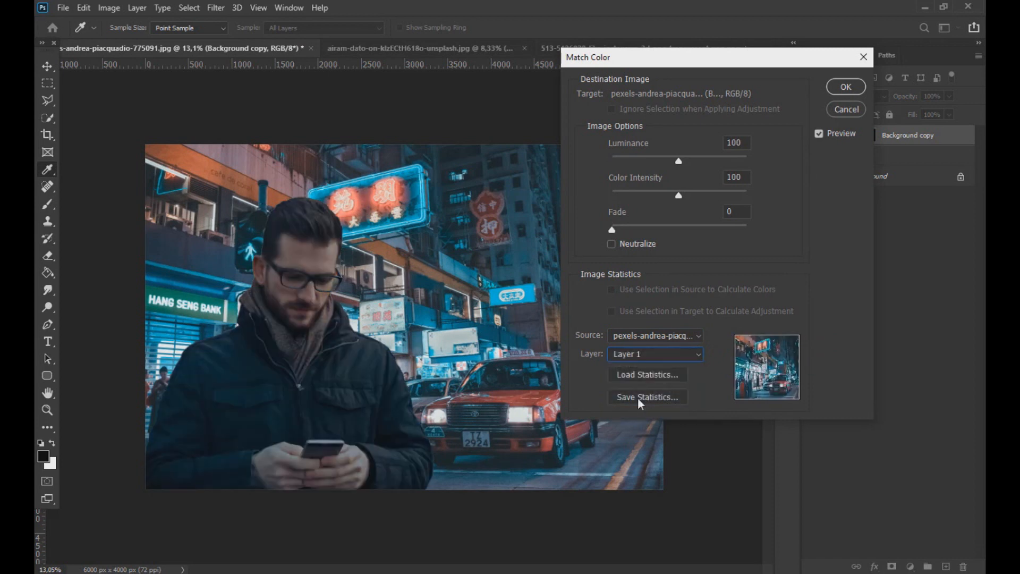
# Set the colour match's Luminance to 200 and Fade to 30, adjust Color Intensity, and apply it
pyautogui.moveTo(684, 197); pyautogui.dragTo(697, 200)
pyautogui.moveTo(619, 232); pyautogui.dragTo(655, 231)
pyautogui.moveTo(661, 63); pyautogui.dragTo(727, 110)
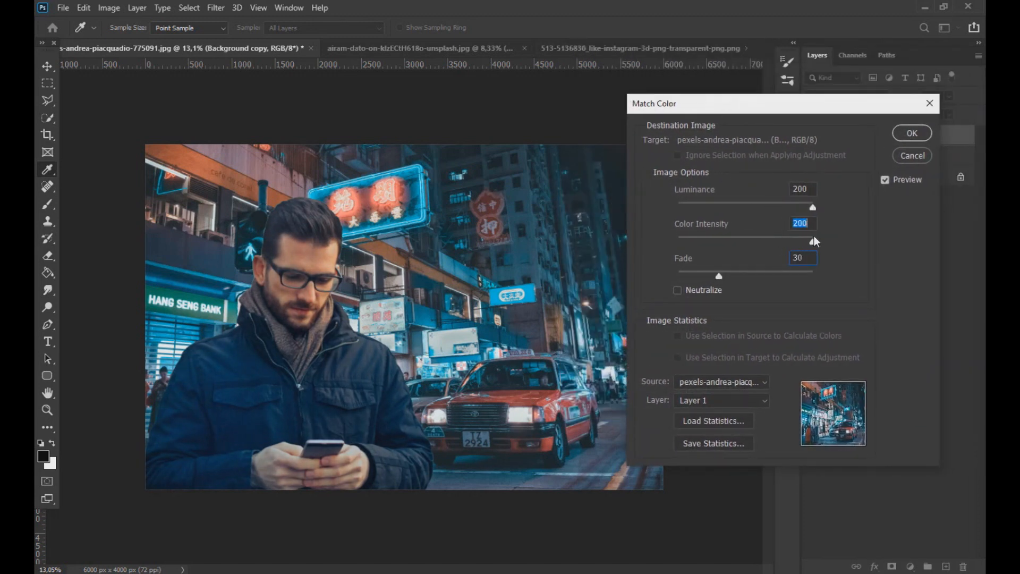
pyautogui.moveTo(732, 239); pyautogui.dragTo(731, 239)
pyautogui.click(912, 133)
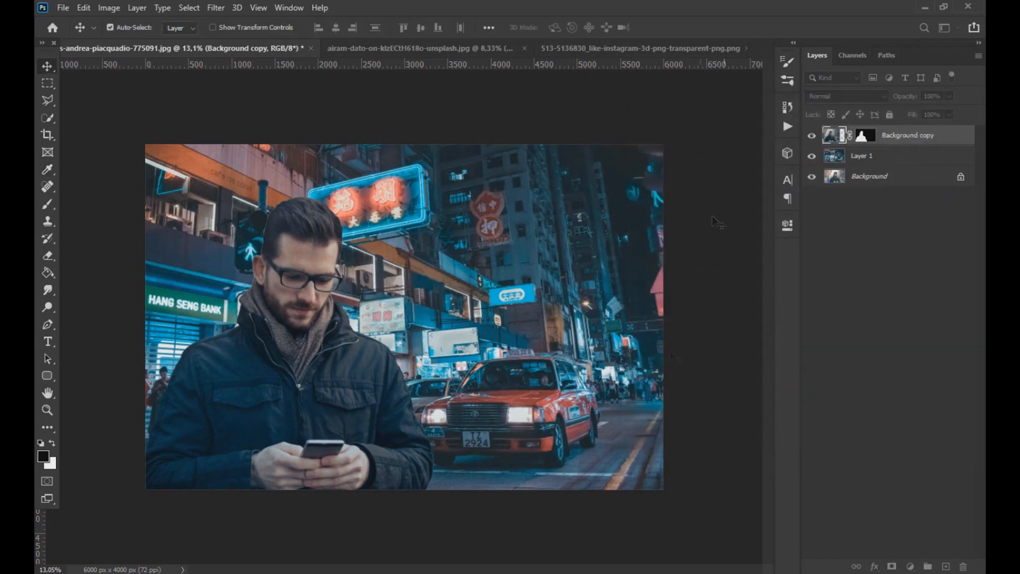
# Apply a Color Balance adjustment to the man, shifting the midtones toward cyan with a level of -13
pyautogui.click(108, 9)
pyautogui.moveTo(143, 42)
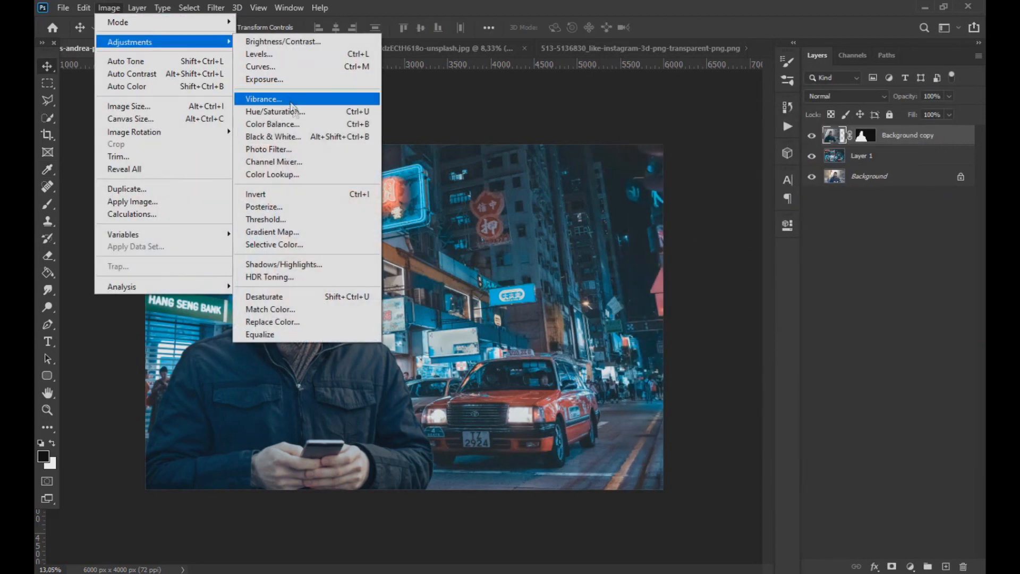
pyautogui.click(298, 125)
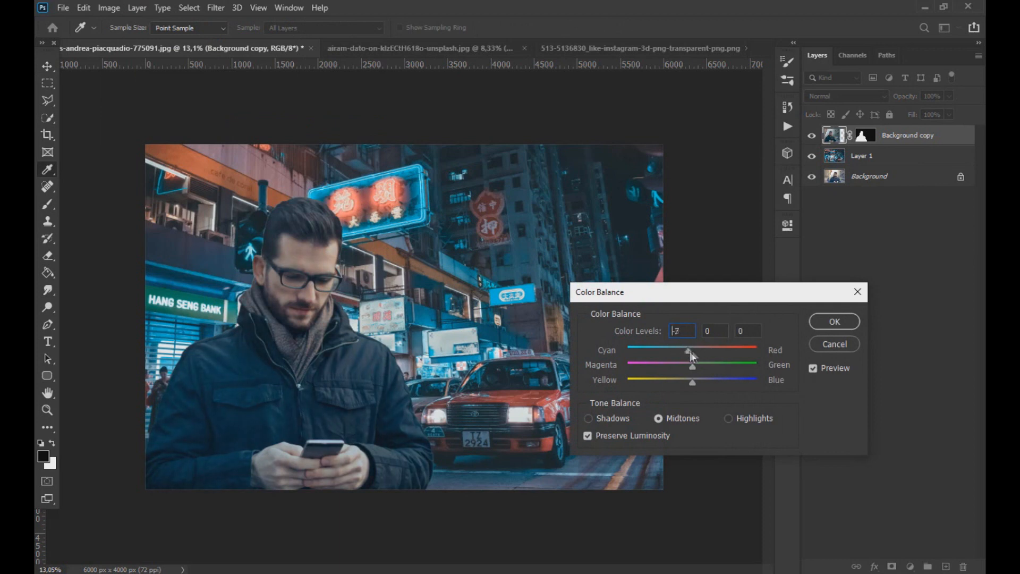
pyautogui.moveTo(698, 365); pyautogui.dragTo(687, 387)
pyautogui.moveTo(698, 365); pyautogui.dragTo(693, 365)
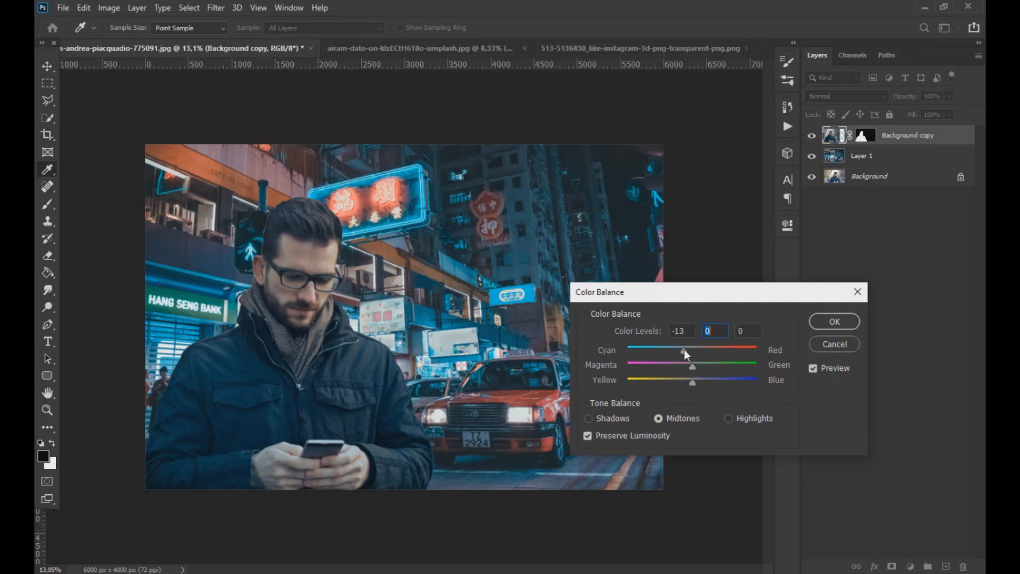
pyautogui.click(834, 322)
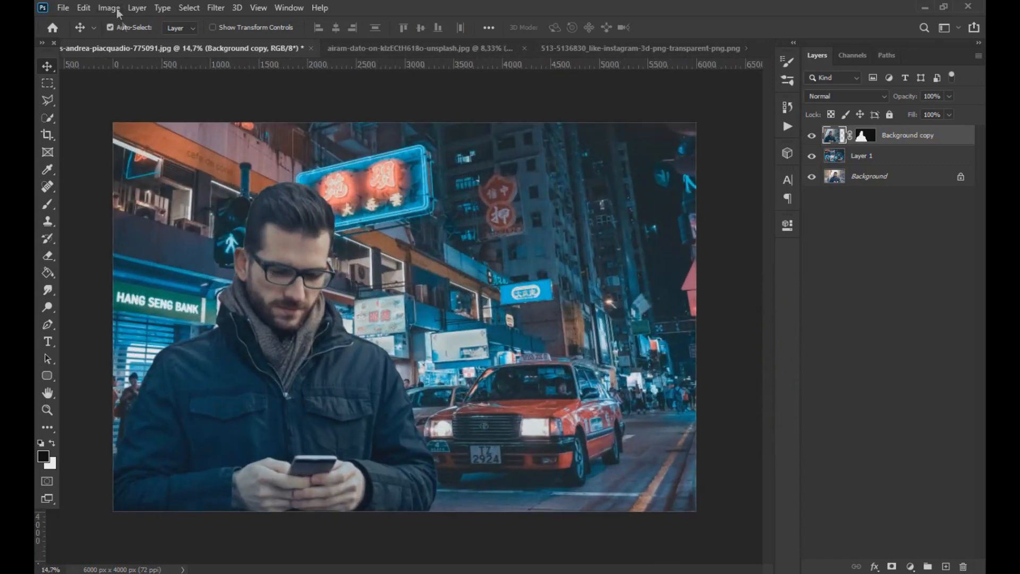
# Apply a Curves adjustment to the man, keeping a midtone point and raising the highlights to output 197 at input 162
pyautogui.click(114, 8)
pyautogui.moveTo(125, 41)
pyautogui.click(285, 66)
pyautogui.moveTo(702, 321); pyautogui.dragTo(703, 303)
pyautogui.moveTo(674, 337); pyautogui.dragTo(674, 341)
pyautogui.moveTo(701, 304); pyautogui.dragTo(705, 293)
pyautogui.moveTo(660, 193); pyautogui.dragTo(757, 125)
pyautogui.click(945, 287)
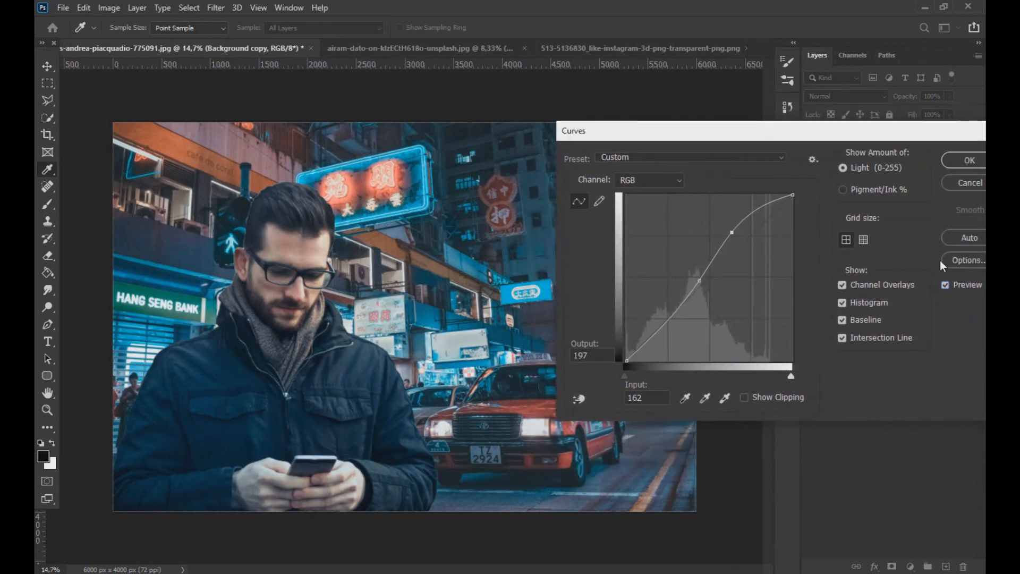
pyautogui.click(697, 279)
pyautogui.moveTo(748, 134); pyautogui.dragTo(574, 137)
pyautogui.click(802, 162)
# Paint black on the man's layer mask along the scarf's outer edge below the ear, with a 48 px brush at 24% hardness
pyautogui.click(865, 135)
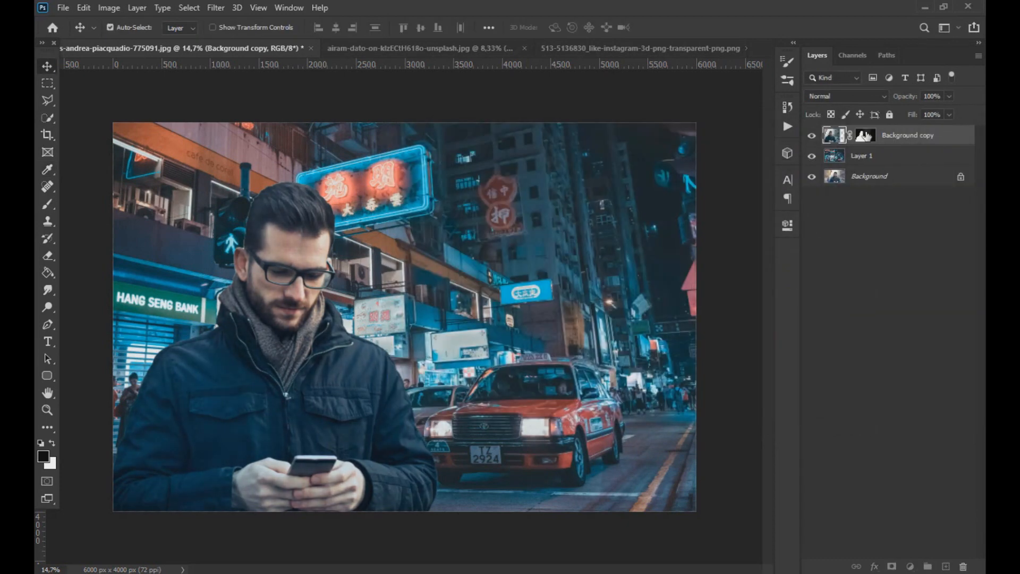
pyautogui.click(47, 204)
pyautogui.scroll(15, 208, 273)
pyautogui.moveTo(285, 287); pyautogui.dragTo(293, 288)
pyautogui.click(130, 28)
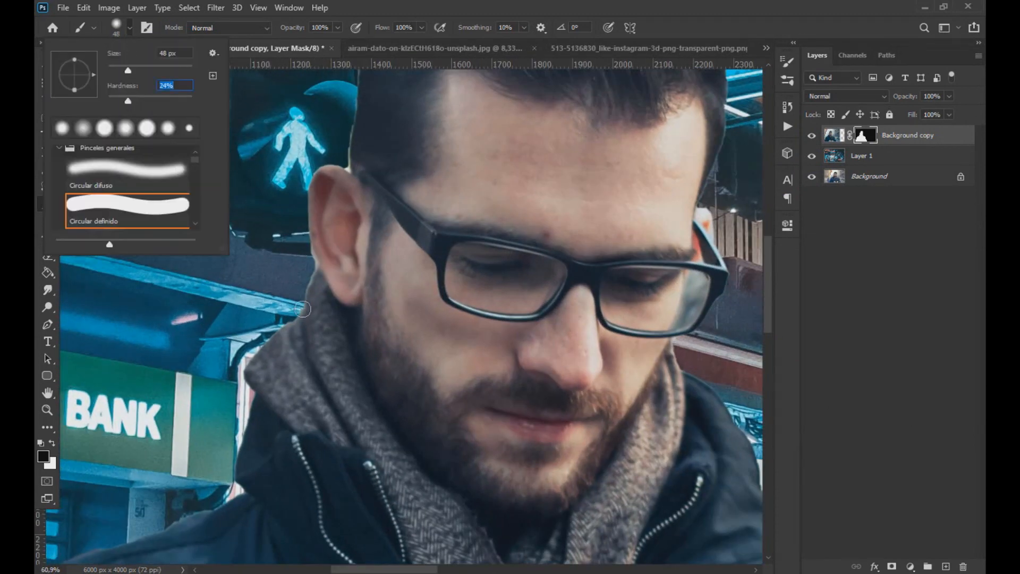
pyautogui.click(303, 309)
pyautogui.moveTo(290, 314); pyautogui.dragTo(240, 371)
# Remove the light fringe along the hair just above the ear on the mask with a 36 px brush
pyautogui.scroll(4, 240, 394)
pyautogui.scroll(5, 311, 264)
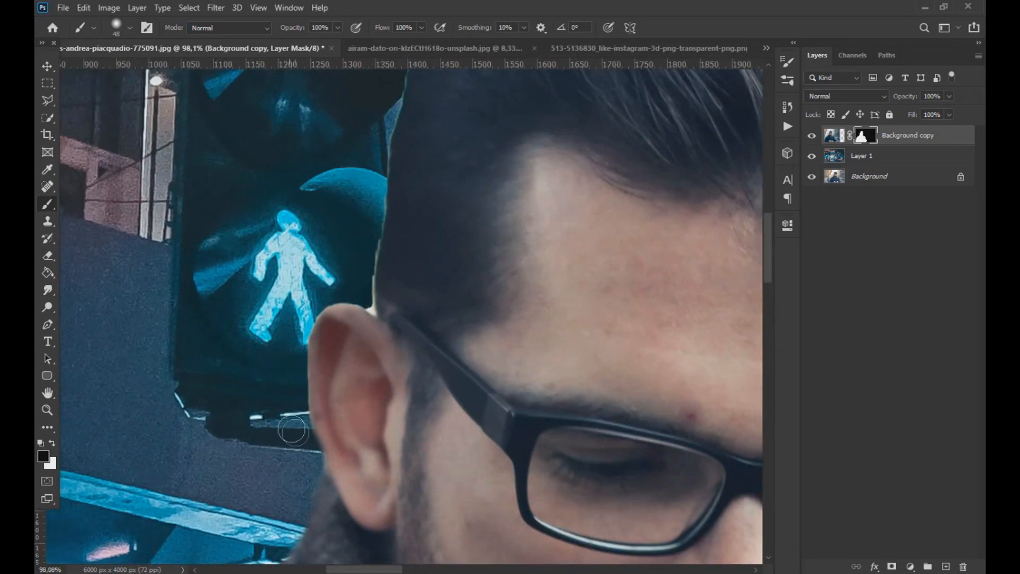
pyautogui.moveTo(299, 311); pyautogui.dragTo(295, 311)
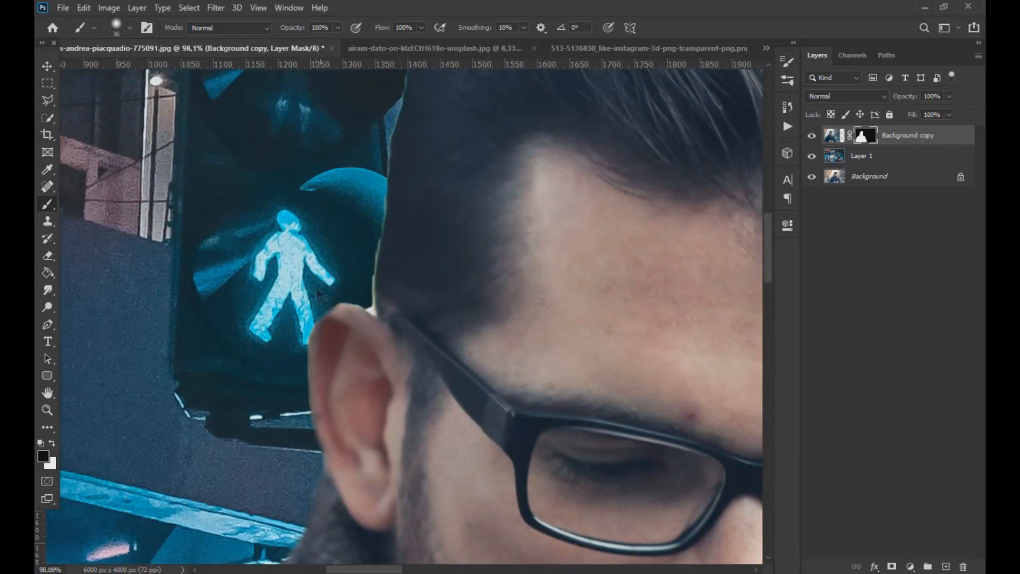
pyautogui.moveTo(367, 291); pyautogui.dragTo(372, 225)
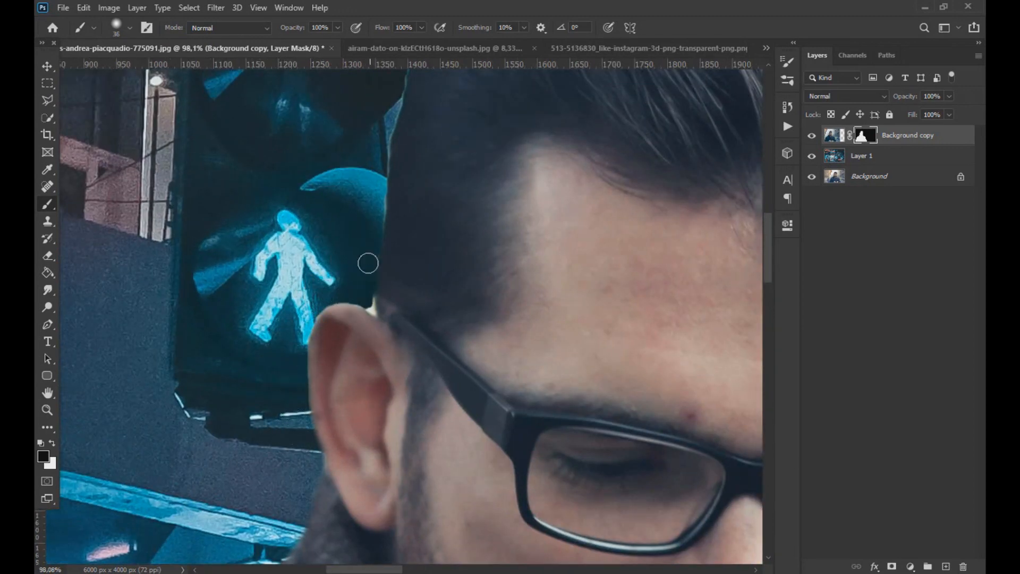
# Clean the mask in the notch between the ear and the hair with a fine 9 px brush
pyautogui.scroll(3, 355, 279)
pyautogui.moveTo(381, 291); pyautogui.dragTo(376, 317)
pyautogui.moveTo(342, 399); pyautogui.dragTo(335, 399)
pyautogui.moveTo(372, 428); pyautogui.dragTo(369, 436)
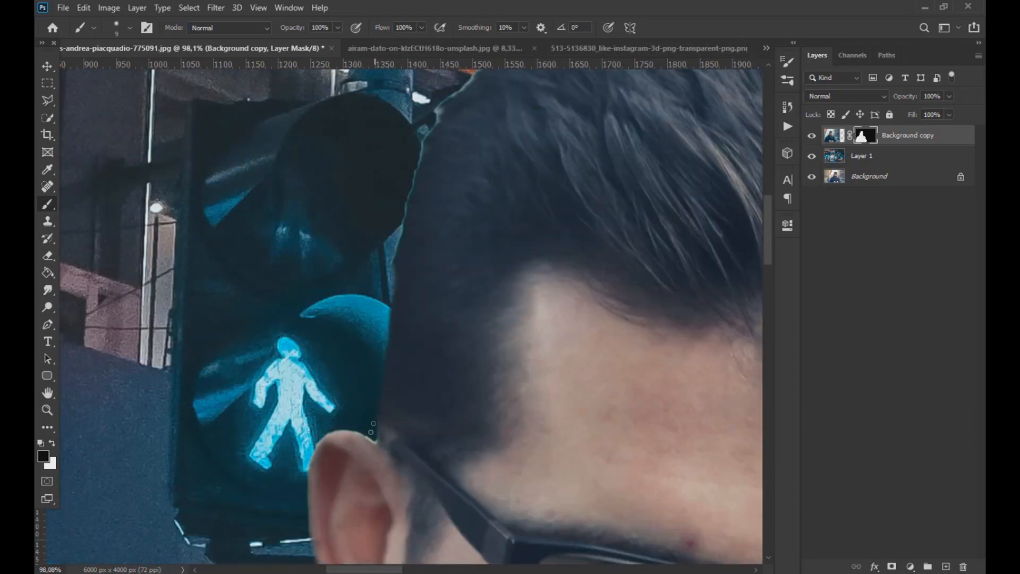
pyautogui.scroll(2, 373, 422)
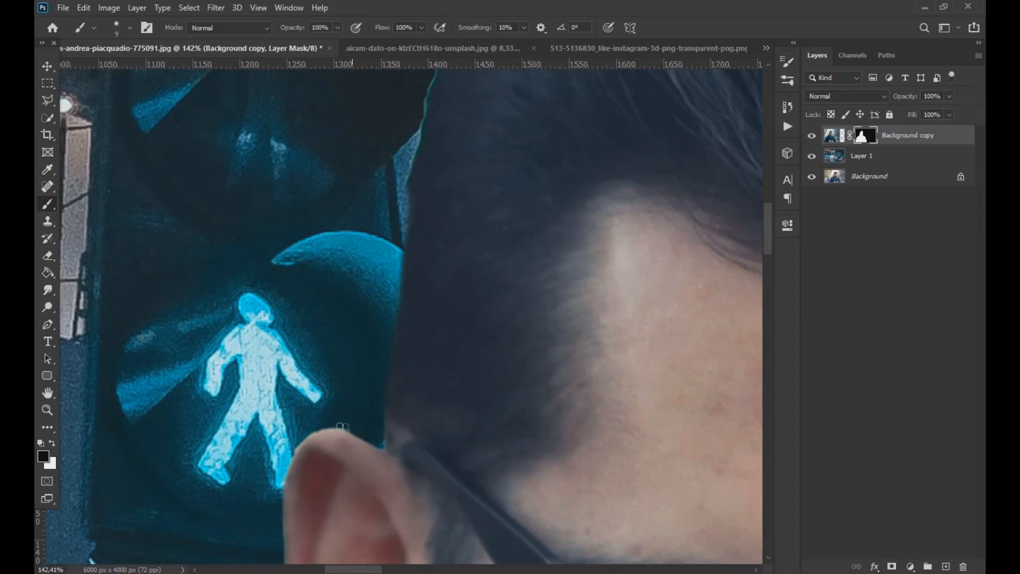
pyautogui.moveTo(288, 440); pyautogui.dragTo(295, 439)
# Soften the brush and paint away the fringe along the side and top of the hair with a 29 px brush
pyautogui.scroll(3, 376, 197)
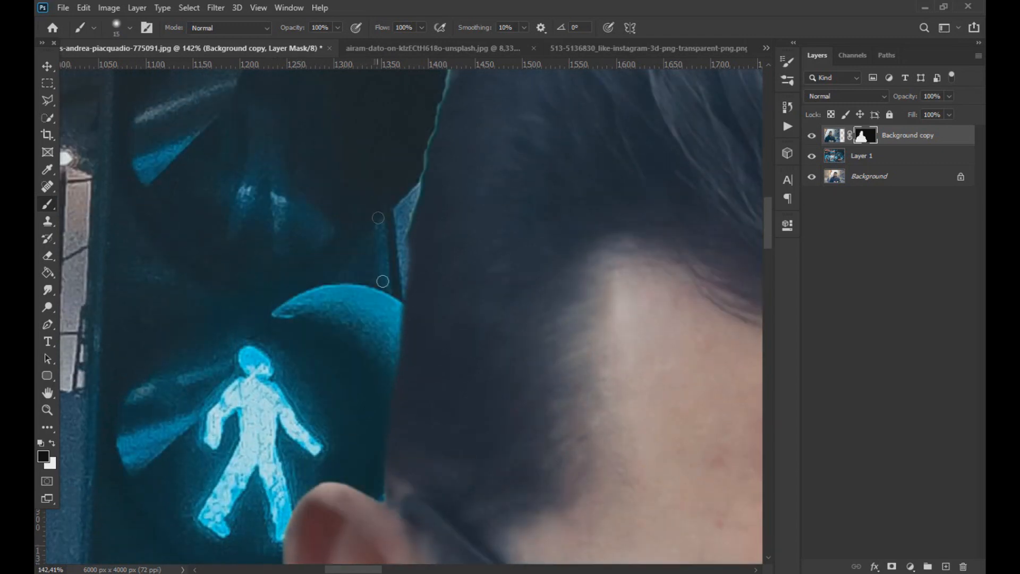
pyautogui.click(130, 27)
pyautogui.click(120, 100)
pyautogui.click(403, 261)
pyautogui.scroll(-2, 391, 281)
pyautogui.moveTo(381, 276); pyautogui.dragTo(394, 272)
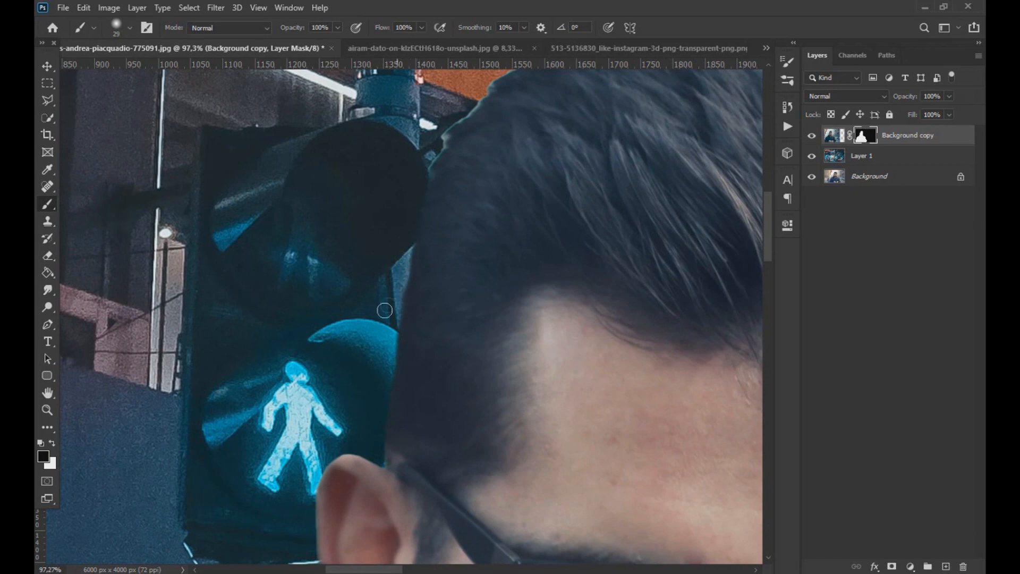
pyautogui.scroll(2, 417, 250)
pyautogui.moveTo(438, 212)
pyautogui.mouseDown()
pyautogui.moveTo(493, 146)
pyautogui.moveTo(659, 86)
pyautogui.mouseUp()
# Examine the man's mask edges against the street, from the hair and shoulders down to both sleeves
pyautogui.scroll(-7, 593, 172)
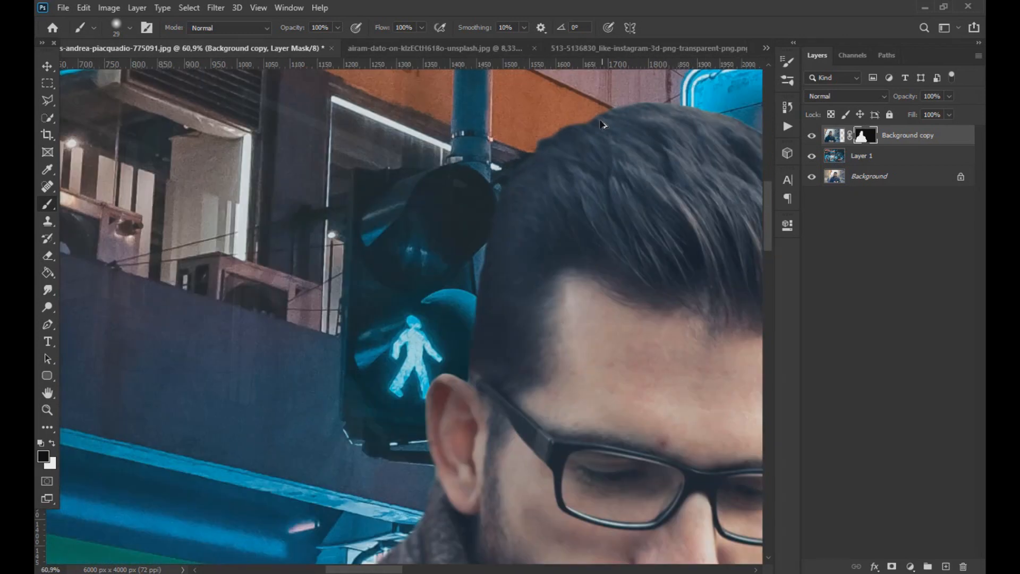
pyautogui.scroll(-3, 550, 322)
pyautogui.scroll(-2, 320, 520)
pyautogui.moveTo(319, 513); pyautogui.dragTo(321, 513)
pyautogui.scroll(-5, 351, 457)
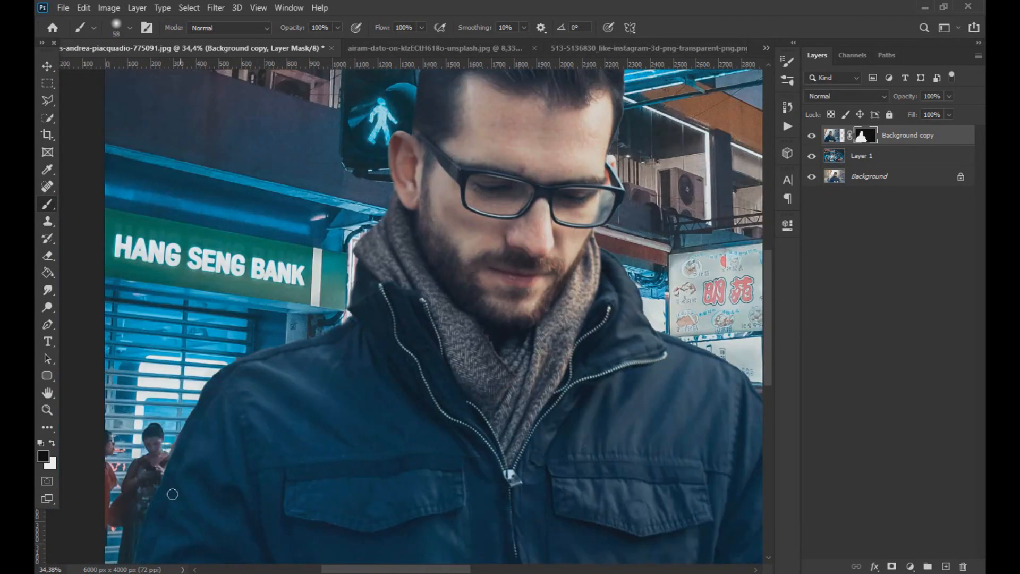
pyautogui.hscroll(-3, 235, 553)
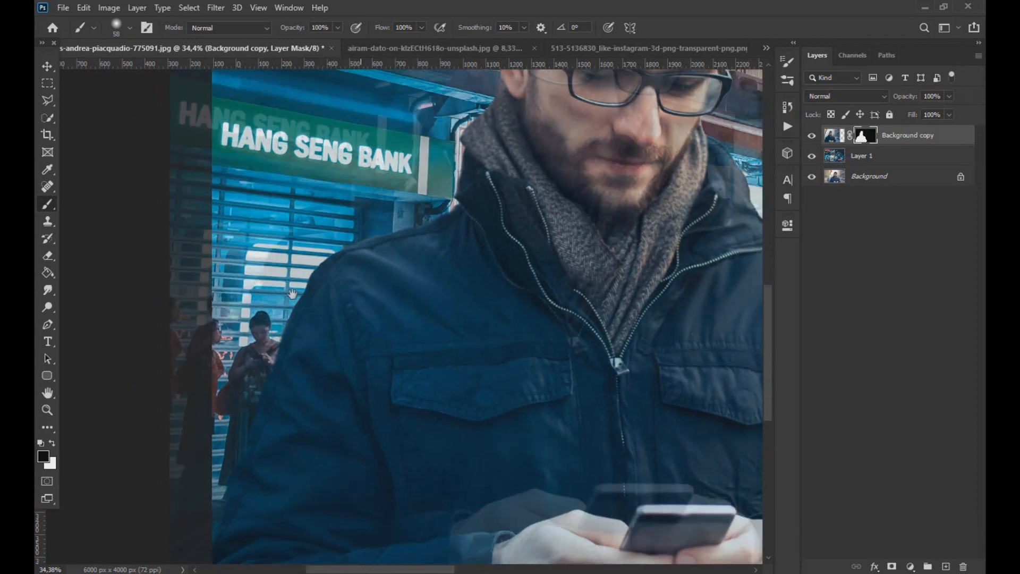
pyautogui.hscroll(10, 345, 267)
pyautogui.scroll(-3, 425, 345)
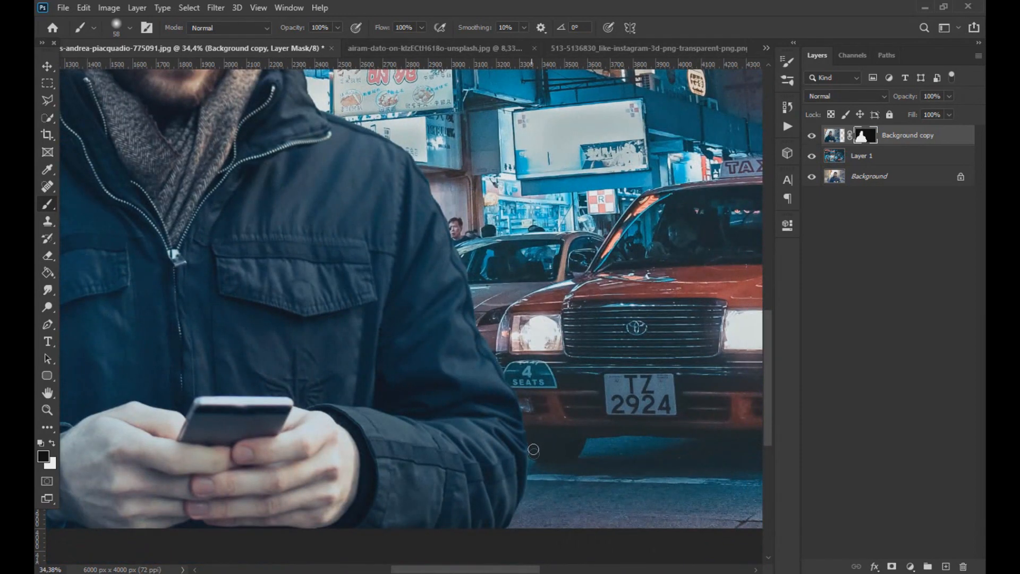
pyautogui.scroll(-5, 464, 249)
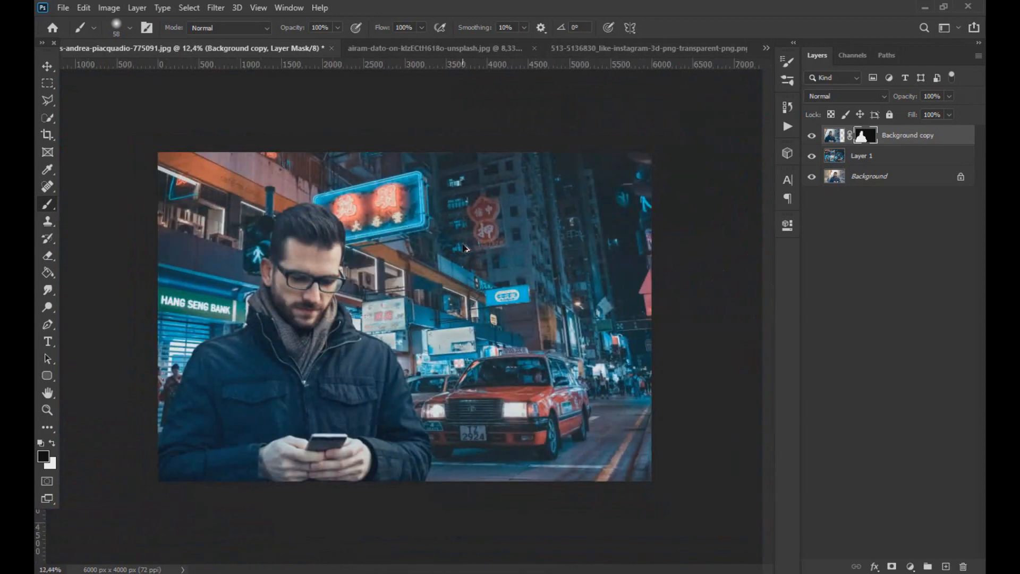
# Apply Hue/Saturation to the man's layer image rather than its mask, raising the Cyans saturation to +46
pyautogui.click(47, 66)
pyautogui.hotkey('ctrl', '2')
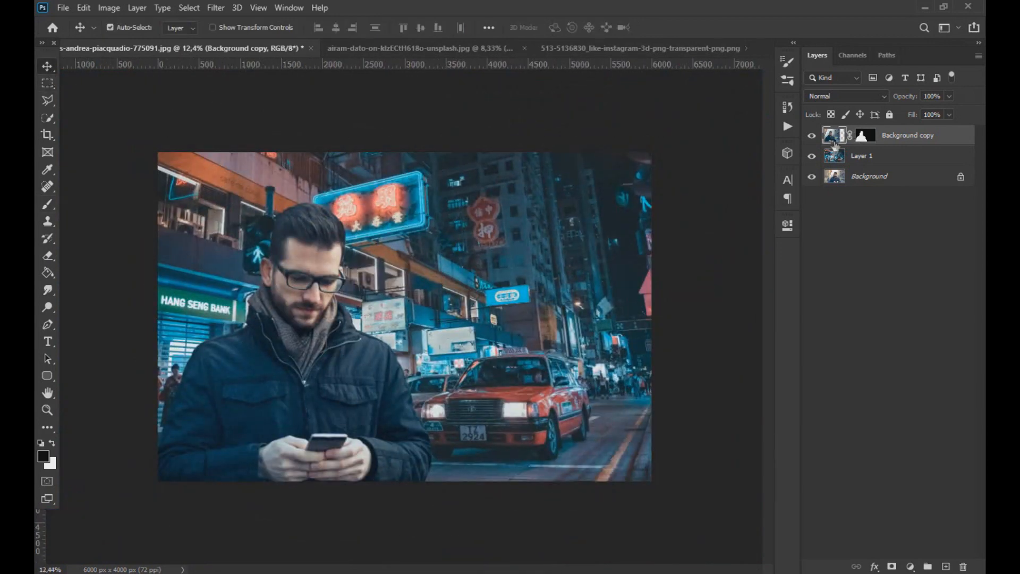
pyautogui.scroll(-1, 658, 227)
pyautogui.scroll(1, 330, 435)
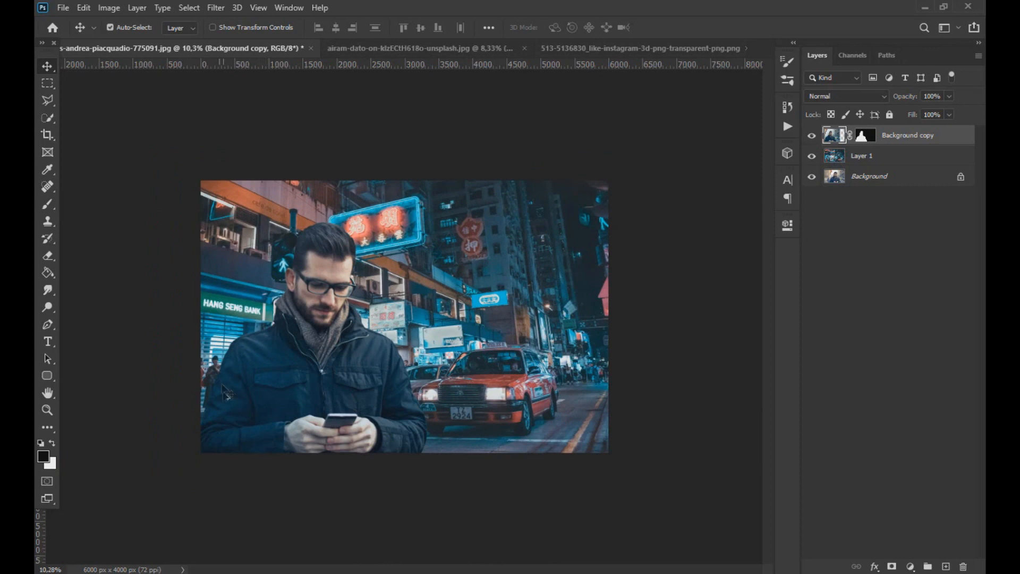
pyautogui.scroll(1, 226, 389)
pyautogui.click(109, 7)
pyautogui.moveTo(138, 39)
pyautogui.click(260, 108)
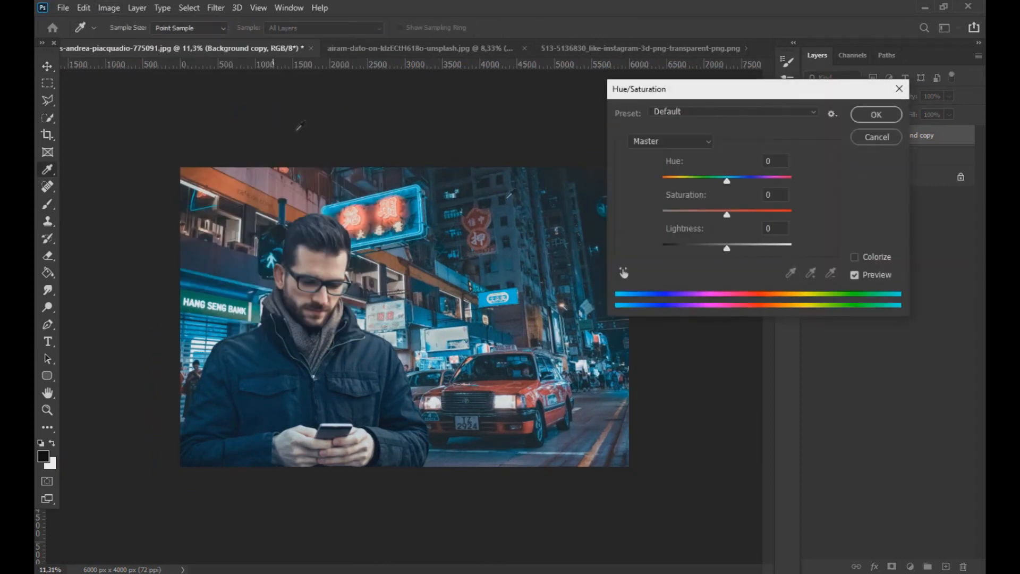
pyautogui.click(624, 273)
pyautogui.click(349, 358)
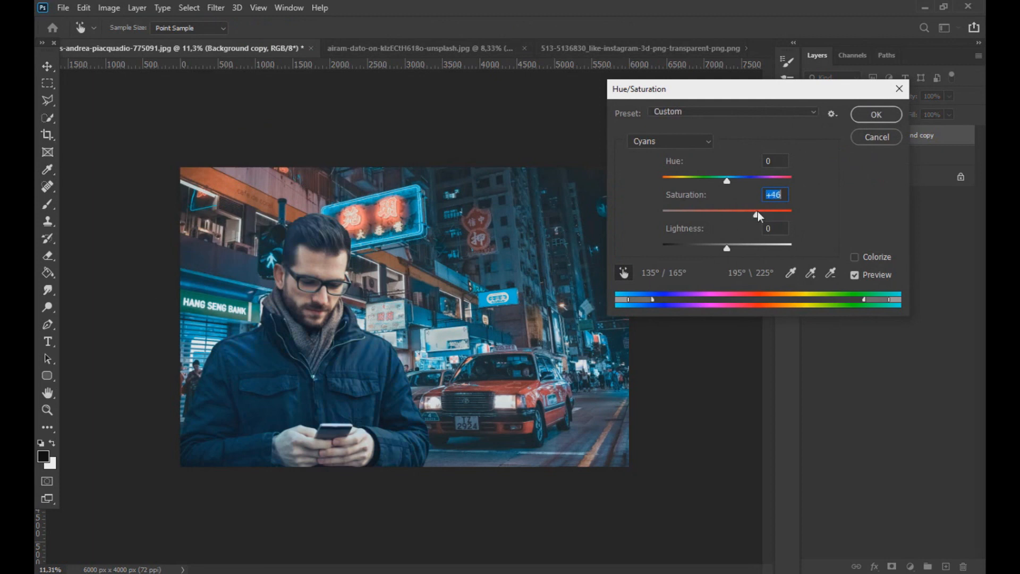
# Sample the jacket's blue tones, raise the Blues saturation to +44 and apply the adjustment
pyautogui.click(305, 334)
pyautogui.moveTo(728, 213); pyautogui.dragTo(755, 215)
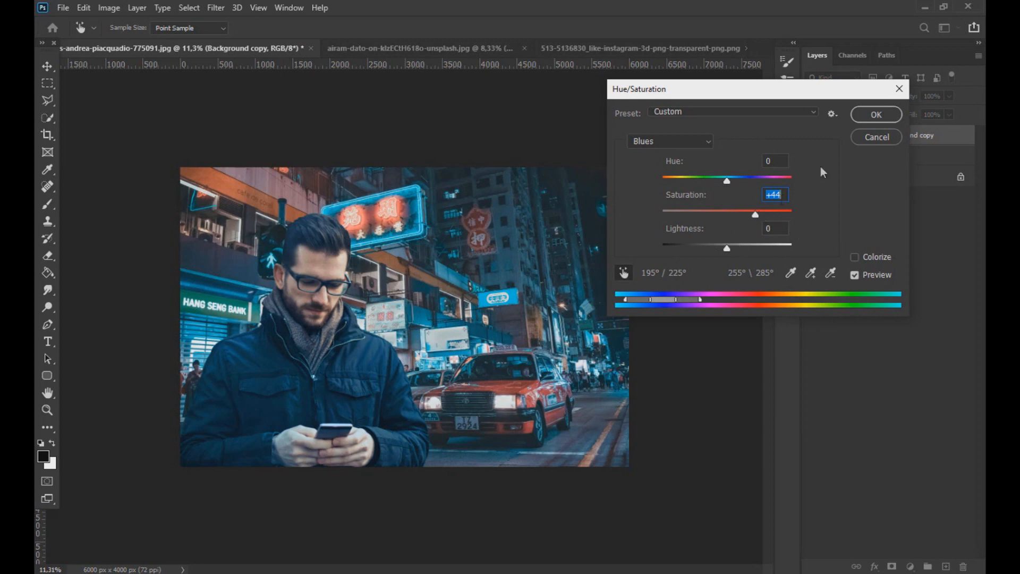
pyautogui.click(863, 114)
pyautogui.scroll(-3, 578, 257)
pyautogui.scroll(3, 434, 372)
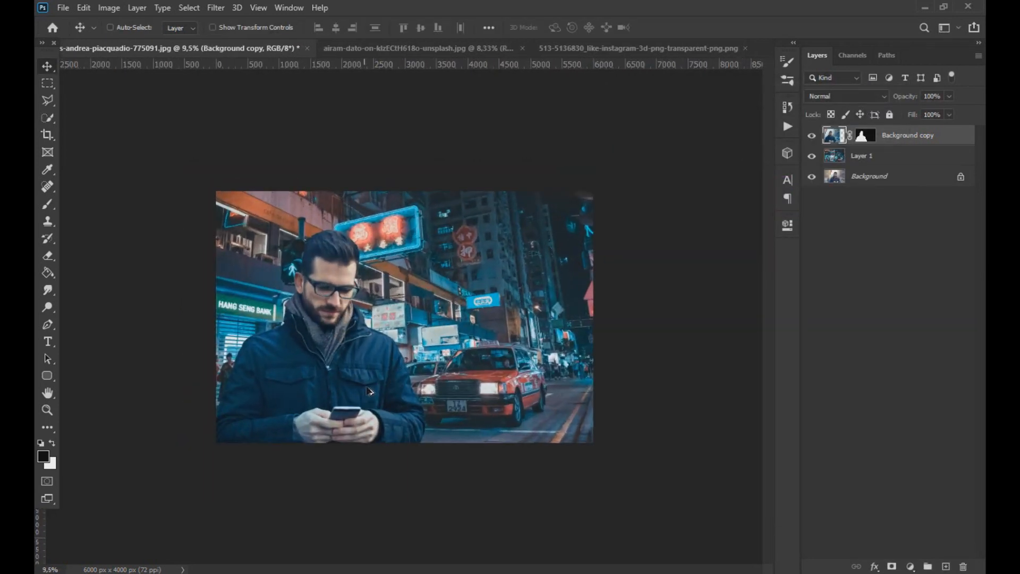
# Bring the red heart like icon from its PNG document into the street composite and select its white backdrop with the Magic Wand
pyautogui.click(613, 49)
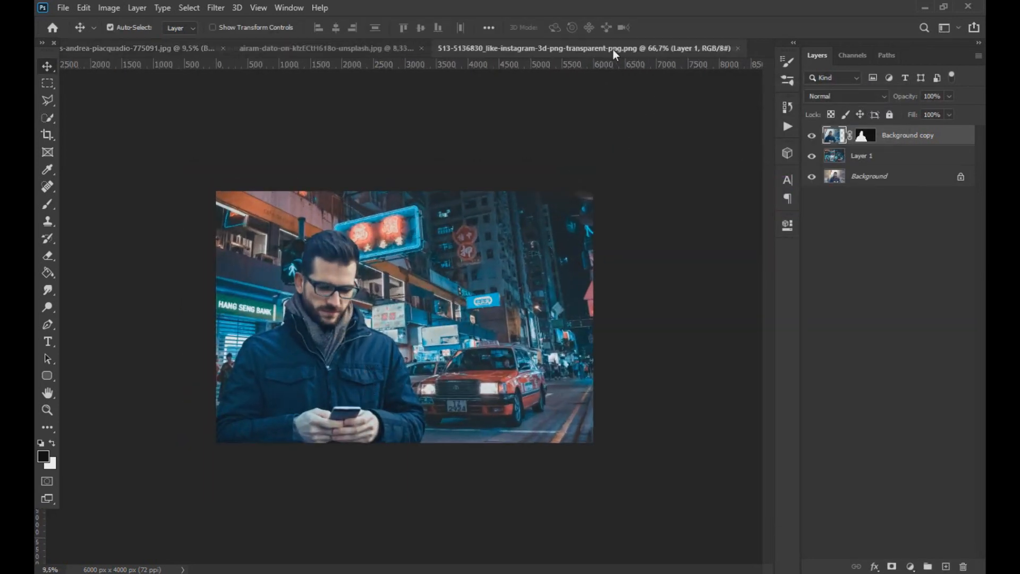
pyautogui.moveTo(315, 126); pyautogui.dragTo(434, 306)
pyautogui.rightClick(43, 118)
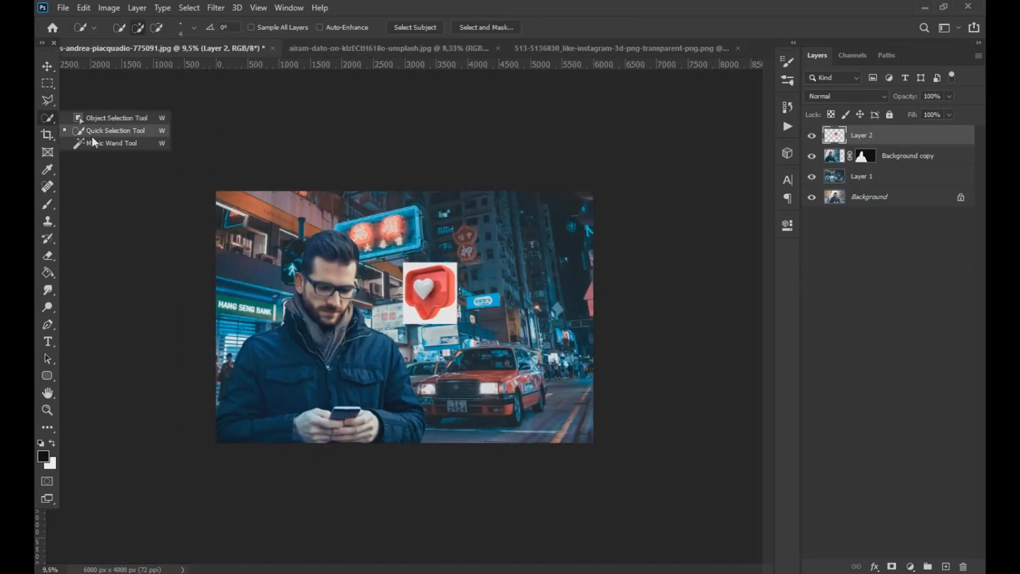
pyautogui.click(91, 141)
pyautogui.scroll(5, 424, 328)
pyautogui.click(503, 289)
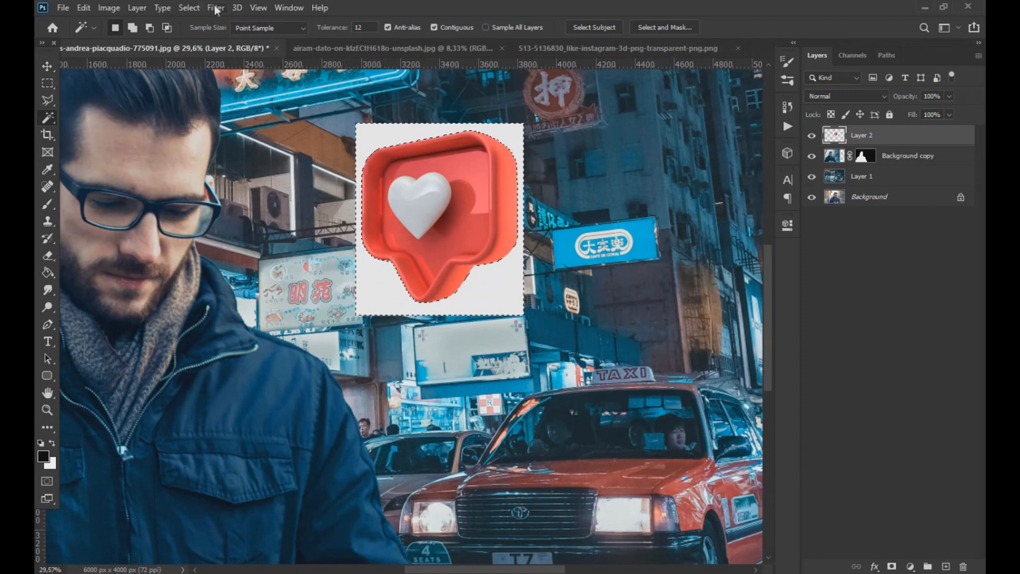
# Expand the backdrop selection by 5 pixels, delete the white area around the like icon and deselect
pyautogui.click(188, 7)
pyautogui.moveTo(250, 192)
pyautogui.click(357, 219)
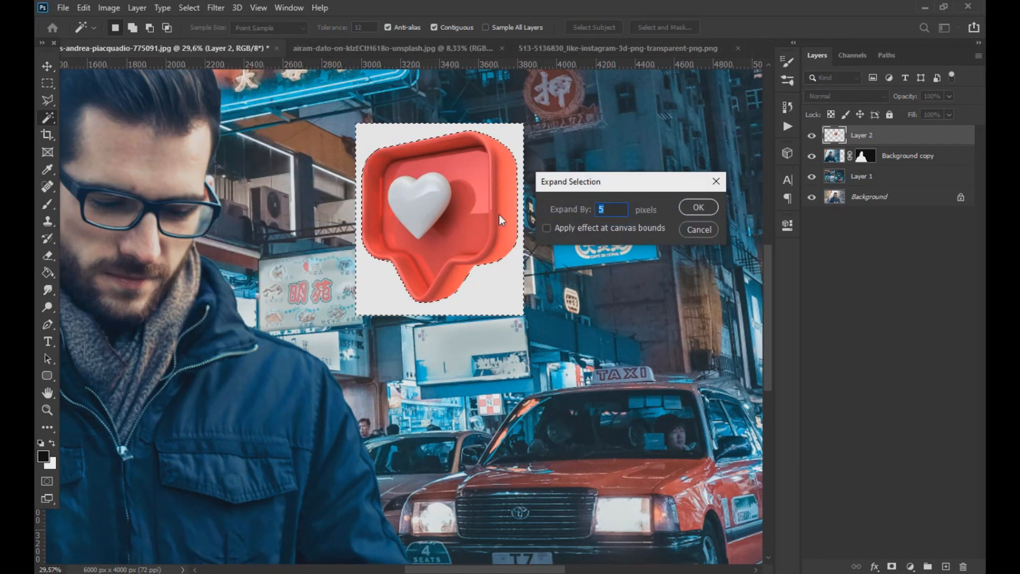
pyautogui.click(696, 207)
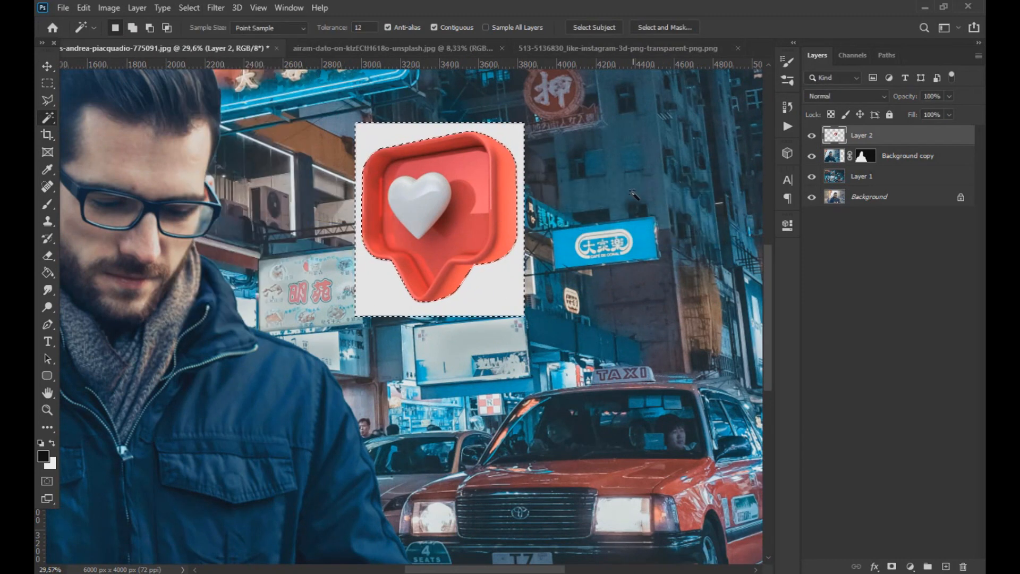
pyautogui.press('Delete')
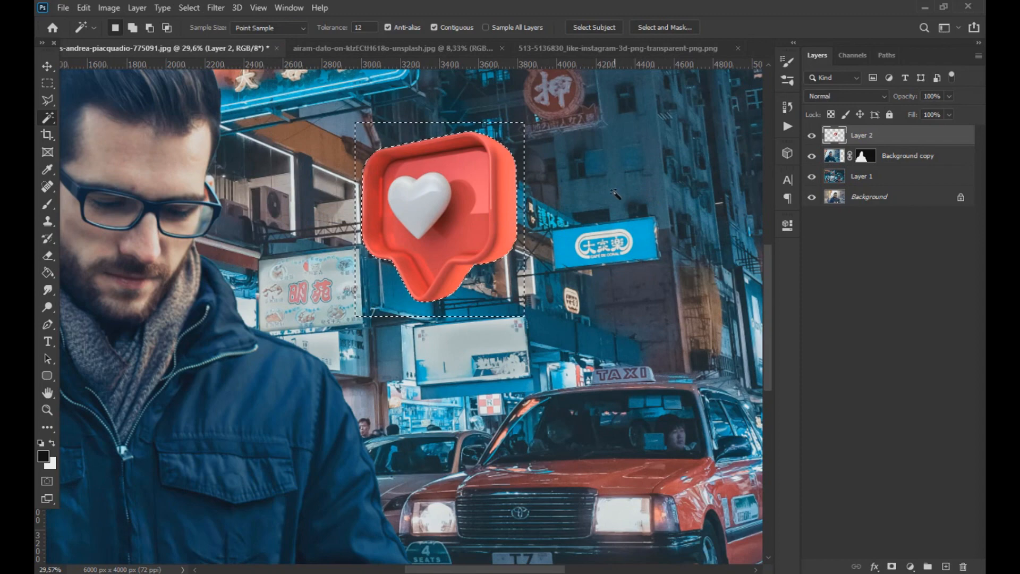
pyautogui.hotkey('ctrl', 'd')
# Move the like icon close beside the man's face, just below the large neon sign
pyautogui.click(46, 68)
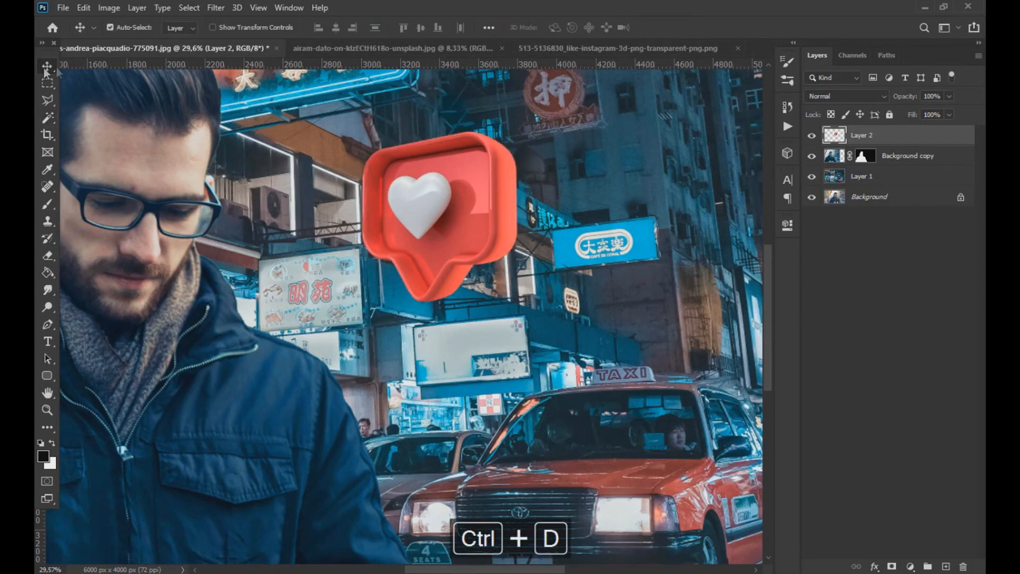
pyautogui.scroll(-5, 367, 192)
pyautogui.moveTo(441, 276); pyautogui.dragTo(398, 268)
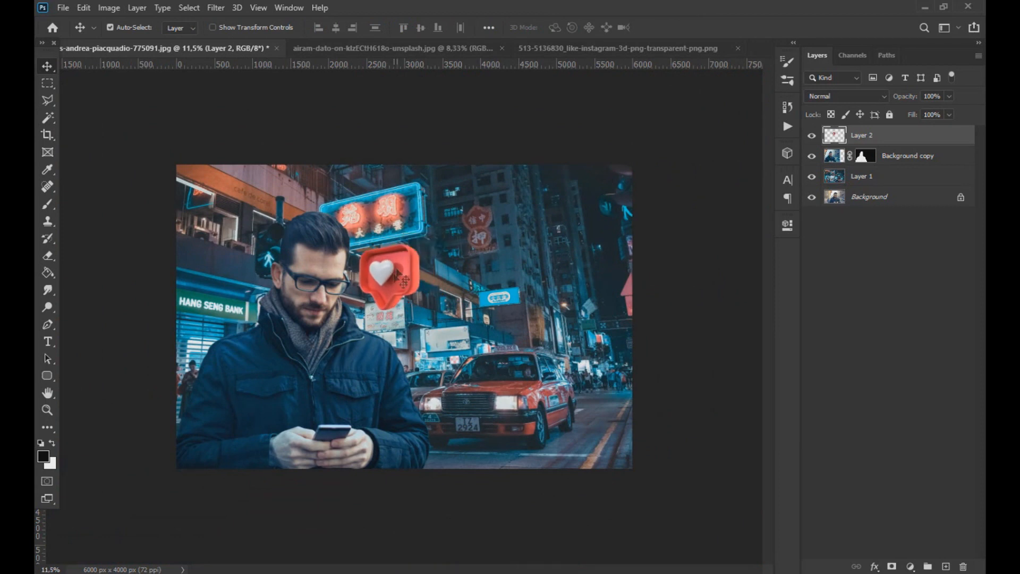
# Duplicate the like icon, flip the copy horizontally and place it above the Hang Seng Bank sign, scaled to 66.46%
pyautogui.hotkey('ctrl', 'j')
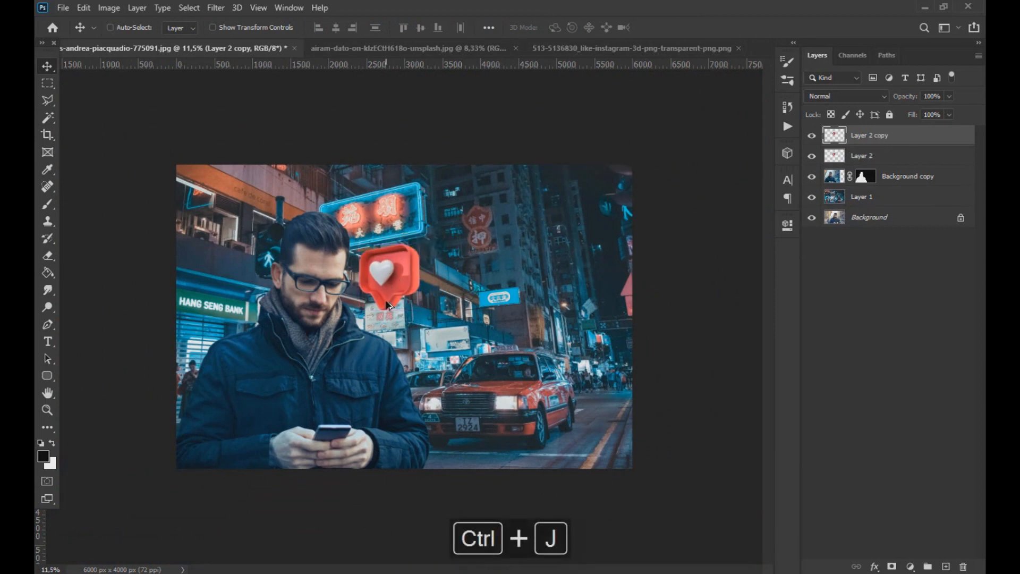
pyautogui.hotkey('ctrl', 't')
pyautogui.rightClick(388, 305)
pyautogui.click(420, 525)
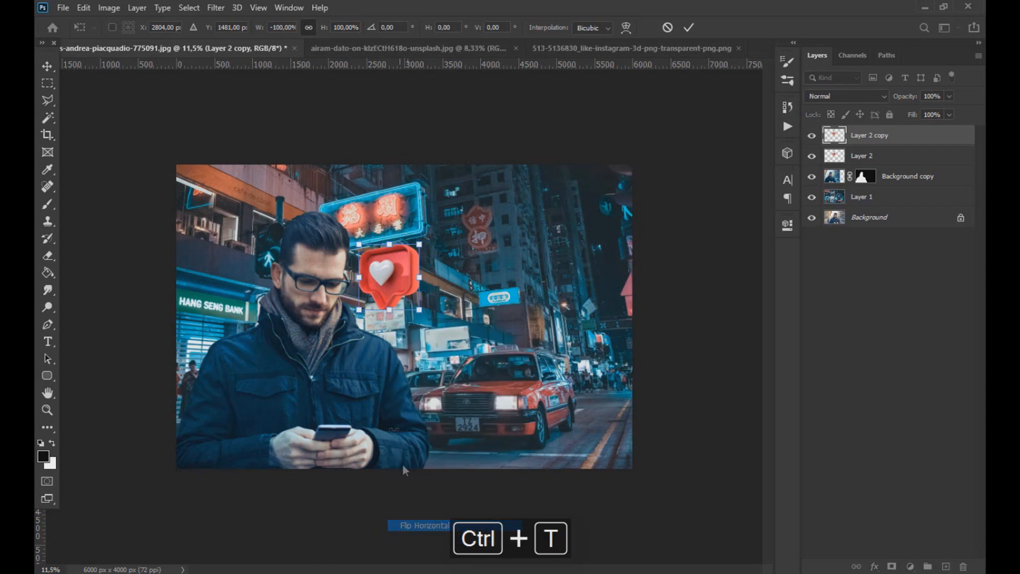
pyautogui.moveTo(378, 271); pyautogui.dragTo(230, 197)
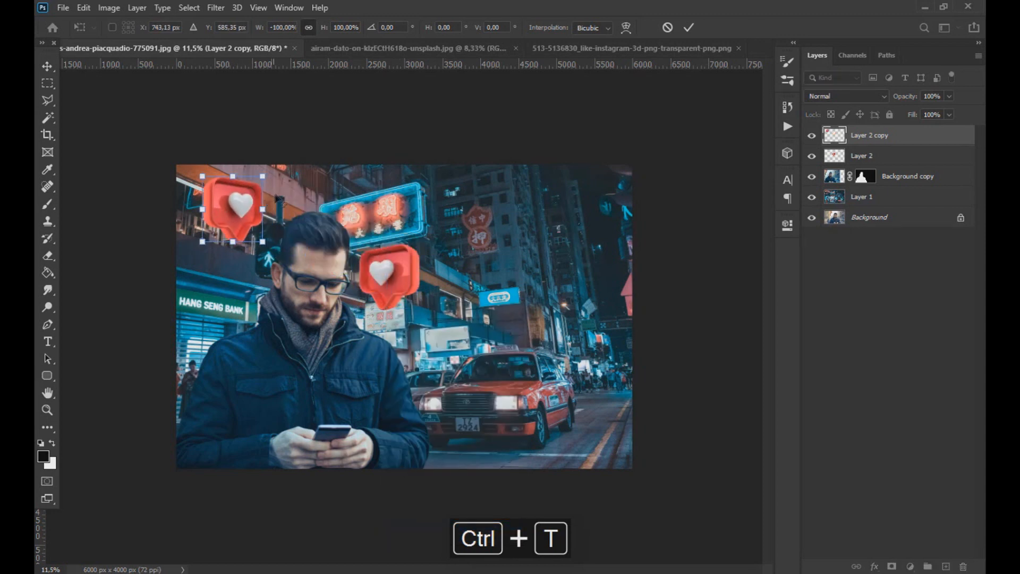
pyautogui.moveTo(269, 168); pyautogui.dragTo(250, 181)
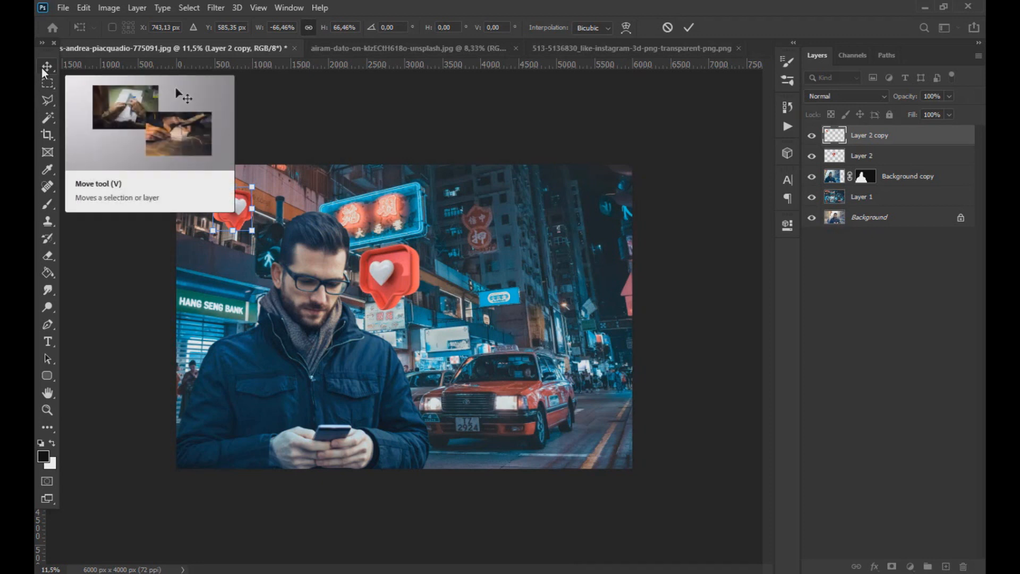
pyautogui.press('Return')
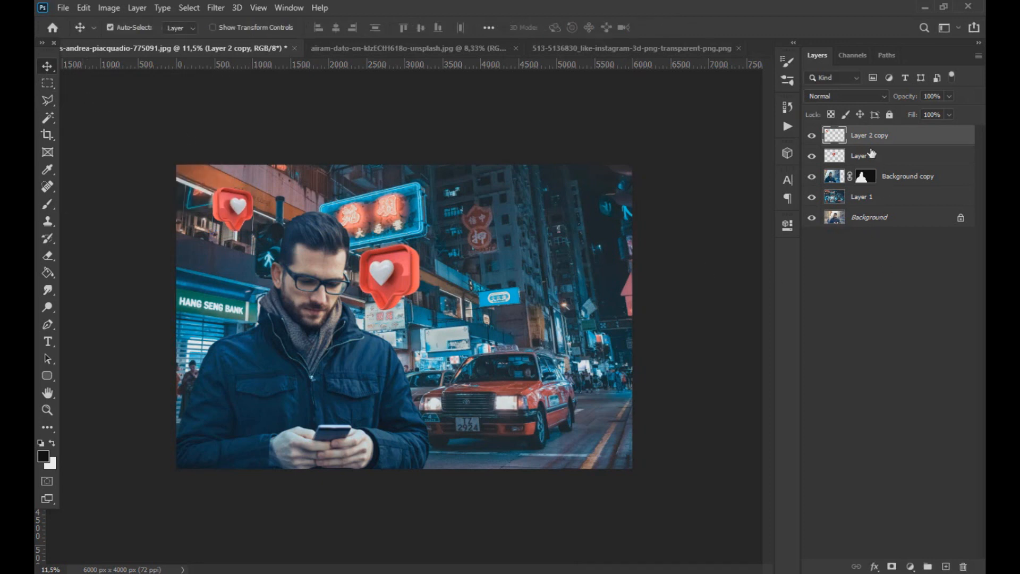
# Duplicate the large like icon again, flip the copy horizontally and place it slightly smaller on the man's jacket chest
pyautogui.click(897, 160)
pyautogui.hotkey('ctrl', 'j')
pyautogui.hotkey('ctrl', 't')
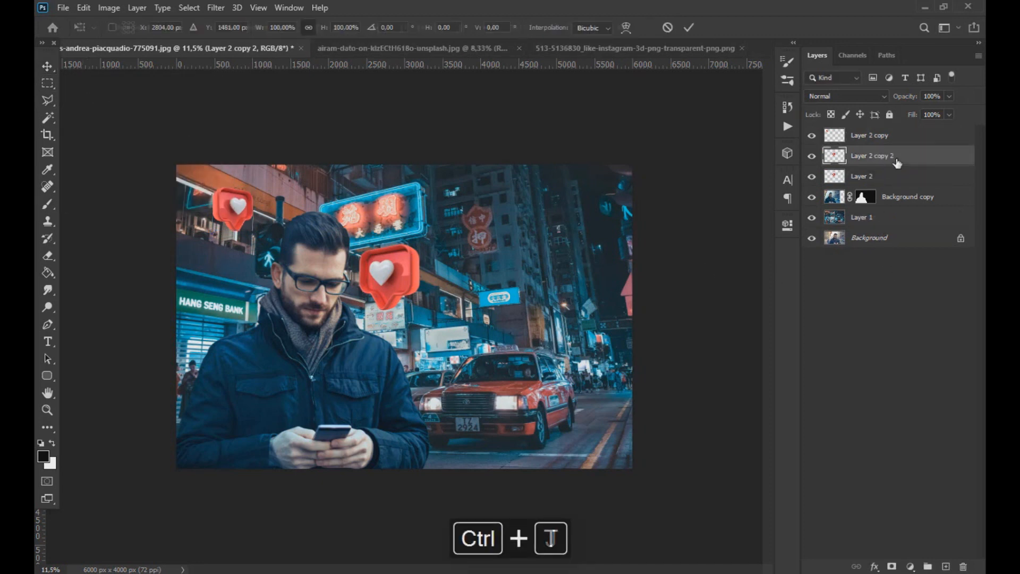
pyautogui.moveTo(401, 280); pyautogui.dragTo(247, 361)
pyautogui.rightClick(227, 394)
pyautogui.click(262, 377)
pyautogui.moveTo(267, 327); pyautogui.dragTo(285, 365)
pyautogui.click(47, 66)
# Duplicate the small like icon above the bank sign and start a free transform on the copy
pyautogui.click(812, 136)
pyautogui.click(864, 137)
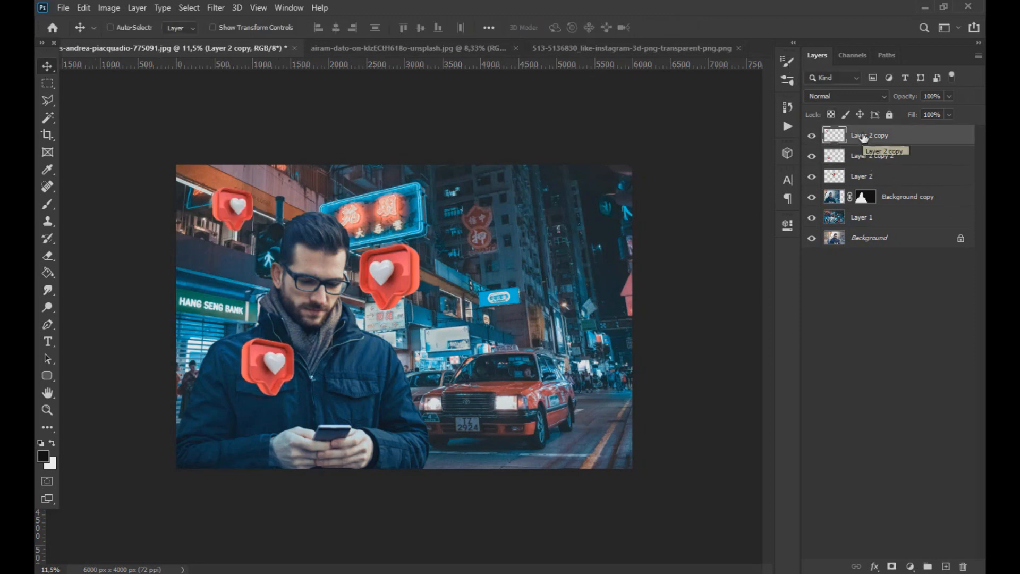
pyautogui.hotkey('ctrl', 'j')
pyautogui.hotkey('ctrl', 't')
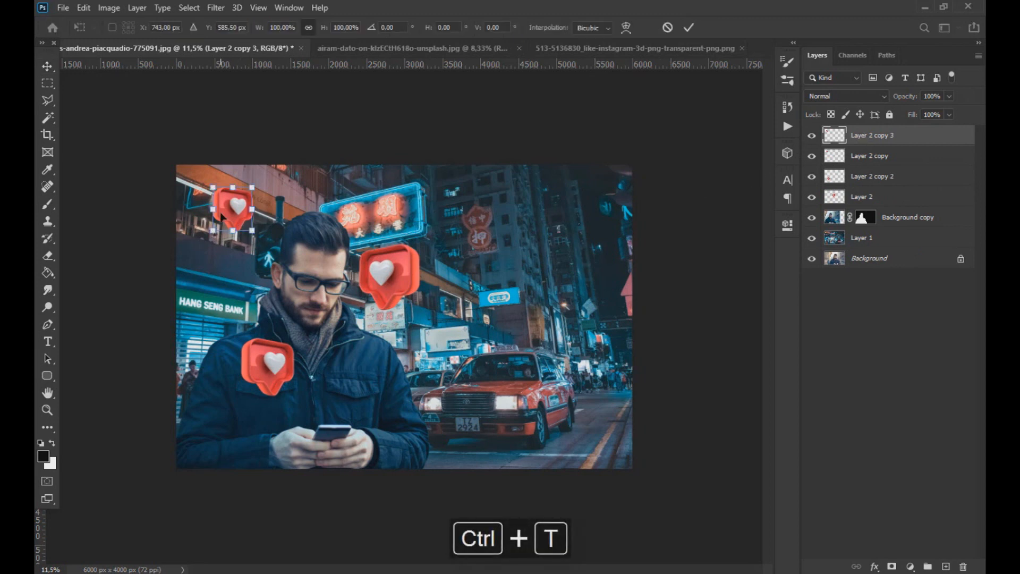
pyautogui.rightClick(221, 215)
pyautogui.click(250, 447)
pyautogui.rightClick(230, 223)
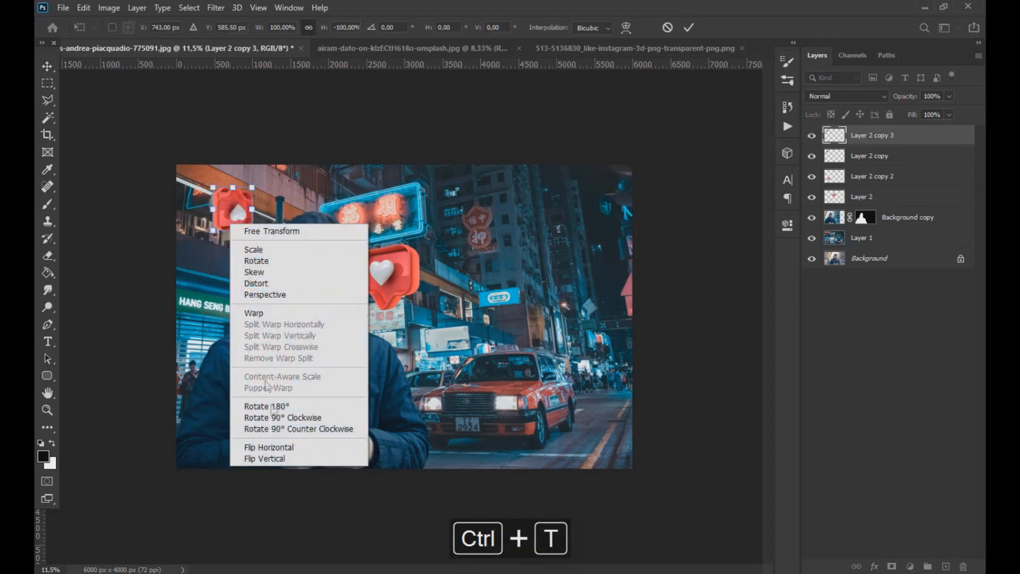
pyautogui.click(264, 458)
# Place the copy over the large neon sign's edge near the man's head, in its original orientation and scaled to 61.17%
pyautogui.rightClick(234, 216)
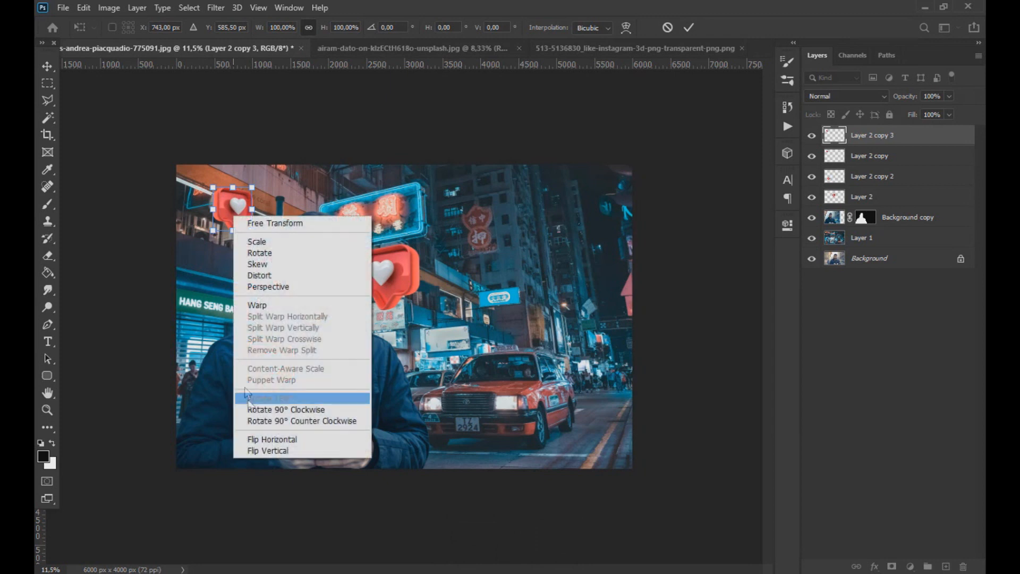
pyautogui.click(271, 440)
pyautogui.moveTo(236, 210); pyautogui.dragTo(358, 207)
pyautogui.rightClick(361, 375)
pyautogui.click(391, 357)
pyautogui.press('Return')
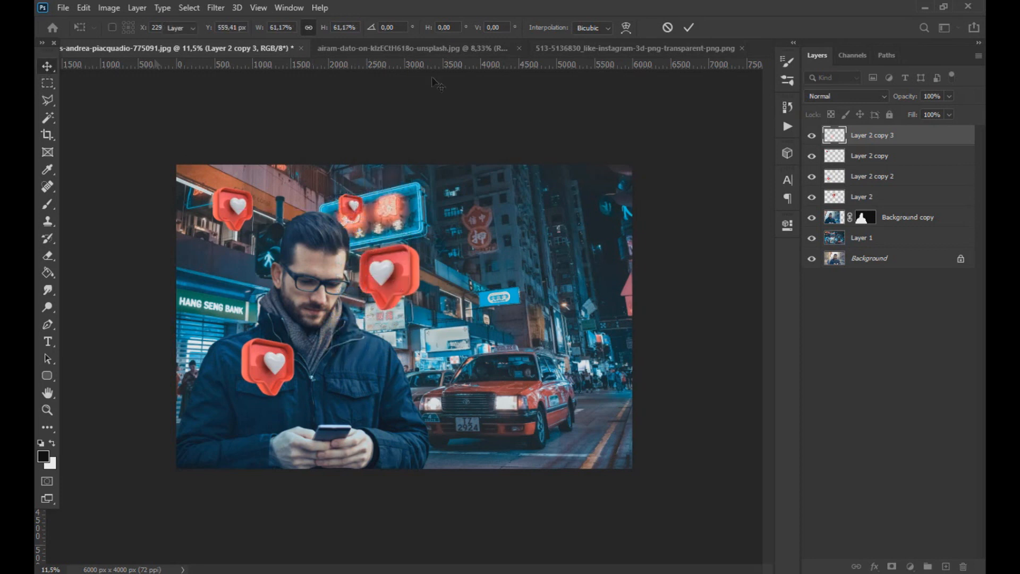
# Identify the layer of the like icon on the man's chest, scale it to 68.09% and shift it toward the scarf
pyautogui.click(812, 157)
pyautogui.click(812, 156)
pyautogui.click(811, 177)
pyautogui.click(812, 177)
pyautogui.click(846, 183)
pyautogui.hotkey('ctrl', 't')
pyautogui.moveTo(296, 354)
pyautogui.mouseDown()
pyautogui.moveTo(316, 352)
pyautogui.moveTo(311, 338)
pyautogui.moveTo(306, 345)
pyautogui.mouseUp()
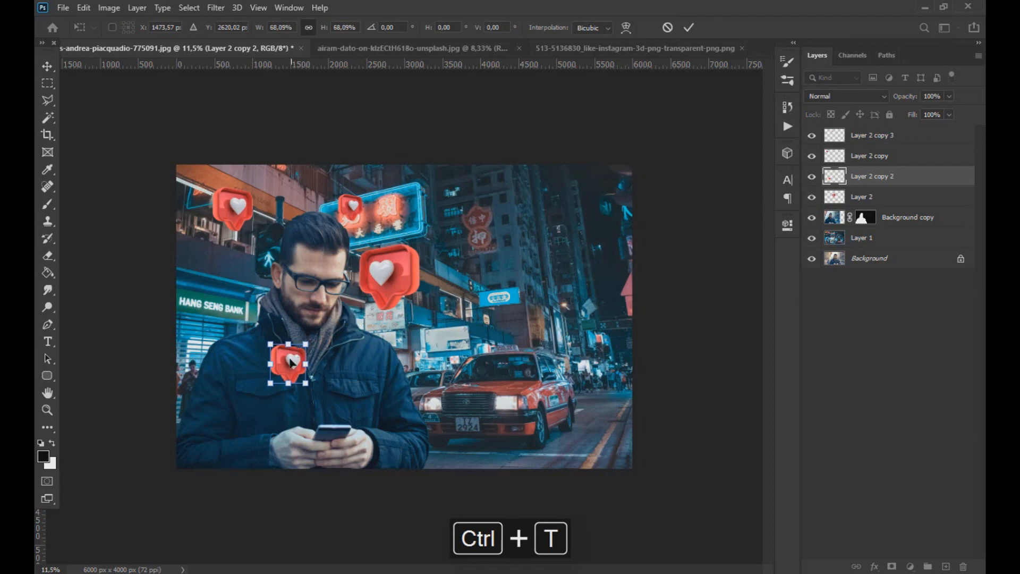
pyautogui.click(49, 68)
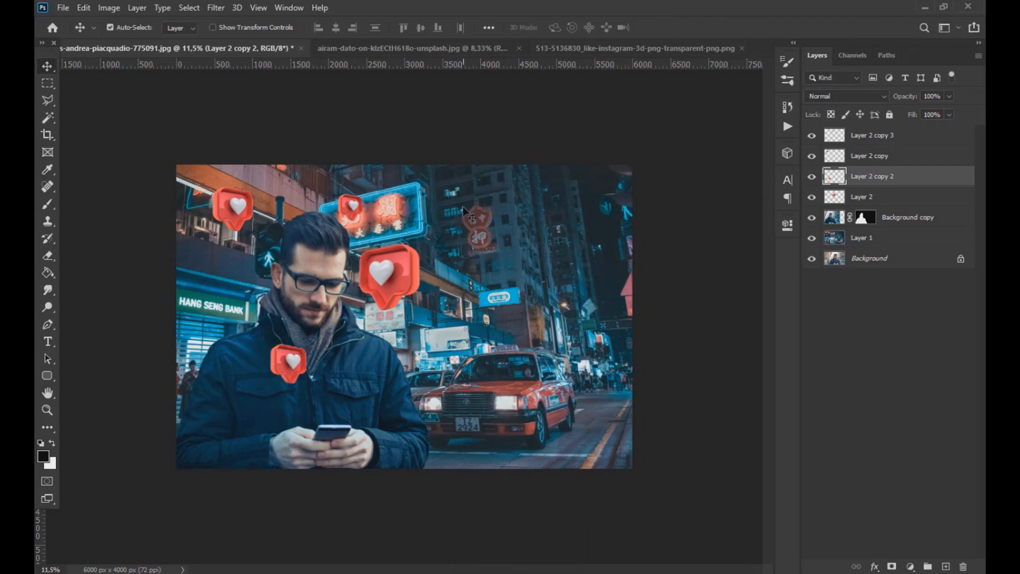
# Identify the layer of the like icon above the bank sign, flip it horizontally and move it slightly toward the man's head
pyautogui.click(812, 197)
pyautogui.click(812, 196)
pyautogui.click(812, 177)
pyautogui.click(812, 176)
pyautogui.click(812, 156)
pyautogui.click(811, 156)
pyautogui.click(871, 156)
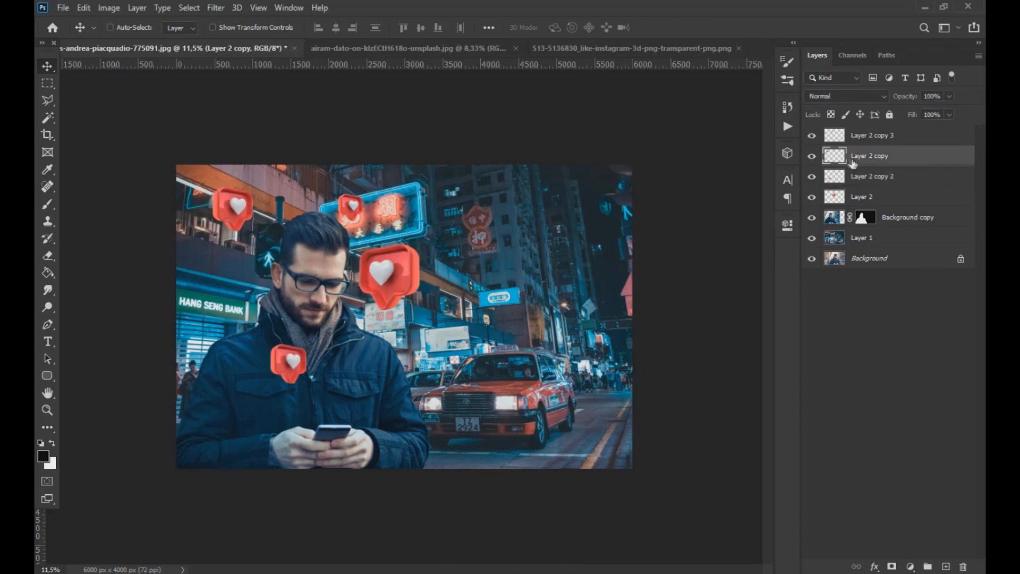
pyautogui.hotkey('ctrl', 't')
pyautogui.rightClick(231, 218)
pyautogui.click(268, 441)
pyautogui.moveTo(245, 212); pyautogui.dragTo(254, 212)
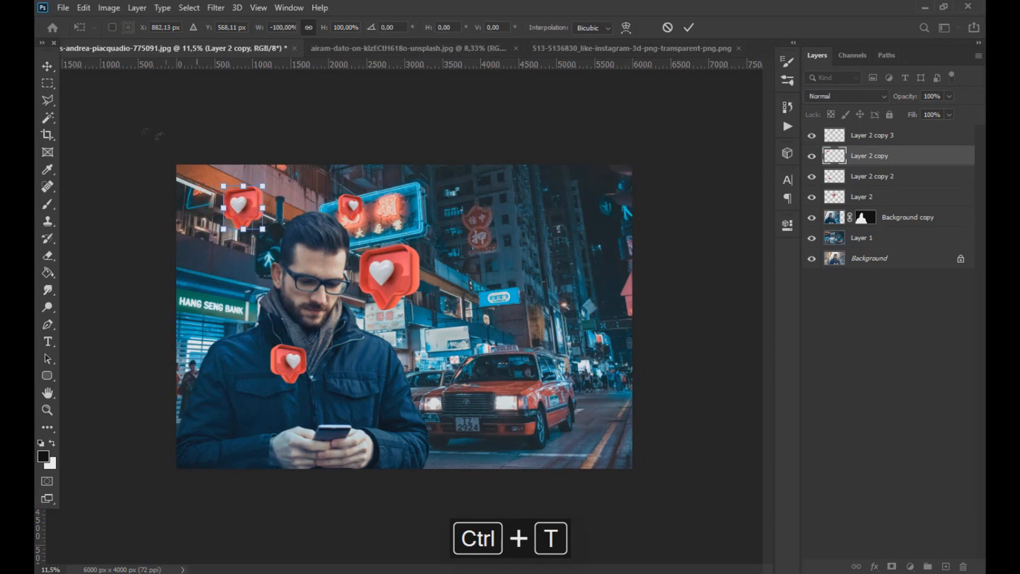
pyautogui.click(47, 66)
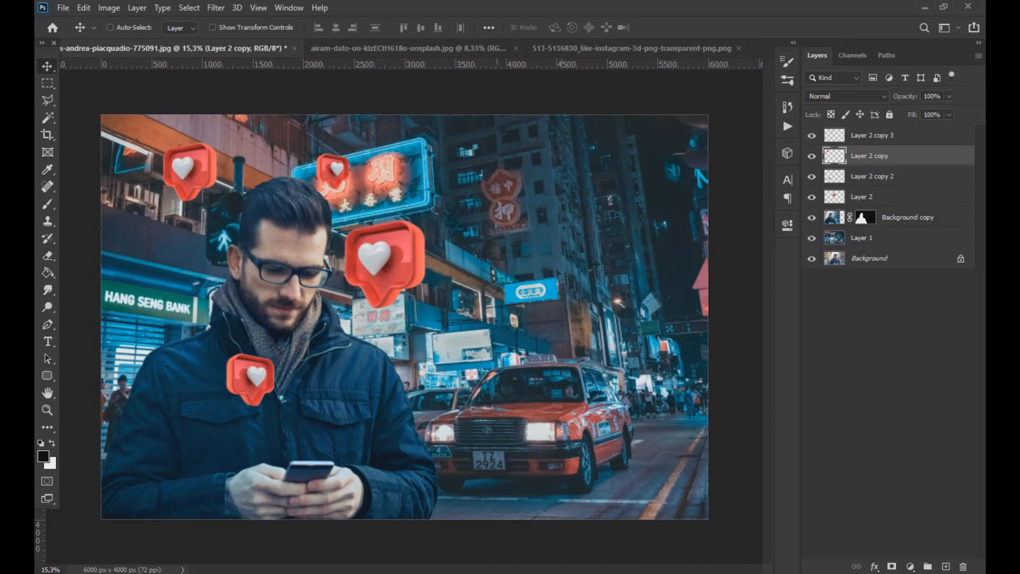
# Identify the layer of the small like icon overlapping the large neon sign and move the icon up above the sign
pyautogui.click(811, 135)
pyautogui.click(872, 135)
pyautogui.hotkey('ctrl', 't')
pyautogui.moveTo(338, 174); pyautogui.dragTo(338, 144)
pyautogui.click(48, 66)
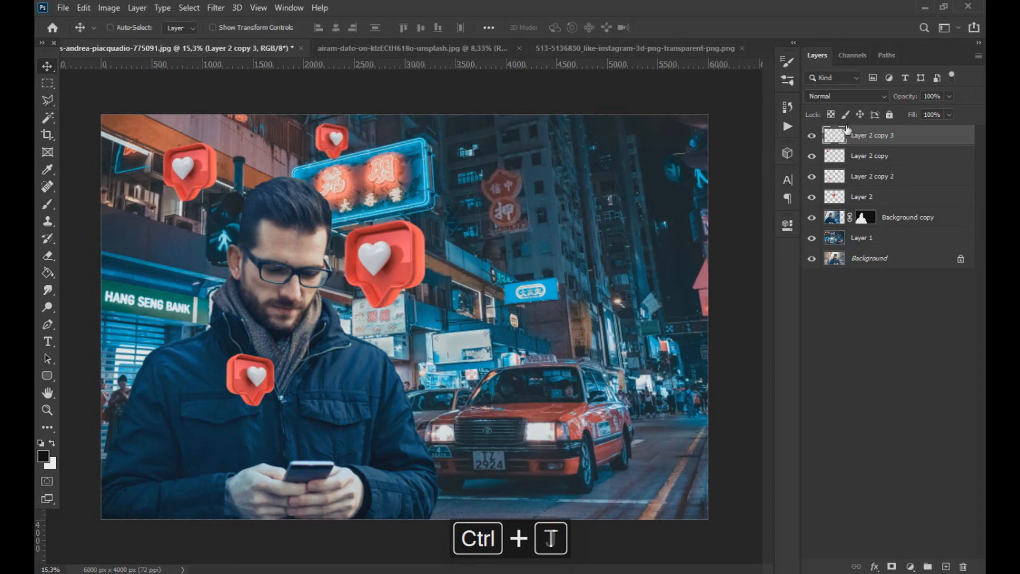
# Duplicate the like icon above the neon sign and place the copy, flipped horizontally, over the man's chest pocket
pyautogui.hotkey('ctrl', 'j')
pyautogui.hotkey('ctrl', 't')
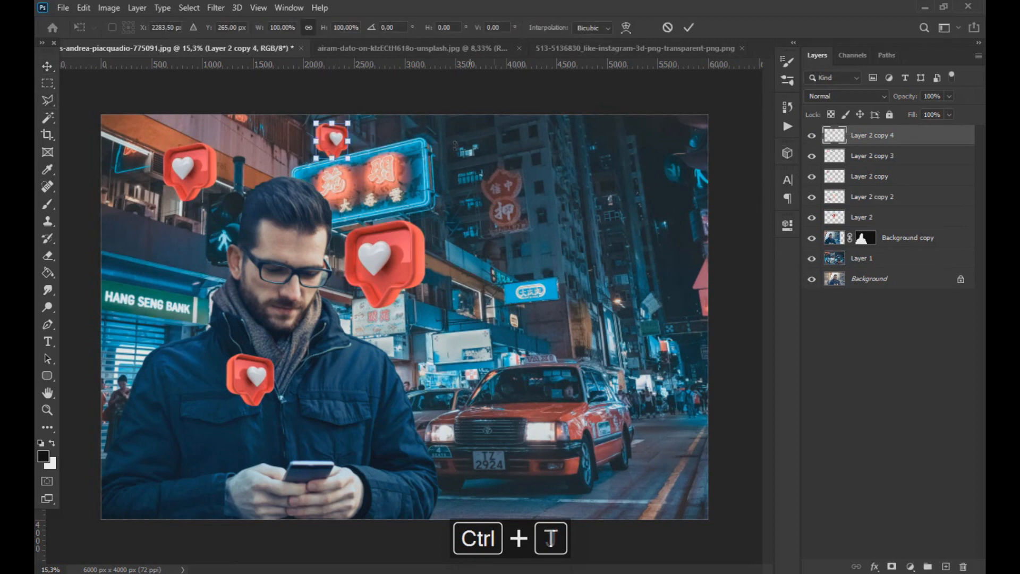
pyautogui.moveTo(329, 152); pyautogui.dragTo(323, 425)
pyautogui.rightClick(324, 420)
pyautogui.click(345, 399)
pyautogui.moveTo(341, 397); pyautogui.dragTo(330, 410)
pyautogui.press('Return')
pyautogui.scroll(-5, 451, 389)
pyautogui.scroll(-5, 452, 392)
pyautogui.scroll(15, 452, 392)
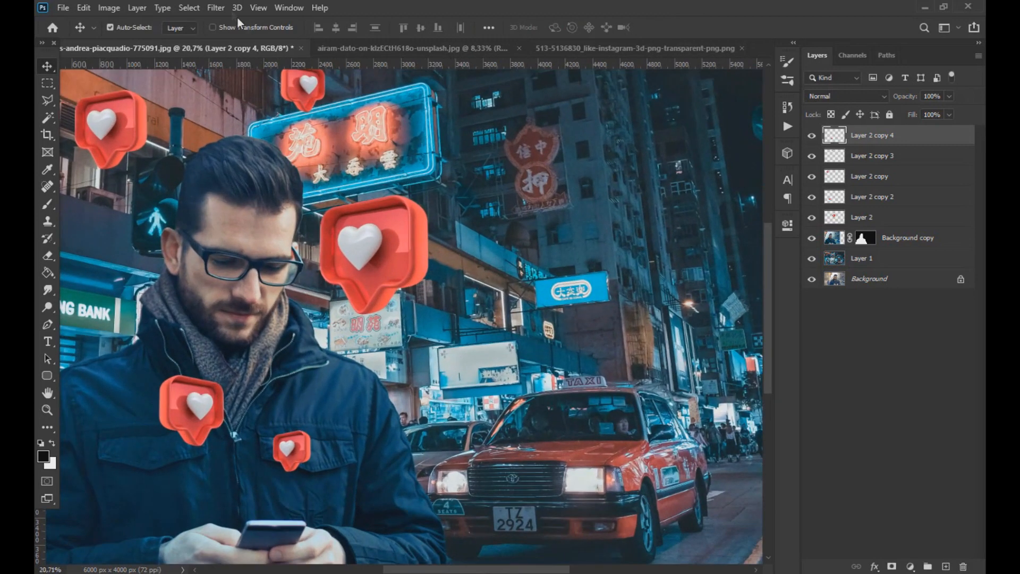
# Apply a Gaussian Blur with a 3.8-pixel radius to the like icon on the chest pocket
pyautogui.click(216, 7)
pyautogui.moveTo(296, 158)
pyautogui.click(402, 207)
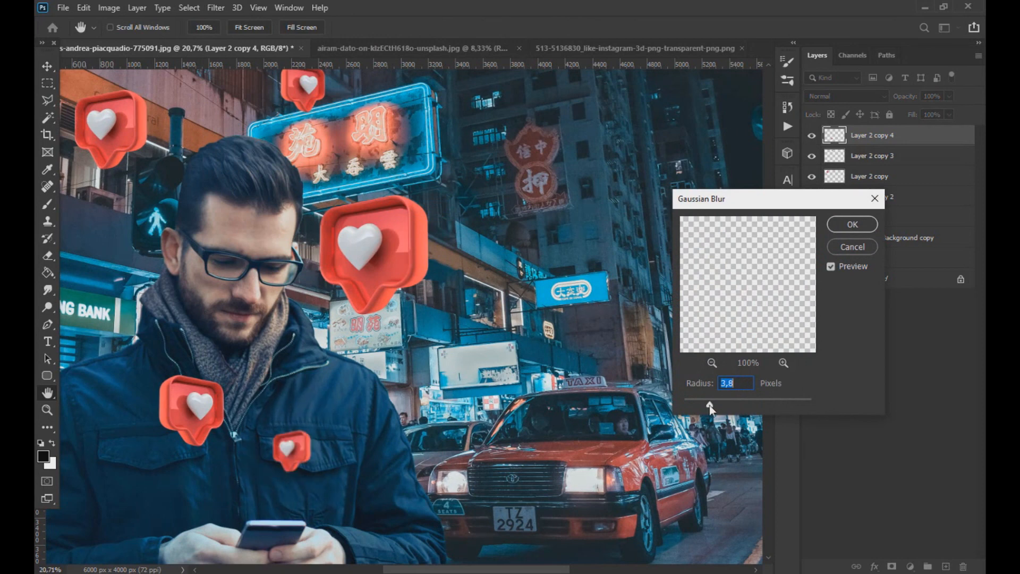
pyautogui.click(853, 224)
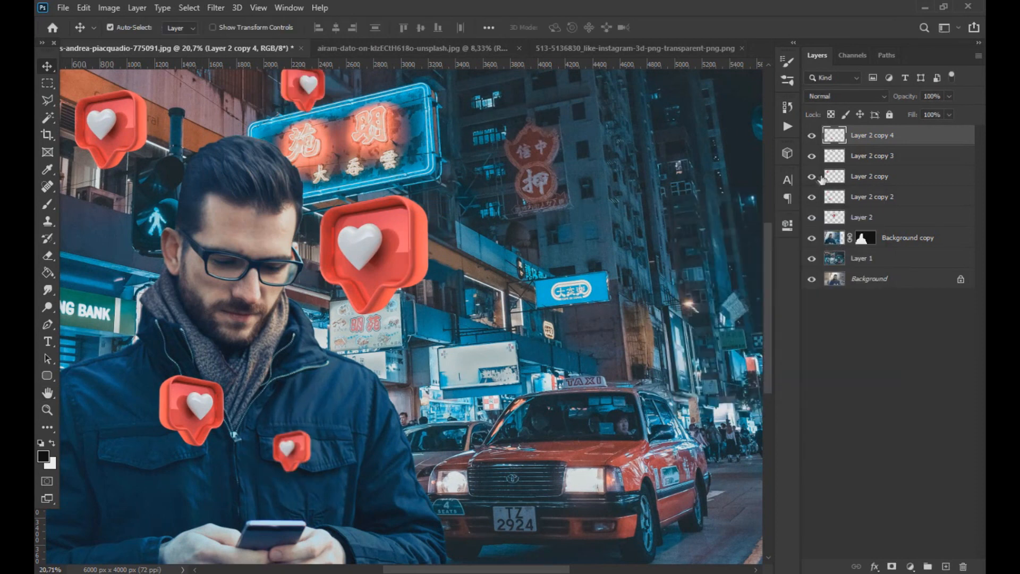
# Apply a Gaussian Blur with a 7.6-pixel radius to Layer 2 copy 2
pyautogui.click(843, 200)
pyautogui.click(213, 7)
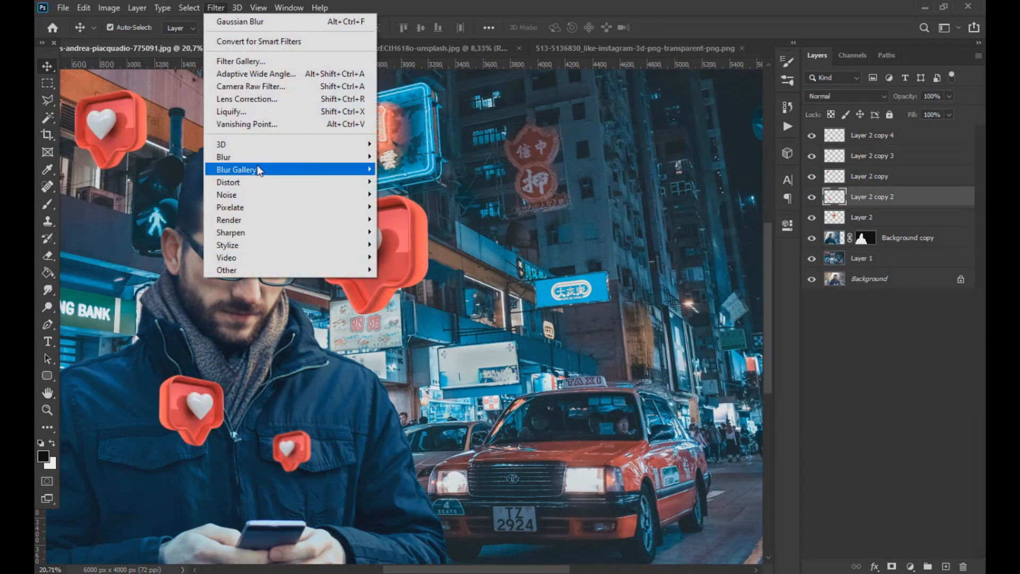
pyautogui.moveTo(296, 155)
pyautogui.click(401, 207)
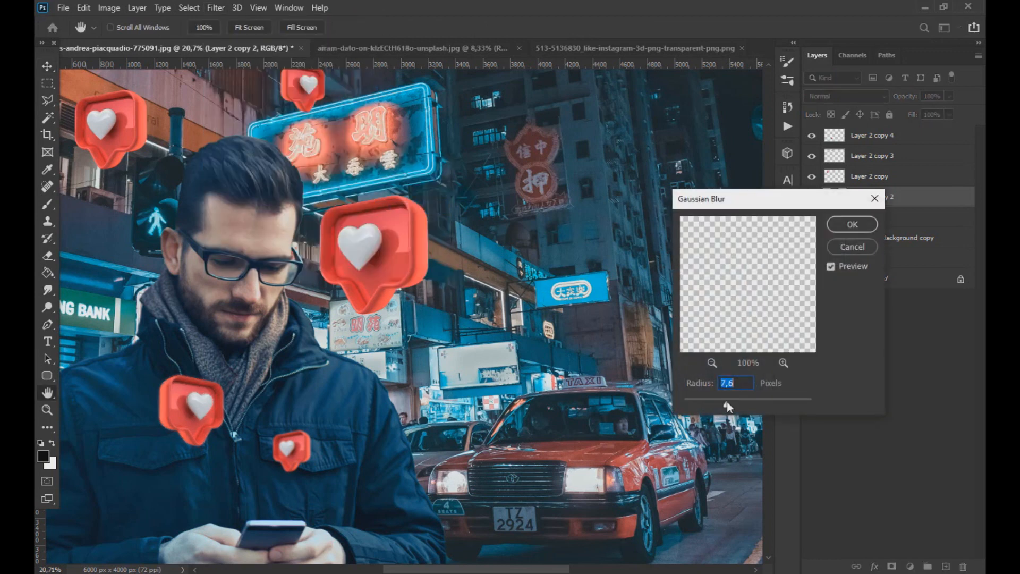
pyautogui.click(848, 226)
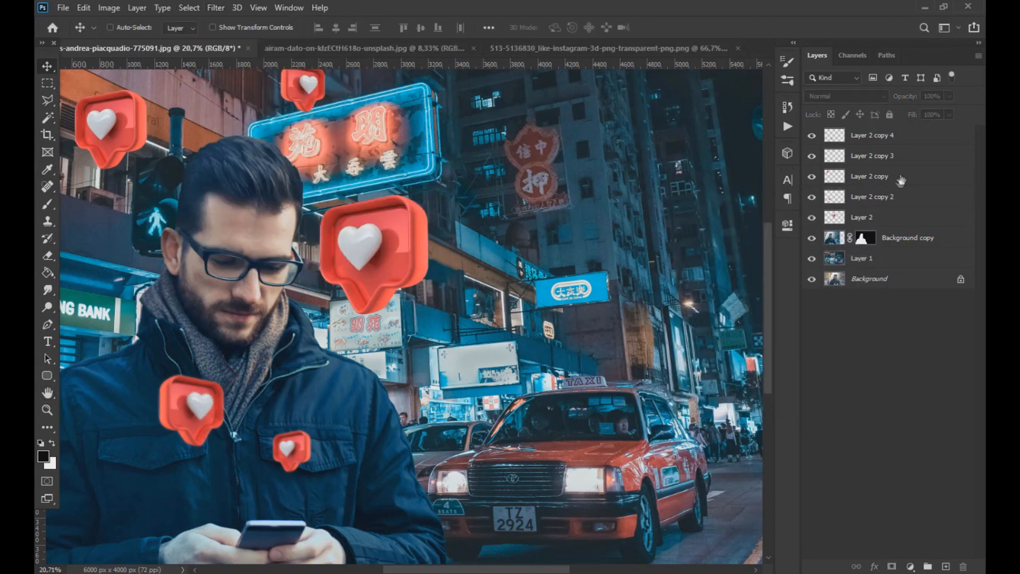
# Merge all the like icon layers, from Layer 2 to Layer 2 copy 4, into one layer and duplicate it
pyautogui.click(861, 218)
pyautogui.keyDown('shift'); pyautogui.click(871, 136); pyautogui.keyUp('shift')
pyautogui.hotkey('ctrl', 'e')
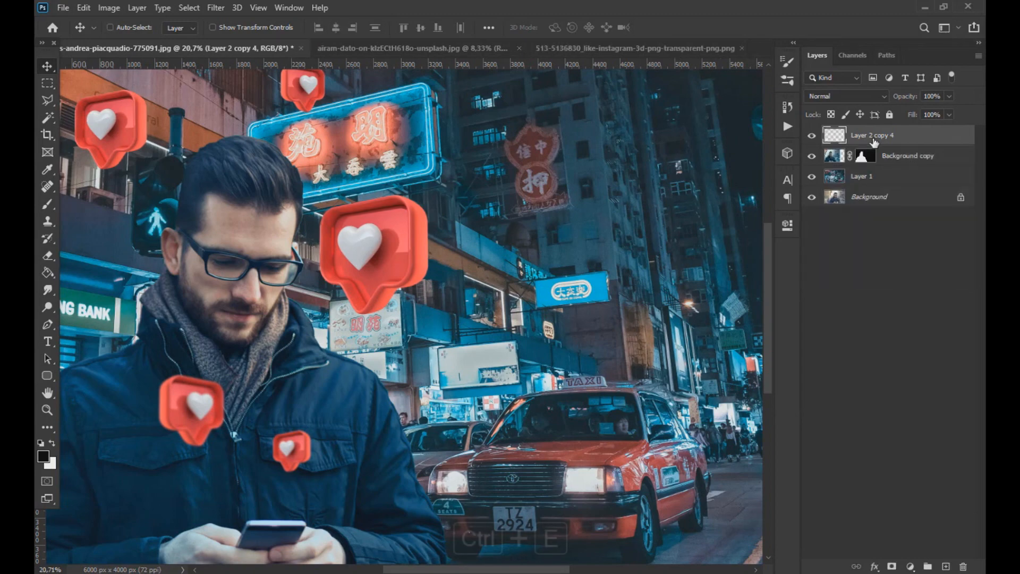
pyautogui.scroll(-8, 353, 304)
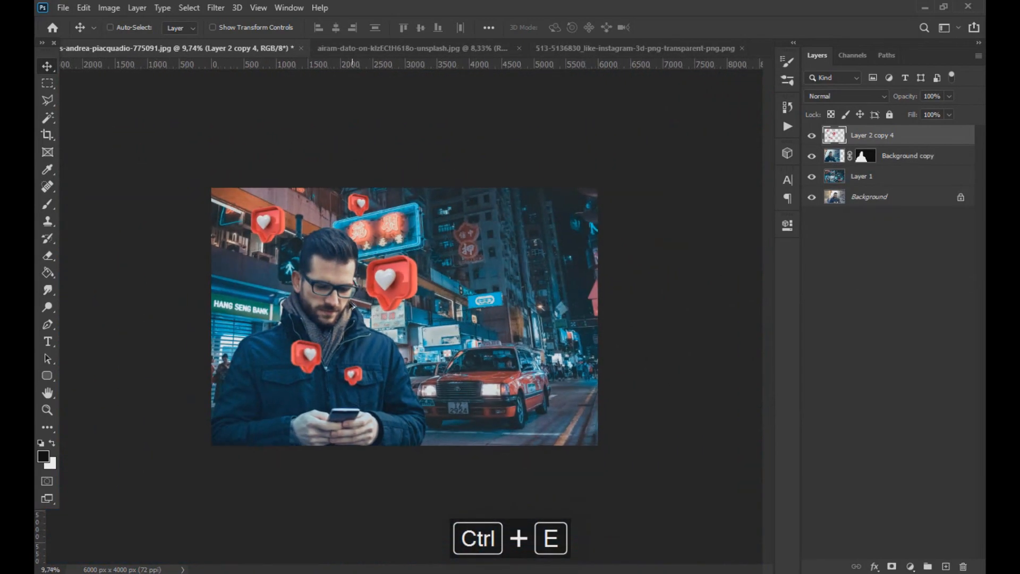
pyautogui.scroll(3, 323, 336)
pyautogui.press('ctrl')
pyautogui.hotkey('ctrl', 'j')
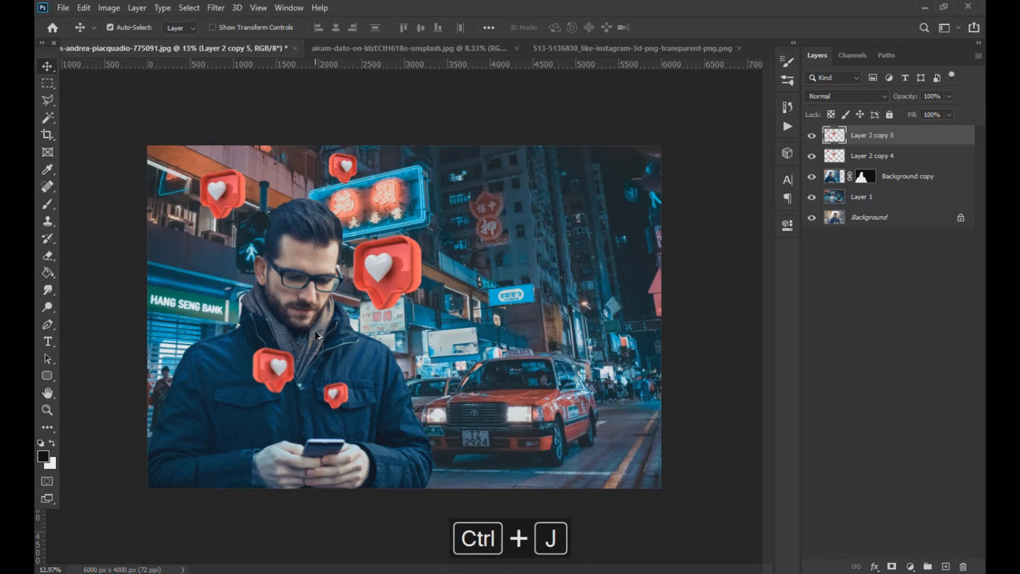
pyautogui.scroll(1, 314, 337)
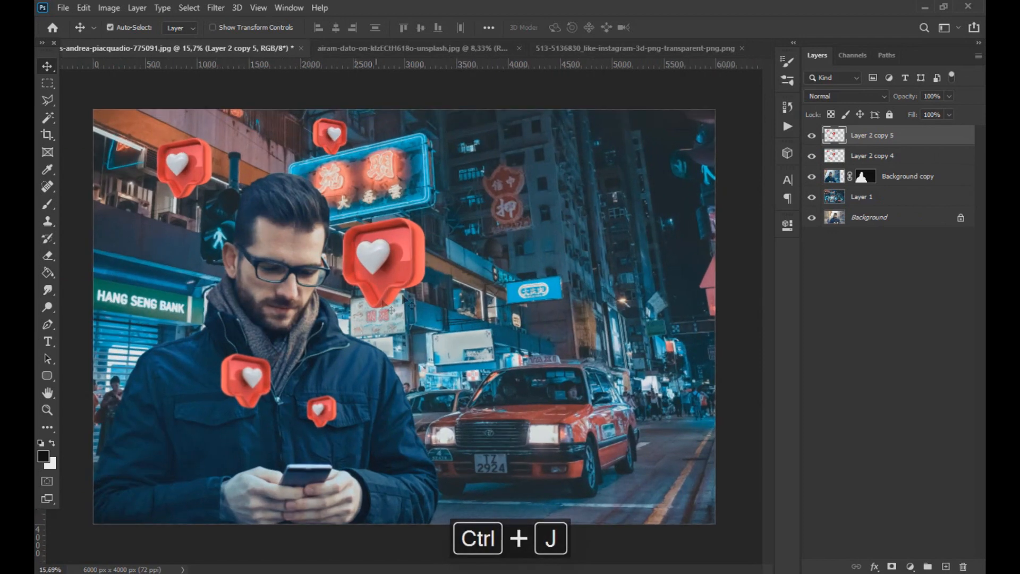
# Apply a large-radius Gaussian Blur to the duplicated icons layer and set its blend mode to Screen
pyautogui.click(215, 7)
pyautogui.moveTo(319, 157)
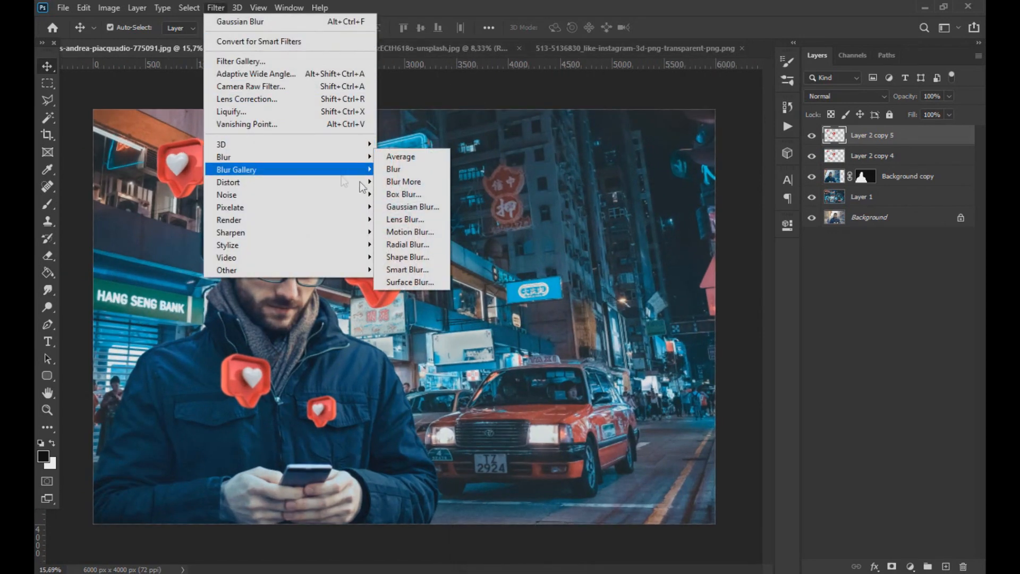
pyautogui.click(412, 207)
pyautogui.moveTo(751, 409); pyautogui.dragTo(769, 405)
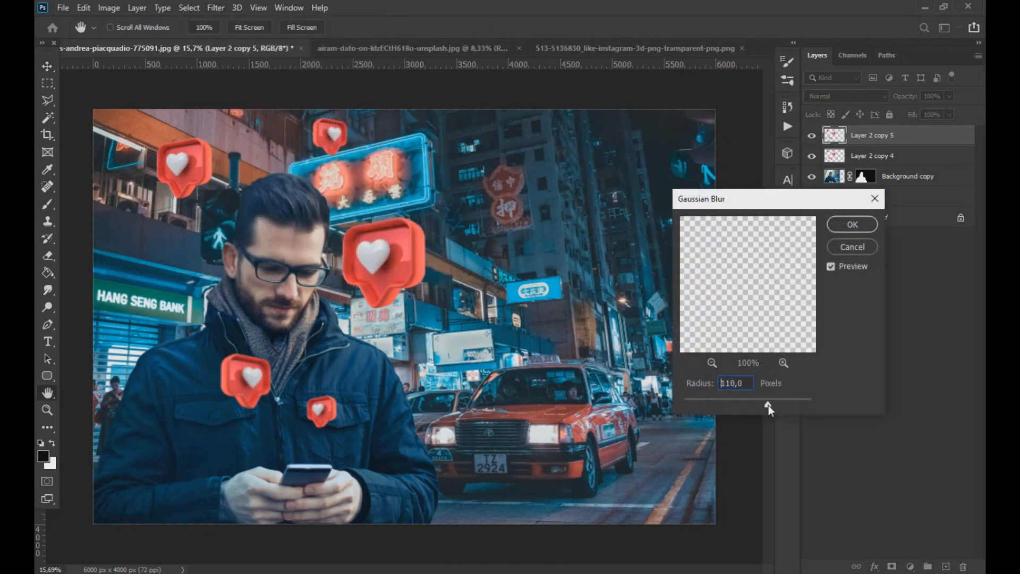
pyautogui.click(773, 405)
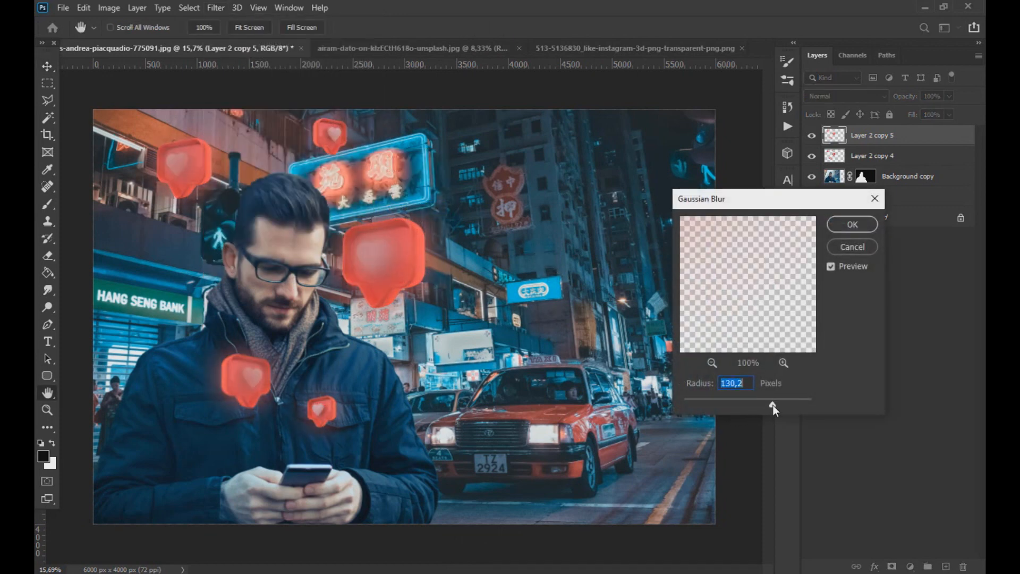
pyautogui.moveTo(775, 406); pyautogui.dragTo(779, 406)
pyautogui.click(853, 229)
pyautogui.press('v')
pyautogui.click(850, 91)
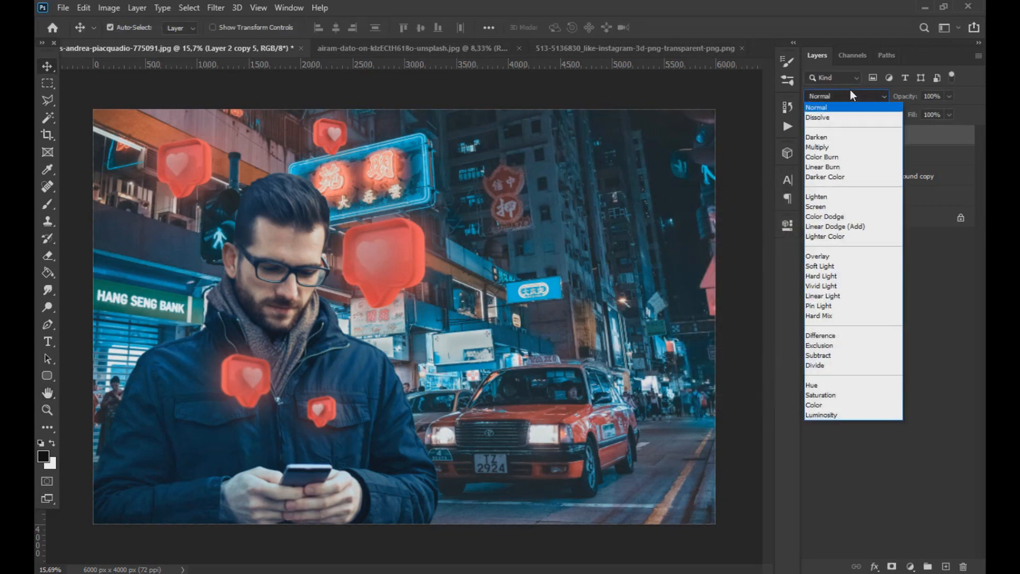
pyautogui.click(832, 207)
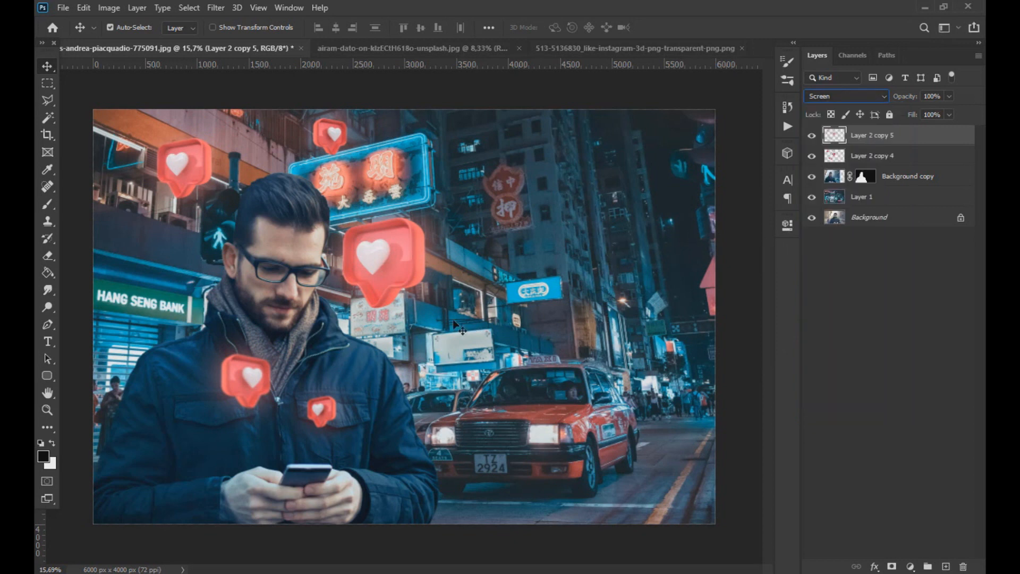
# Add a Linear Dodge (Add) duplicate of the sharp merged icons layer and lower the original layer's opacity to 64%
pyautogui.click(872, 157)
pyautogui.hotkey('ctrl', 'j')
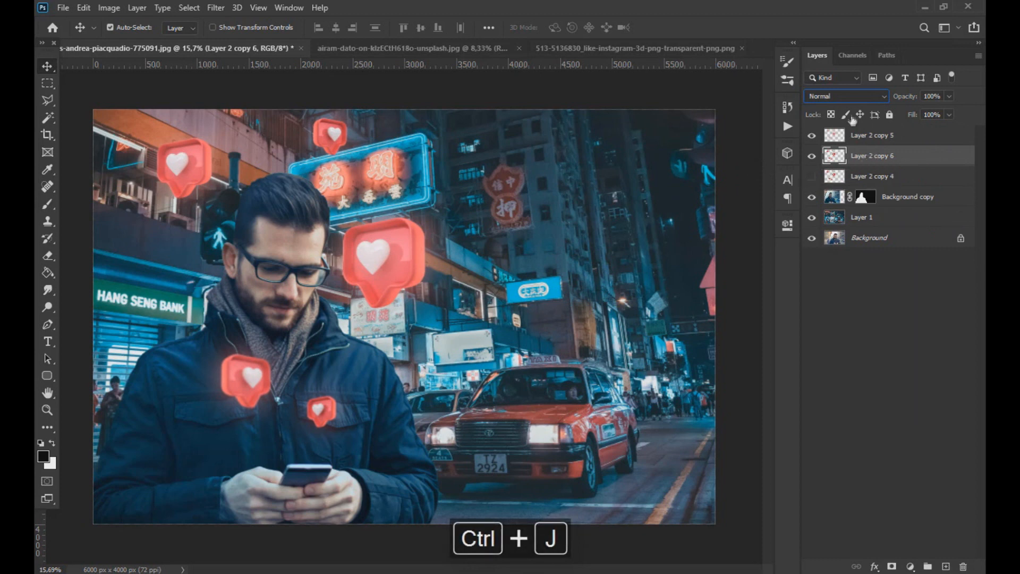
pyautogui.click(850, 97)
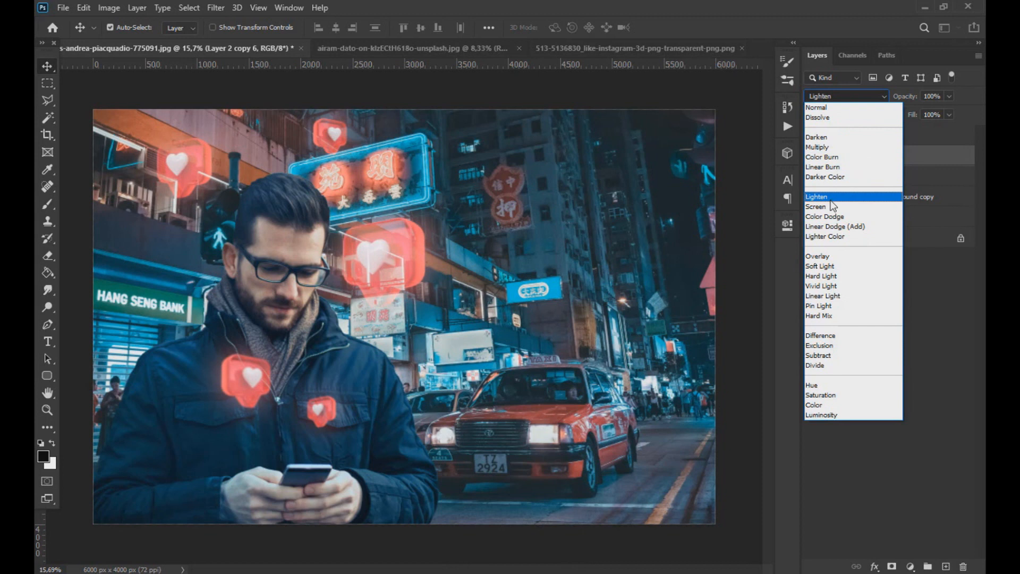
pyautogui.click(821, 230)
pyautogui.click(813, 176)
pyautogui.click(867, 177)
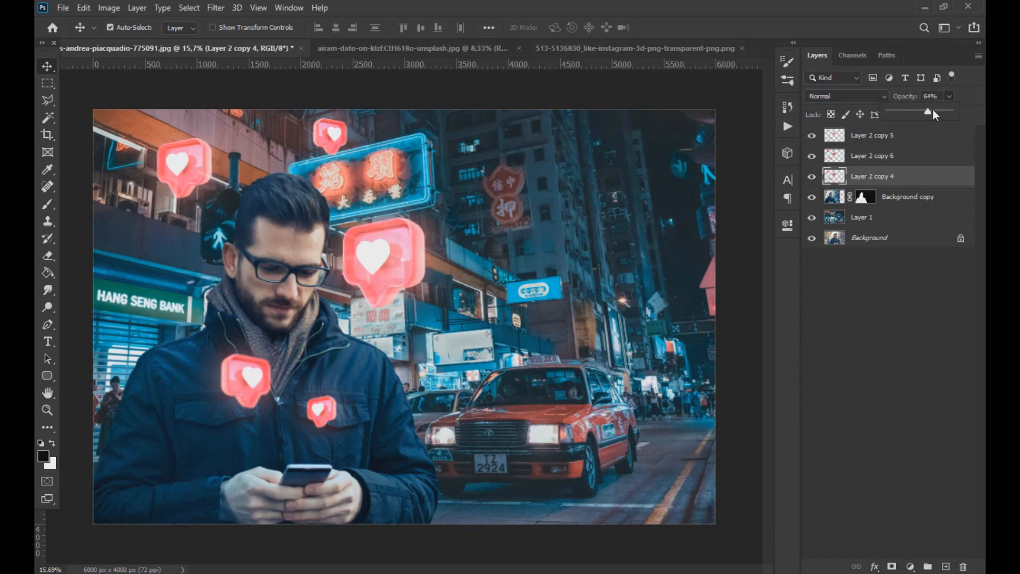
# Darken Layer 2 copy 6 with a Curves adjustment, placing a point at input 152 and output 101
pyautogui.click(904, 155)
pyautogui.click(109, 8)
pyautogui.moveTo(159, 42)
pyautogui.click(301, 70)
pyautogui.moveTo(537, 283); pyautogui.dragTo(557, 298)
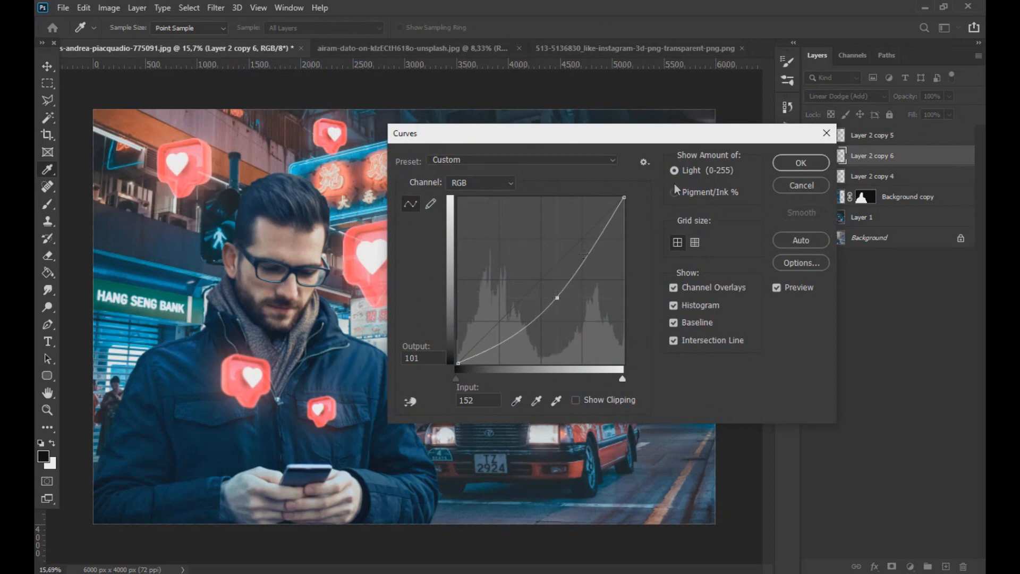
pyautogui.click(801, 163)
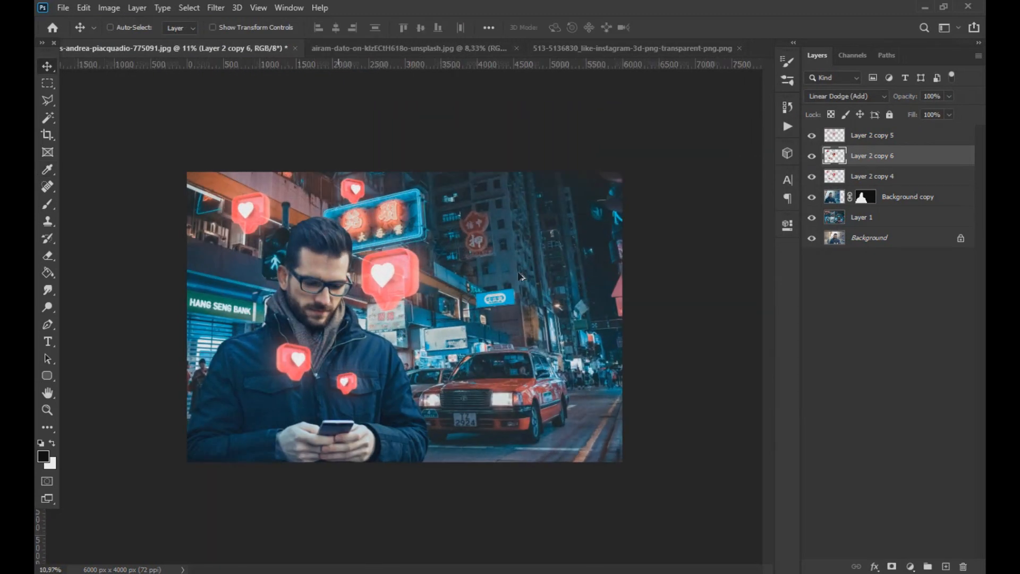
# Apply another Gaussian Blur with a 127.3-pixel radius to the Screen-mode glow layer, Layer 2 copy 5
pyautogui.click(871, 135)
pyautogui.click(216, 7)
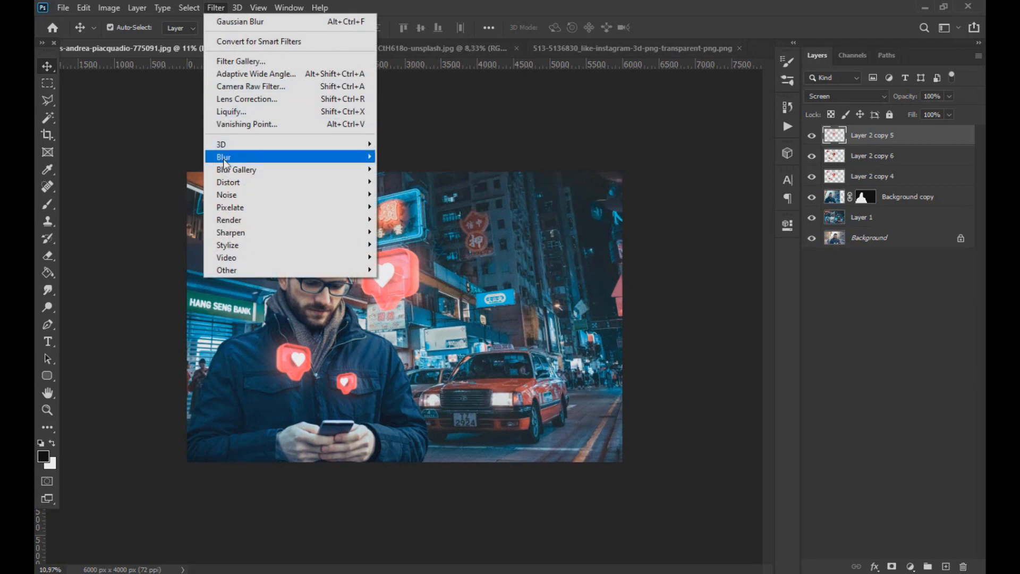
pyautogui.click(404, 207)
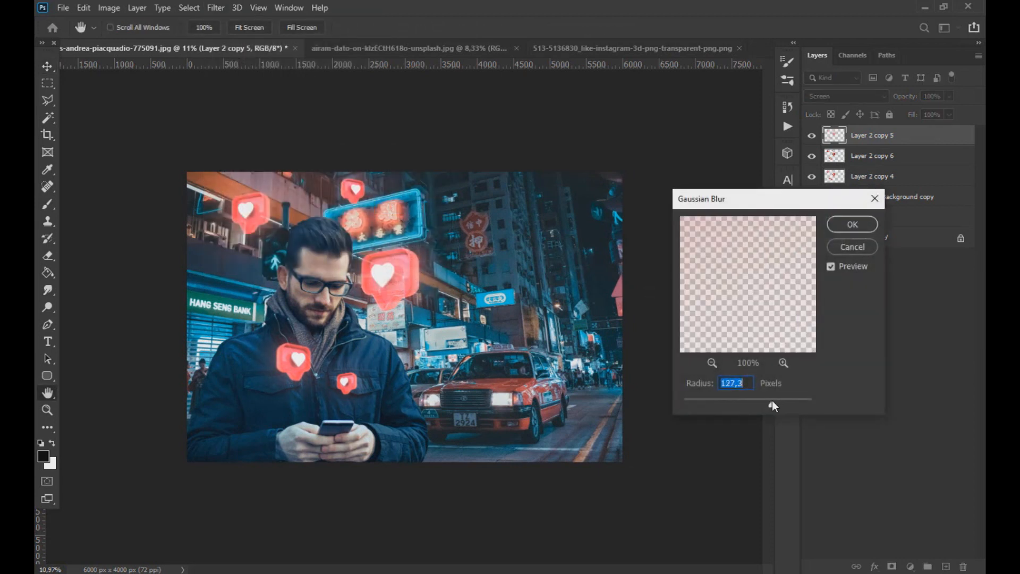
pyautogui.click(849, 224)
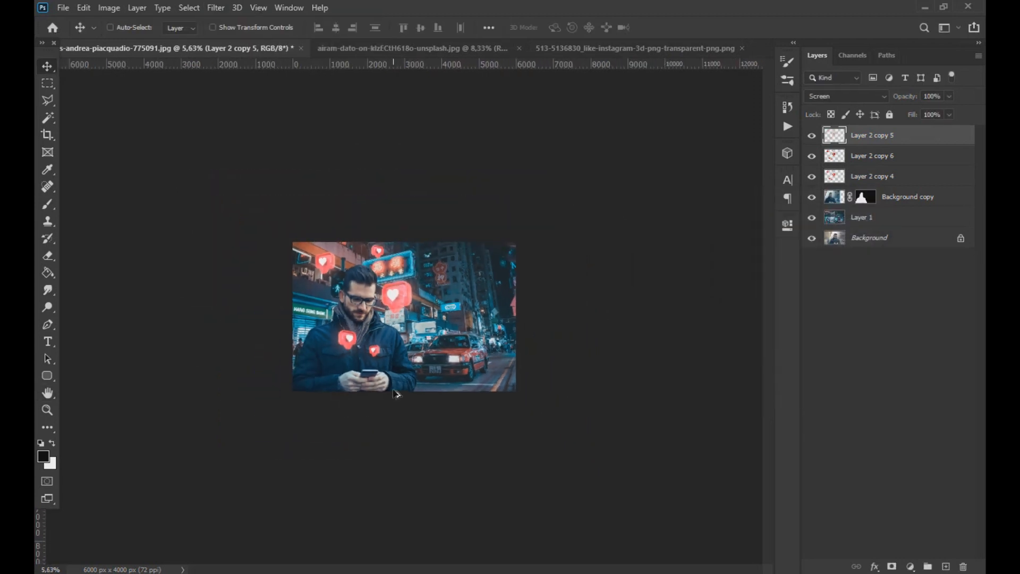
pyautogui.scroll(5, 350, 383)
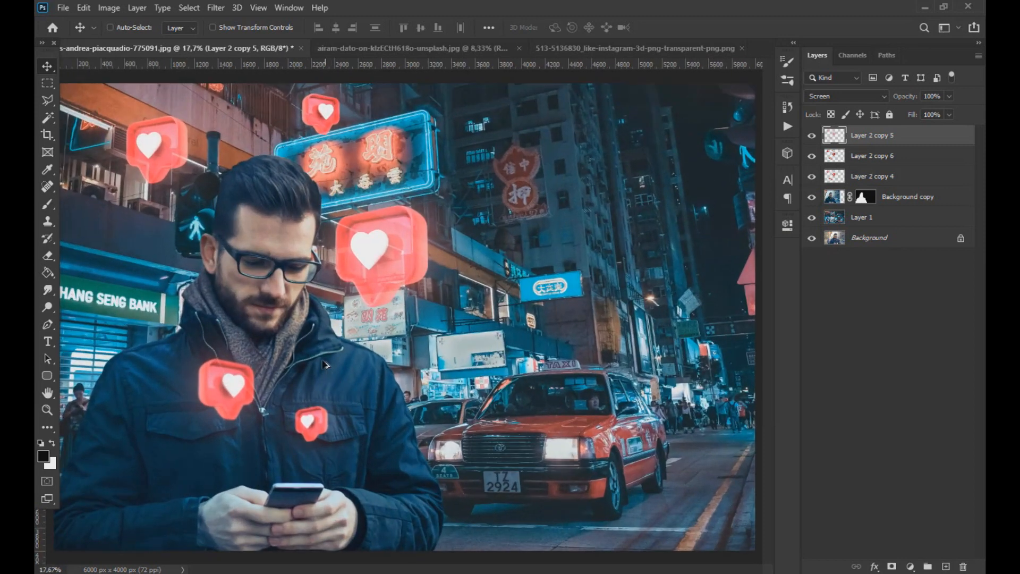
# Move Layer 2 copy 4 above Layer 2 copy 6 in the layer stack and set its opacity to 43%
pyautogui.click(821, 163)
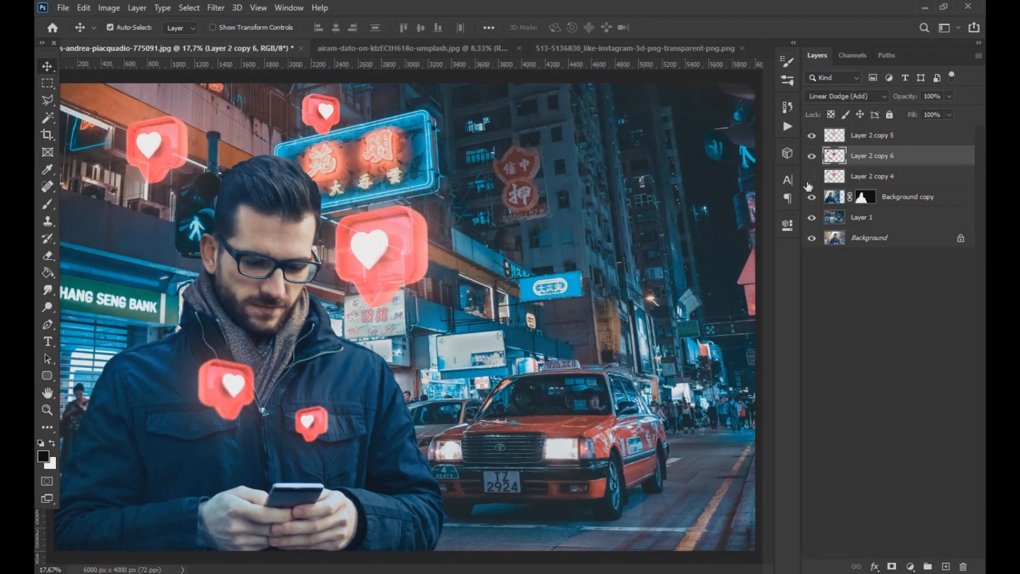
pyautogui.click(825, 178)
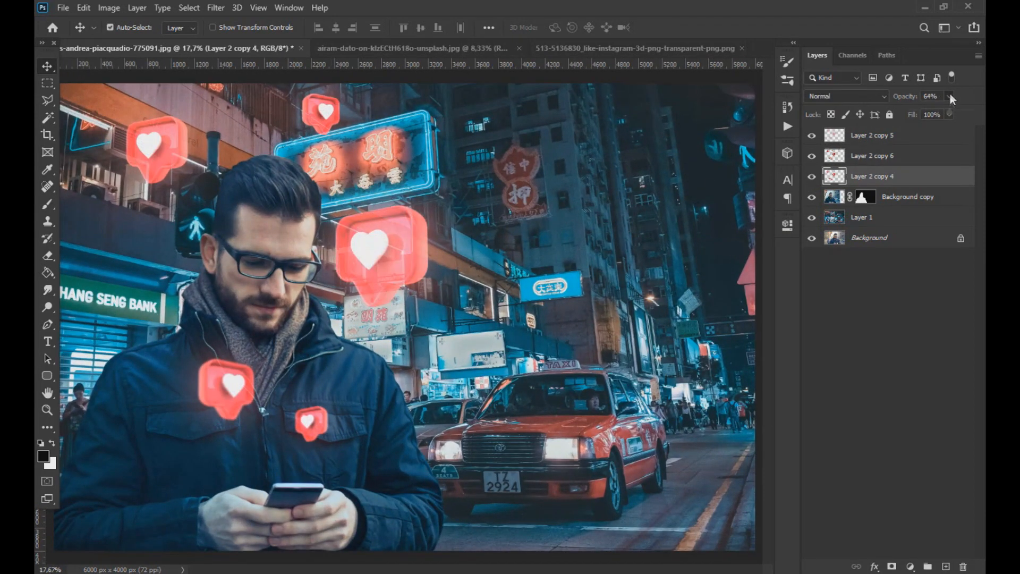
pyautogui.moveTo(961, 110); pyautogui.dragTo(956, 110)
pyautogui.moveTo(872, 176); pyautogui.dragTo(874, 149)
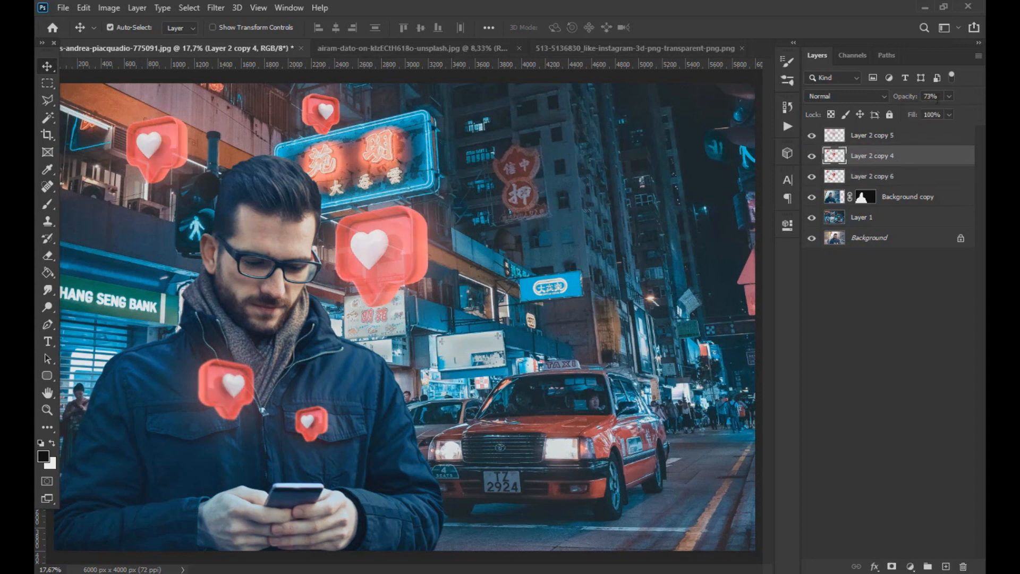
pyautogui.moveTo(935, 110); pyautogui.dragTo(937, 114)
pyautogui.click(923, 163)
# Duplicate Layer 2 copy 4 and set the duplicate to 79% opacity with the Hard Light blend mode
pyautogui.hotkey('ctrl', 'j')
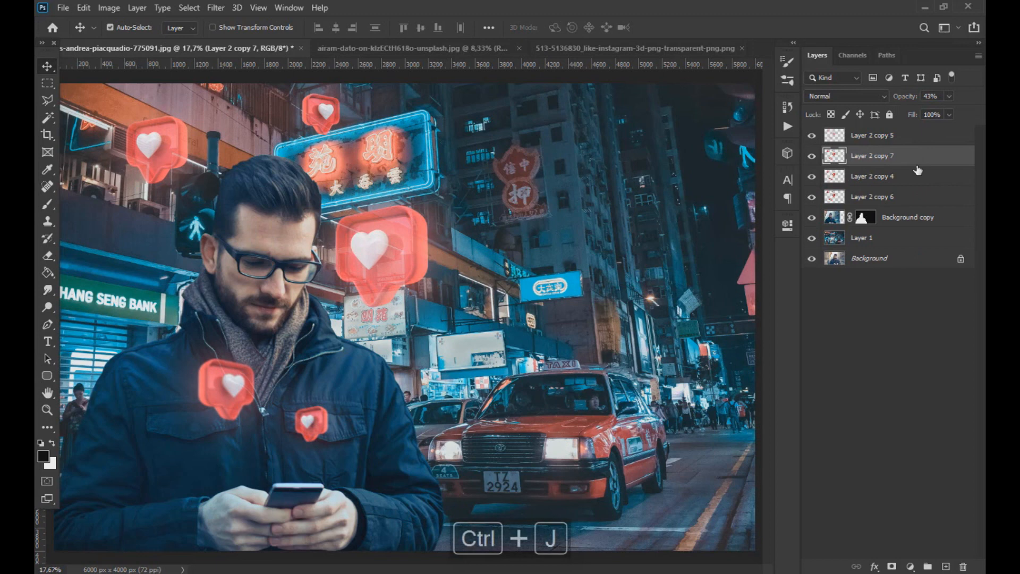
pyautogui.click(952, 98)
pyautogui.click(962, 111)
pyautogui.click(869, 99)
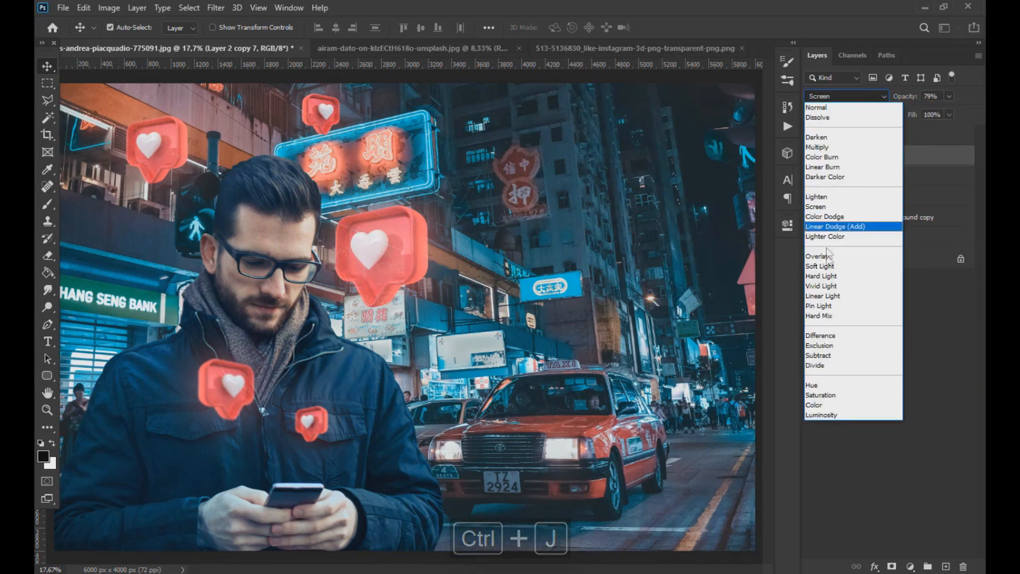
pyautogui.click(826, 278)
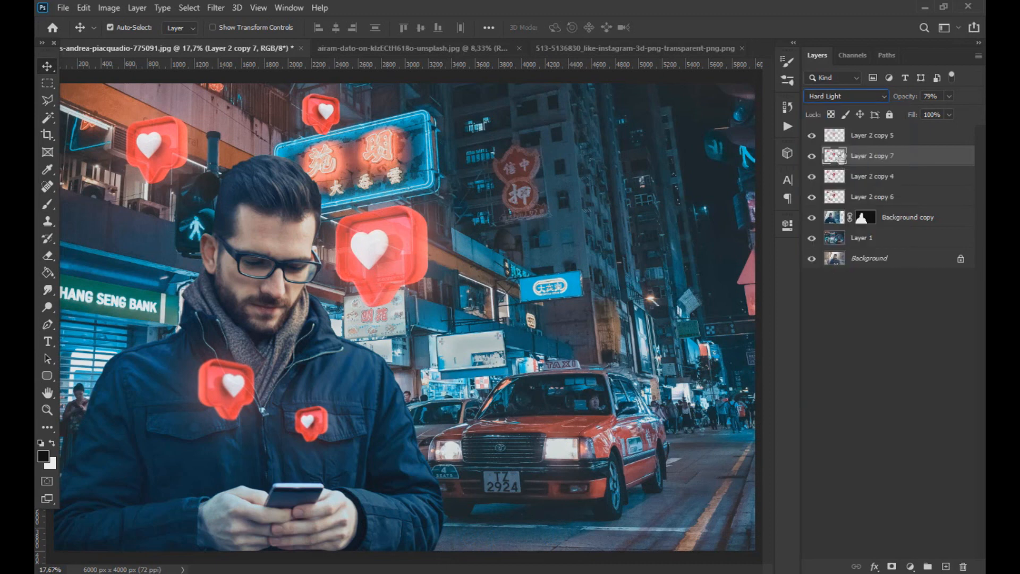
# Apply a Motion Blur to the Hard Light icons layer with an angle of -6° and a distance of 292 pixels
pyautogui.click(216, 7)
pyautogui.moveTo(234, 164)
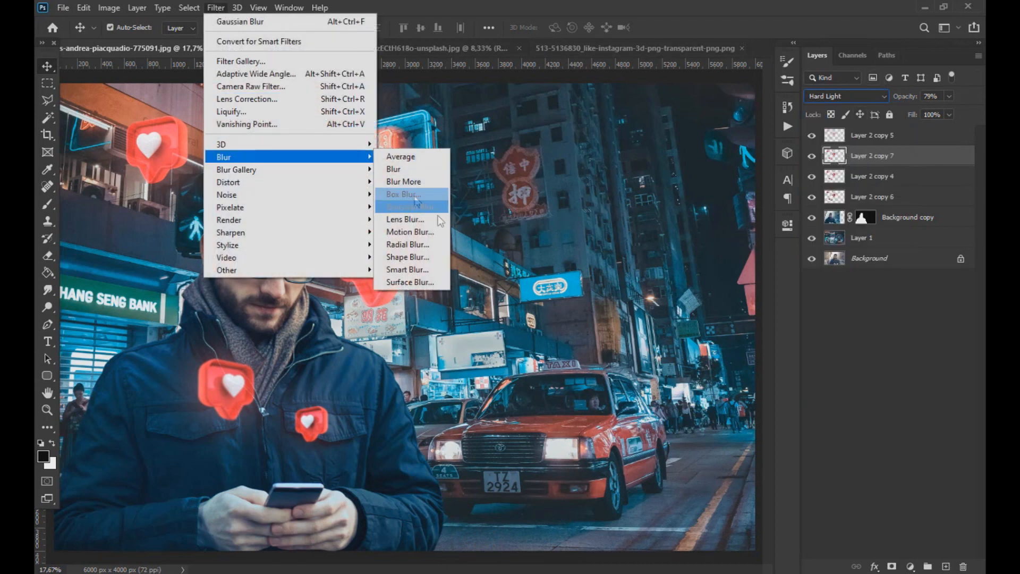
pyautogui.click(412, 237)
pyautogui.moveTo(796, 305); pyautogui.dragTo(794, 308)
pyautogui.click(740, 351)
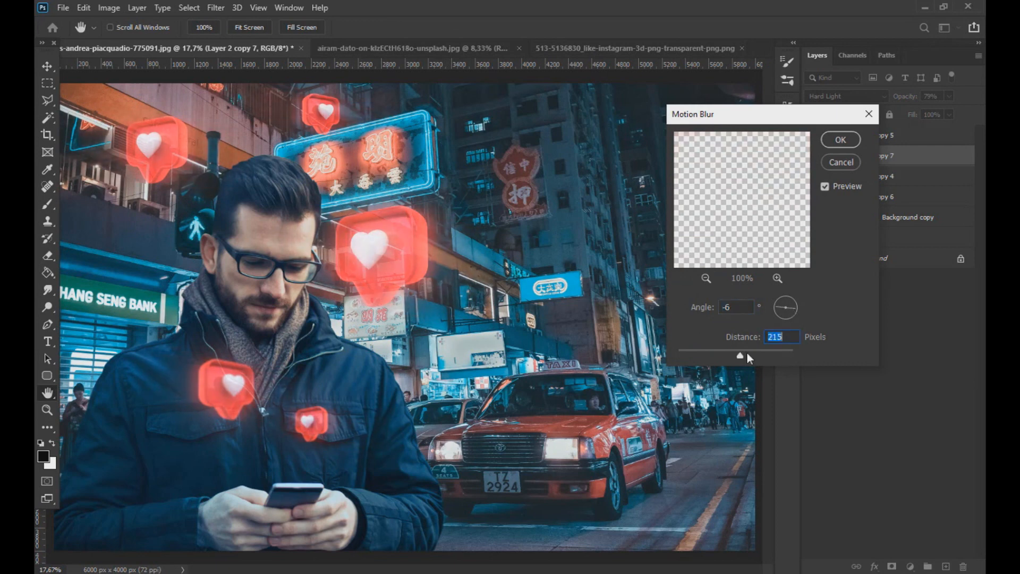
pyautogui.click(840, 139)
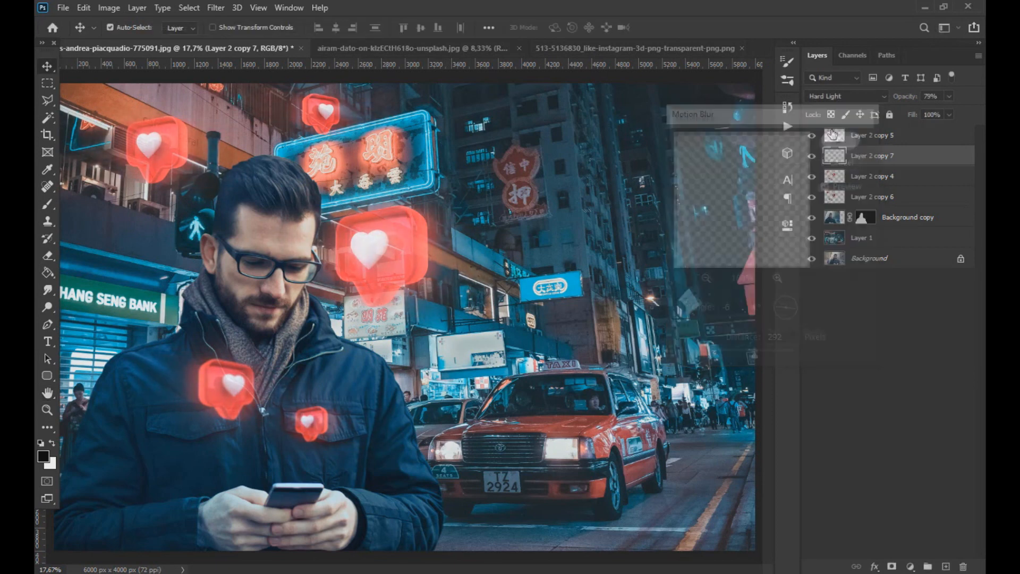
# Change the blend mode of the motion-blurred Layer 2 copy 7 to Linear Dodge (Add)
pyautogui.click(845, 96)
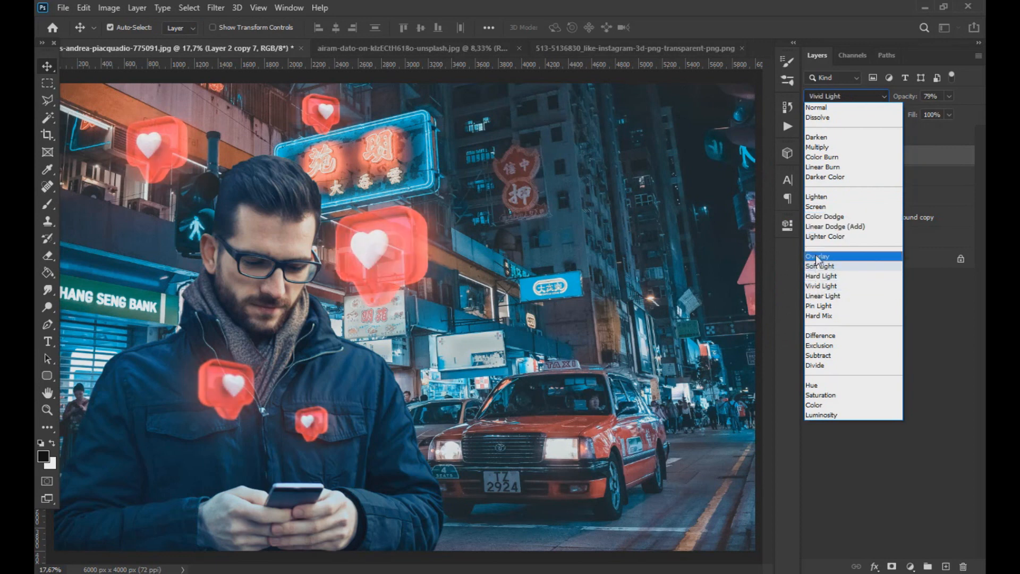
pyautogui.click(826, 226)
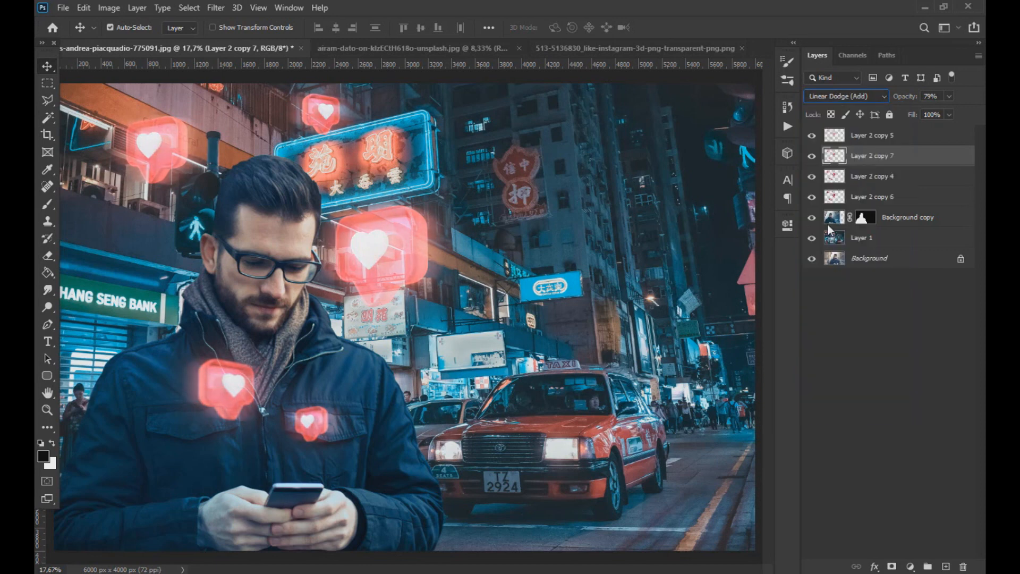
pyautogui.click(506, 228)
pyautogui.scroll(-3, 505, 226)
# Check the effect of Layer 2 copy 6, and set the opacity of Layer 2 copy 4 to 65%
pyautogui.click(830, 204)
pyautogui.click(813, 199)
pyautogui.click(814, 199)
pyautogui.click(832, 178)
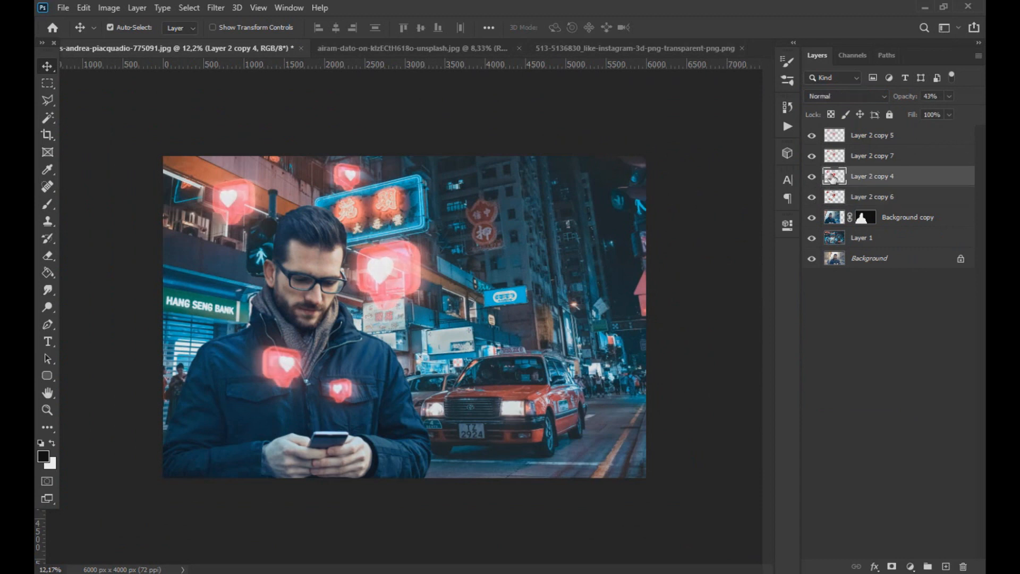
pyautogui.moveTo(950, 96); pyautogui.dragTo(966, 114)
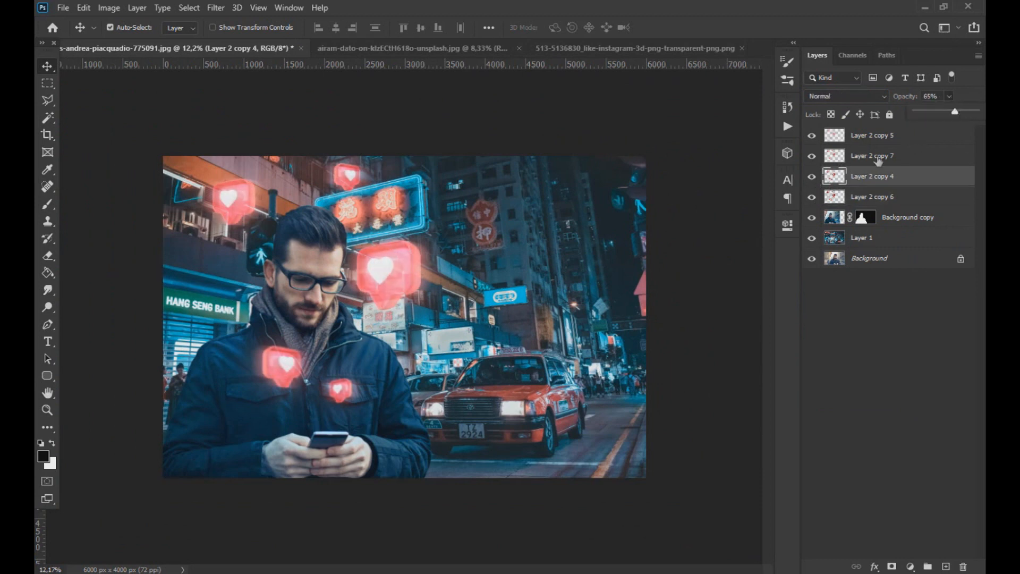
# Group the four heart icon layers, Layer 2 copy 4, copy 5, copy 6 and copy 7
pyautogui.keyDown('ctrl'); pyautogui.click(883, 200); pyautogui.keyUp('ctrl')
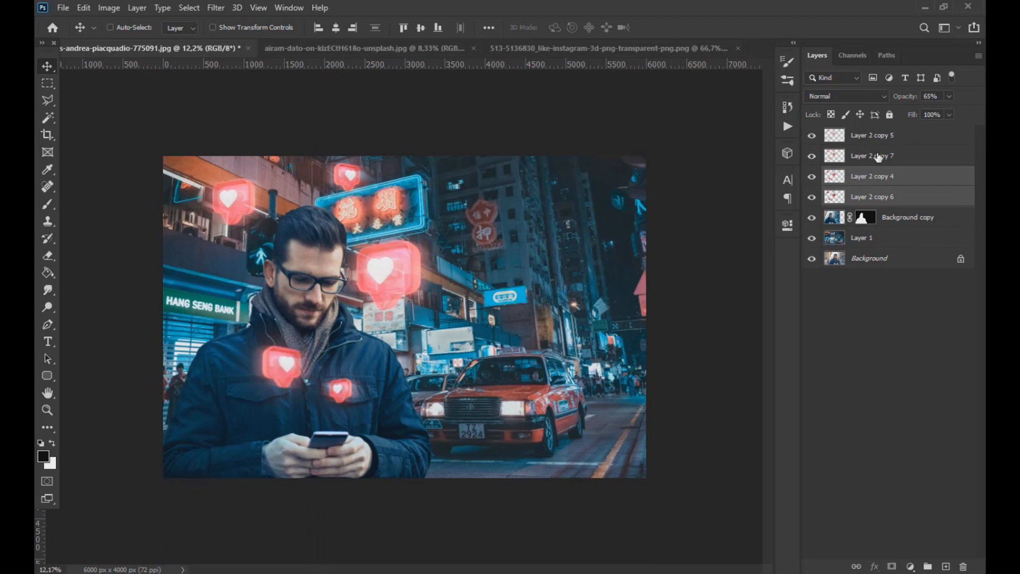
pyautogui.keyDown('ctrl'); pyautogui.click(877, 160); pyautogui.keyUp('ctrl')
pyautogui.keyDown('ctrl'); pyautogui.click(876, 139); pyautogui.keyUp('ctrl')
pyautogui.click(928, 566)
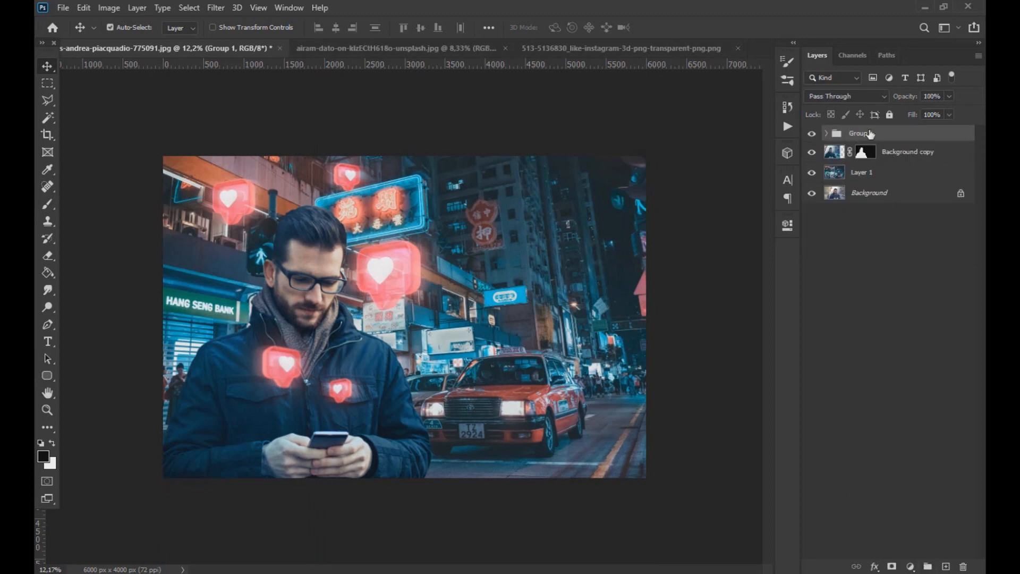
# Duplicate the heart icons group and flip the duplicate horizontally
pyautogui.hotkey('ctrl', 'j')
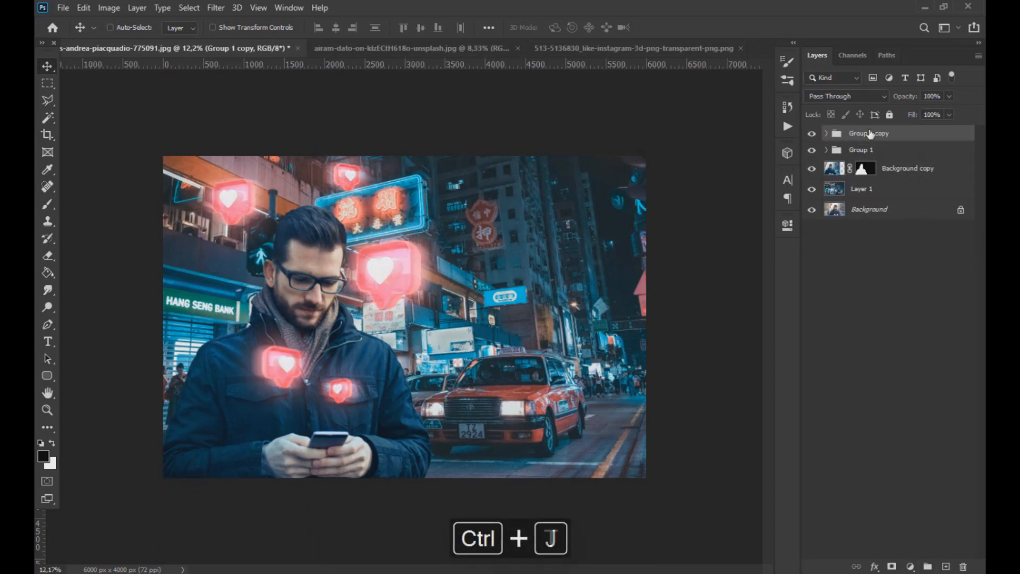
pyautogui.hotkey('ctrl', 't')
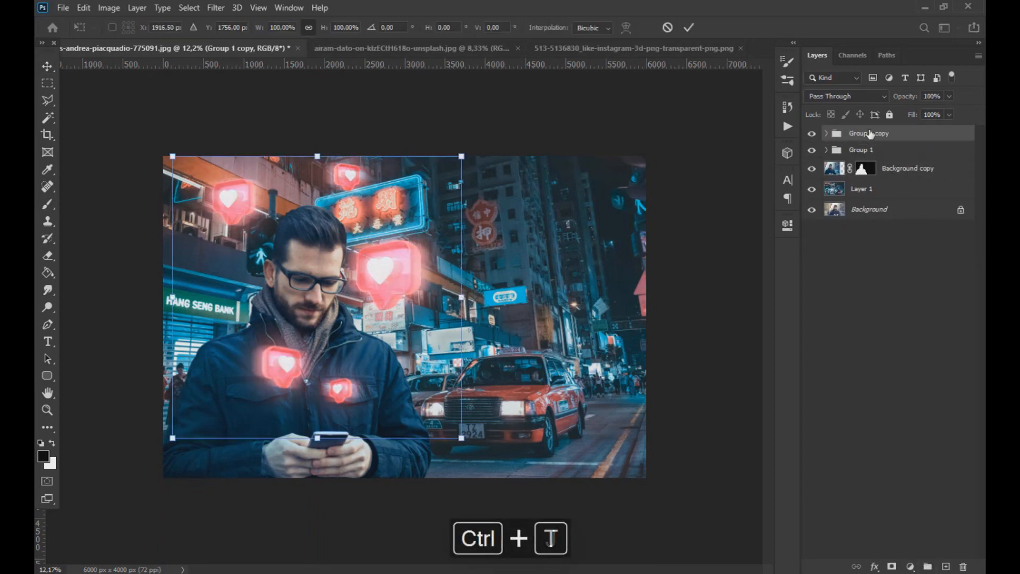
pyautogui.rightClick(412, 280)
pyautogui.click(433, 502)
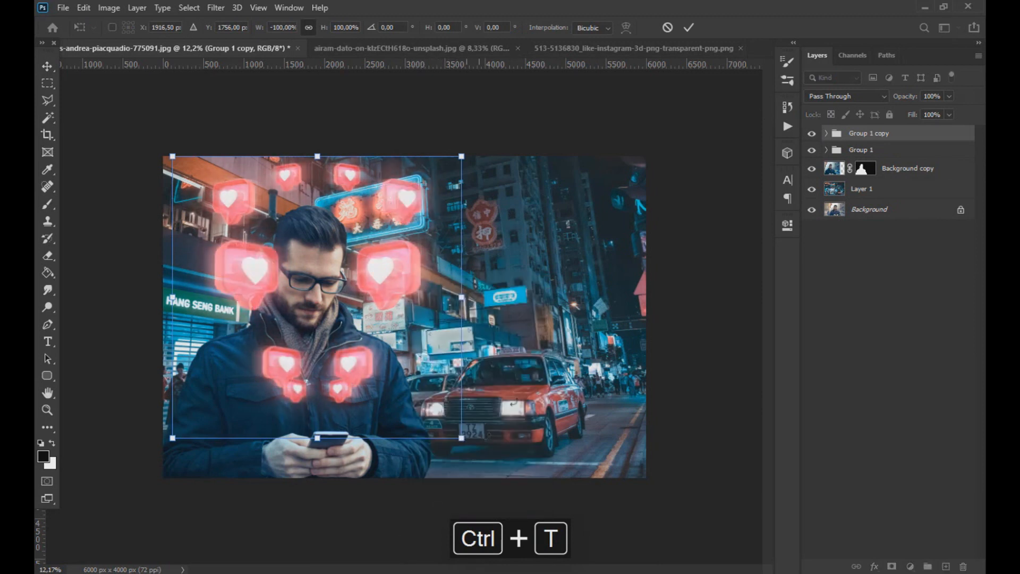
# Move Group 1 copy beneath Background copy, scale it to 74.70% and shift it toward the street behind the man's shoulder
pyautogui.moveTo(867, 133); pyautogui.dragTo(870, 186)
pyautogui.hotkey('ctrl', 't')
pyautogui.moveTo(462, 155); pyautogui.dragTo(416, 175)
pyautogui.moveTo(335, 246); pyautogui.dragTo(264, 281)
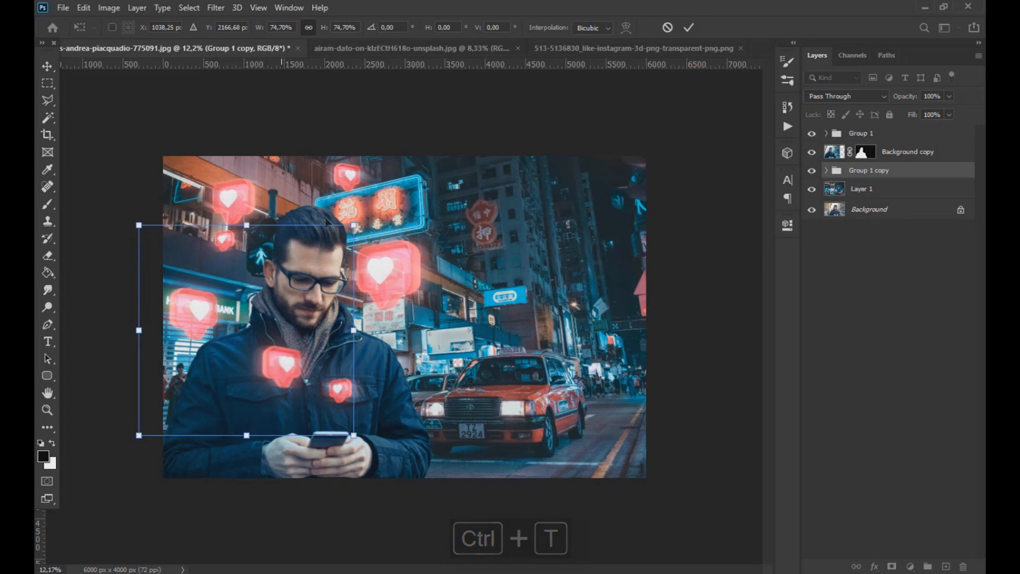
# Shrink Group 1 copy slightly more, flip it horizontally again and apply the transformation
pyautogui.moveTo(353, 225)
pyautogui.mouseDown()
pyautogui.moveTo(319, 247)
pyautogui.moveTo(350, 239)
pyautogui.mouseUp()
pyautogui.rightClick(310, 262)
pyautogui.click(345, 485)
pyautogui.click(47, 66)
pyautogui.scroll(-3, 446, 307)
pyautogui.scroll(3, 446, 306)
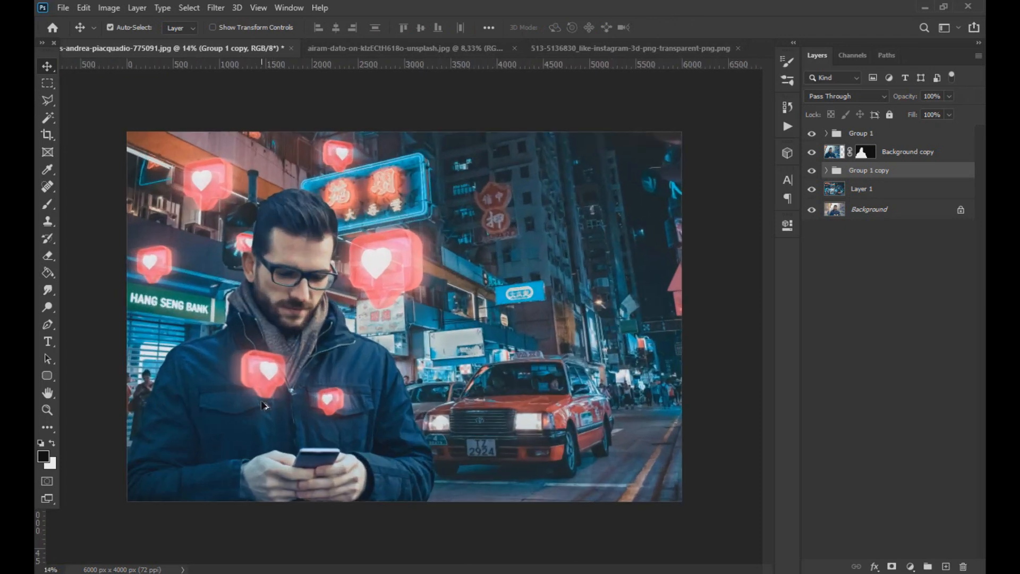
# Add a Color Lookup adjustment layer above Group 1 using the 2Strip.look 3DLUT file
pyautogui.click(861, 134)
pyautogui.click(911, 566)
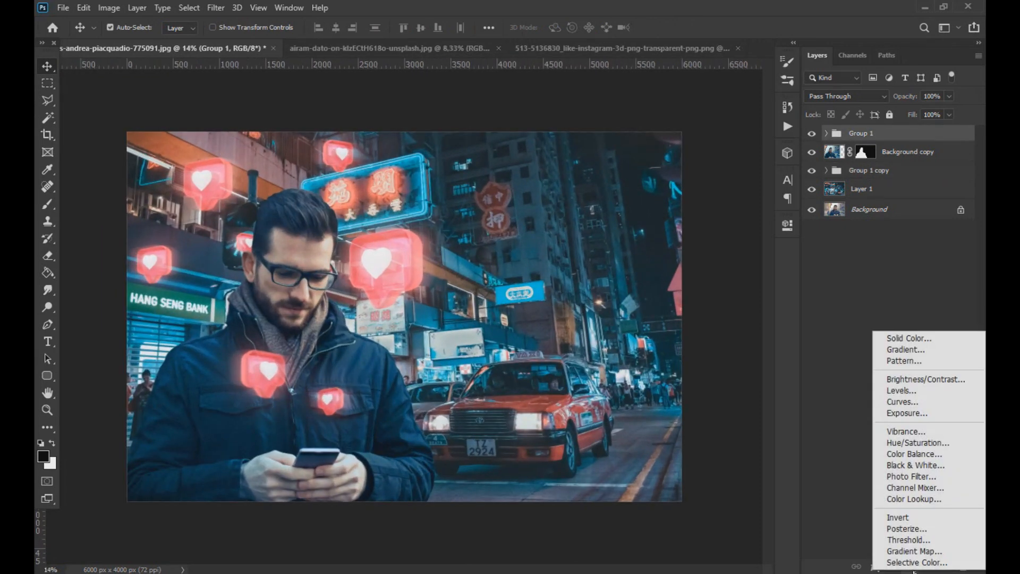
pyautogui.click(903, 500)
pyautogui.click(700, 265)
pyautogui.click(682, 47)
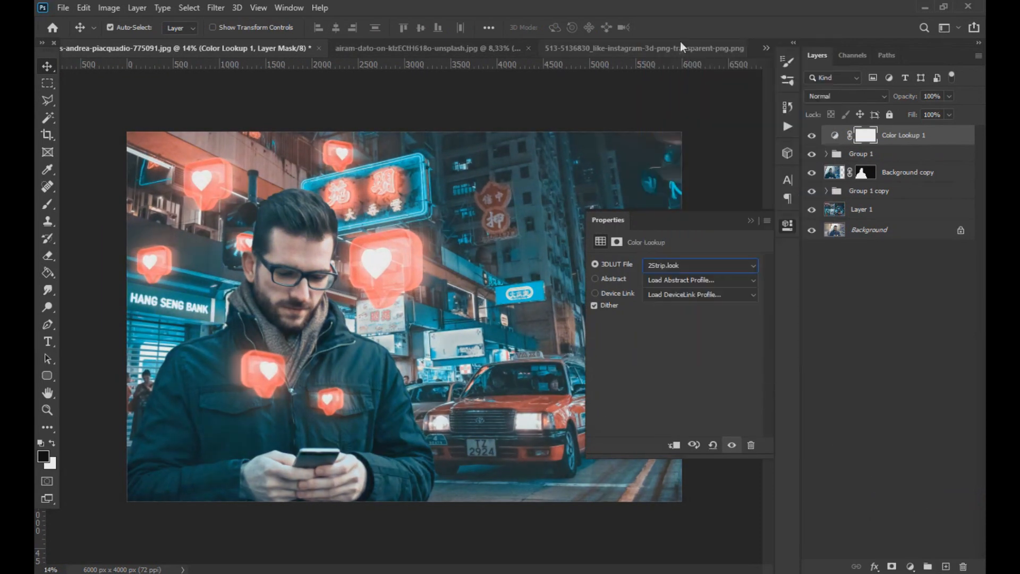
pyautogui.click(751, 220)
# Set Color Lookup 1 to Soft Light at 71% opacity and compare the image with and without it
pyautogui.click(861, 97)
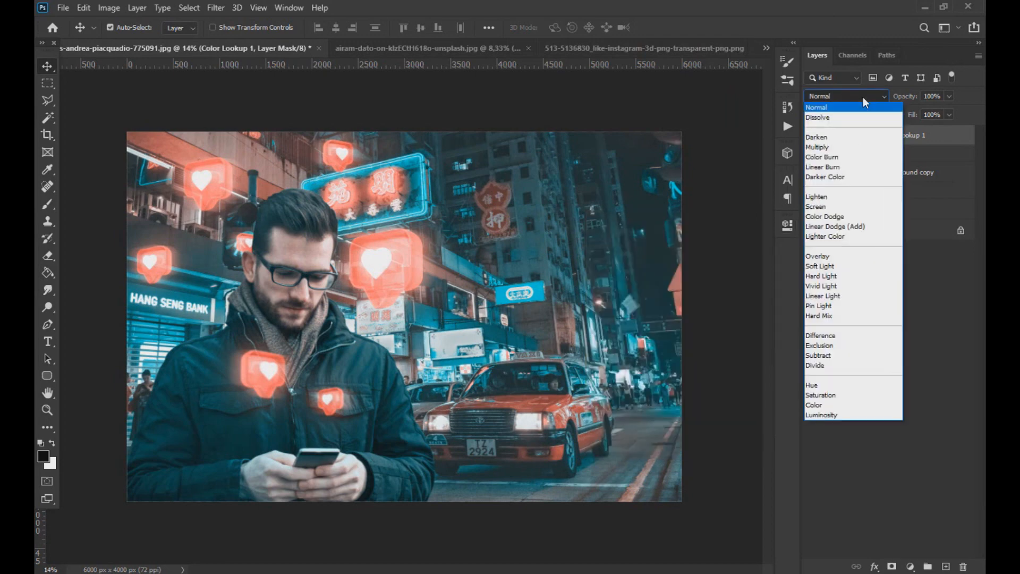
pyautogui.click(826, 267)
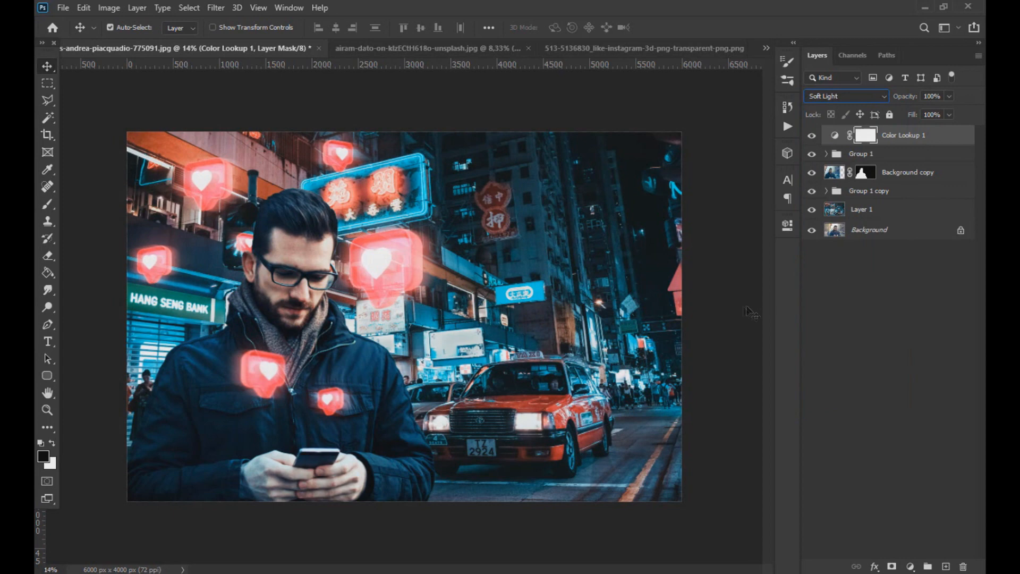
pyautogui.scroll(-2, 687, 257)
pyautogui.click(949, 97)
pyautogui.moveTo(948, 109)
pyautogui.mouseDown()
pyautogui.moveTo(921, 110)
pyautogui.moveTo(931, 110)
pyautogui.mouseUp()
pyautogui.click(812, 136)
pyautogui.click(812, 136)
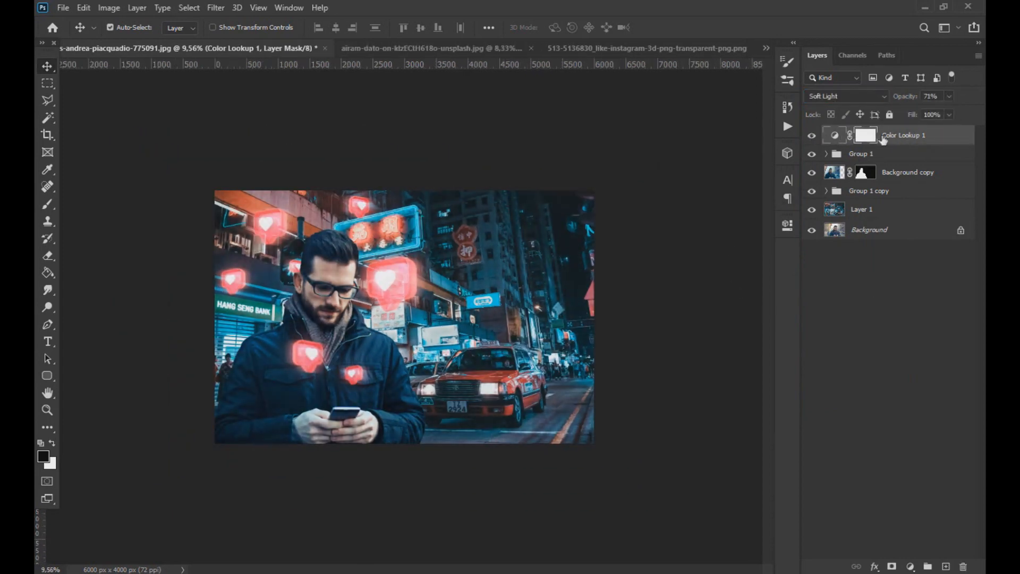
# Add a second Color Lookup adjustment layer with a 3DLUT preset above the first and reduce its opacity
pyautogui.click(910, 566)
pyautogui.click(910, 502)
pyautogui.click(701, 264)
pyautogui.click(706, 47)
pyautogui.click(753, 220)
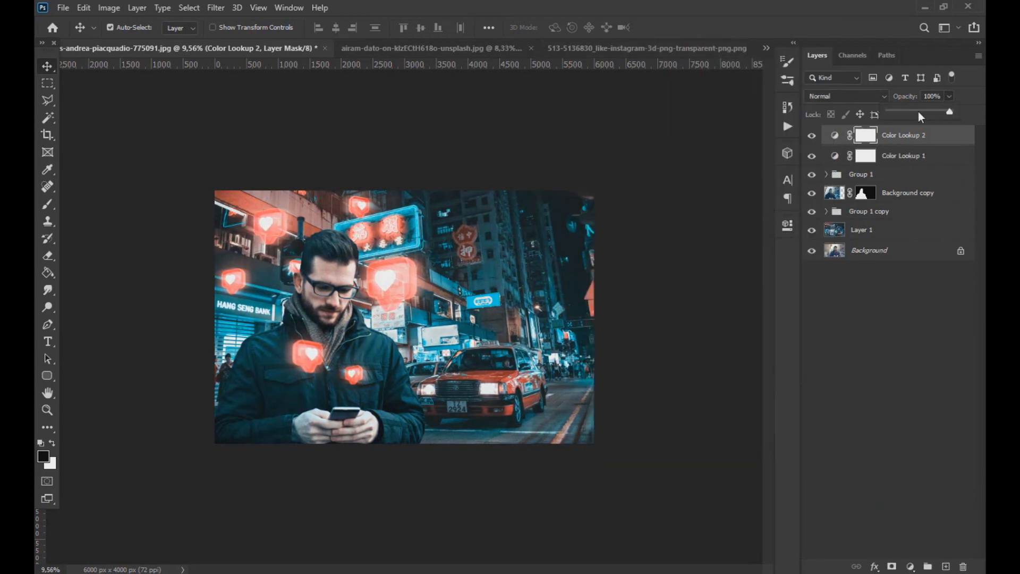
pyautogui.click(919, 112)
pyautogui.click(949, 97)
pyautogui.click(915, 133)
# Add a Curves adjustment layer above Color Lookup 2 and reshape its tonal curve
pyautogui.click(832, 174)
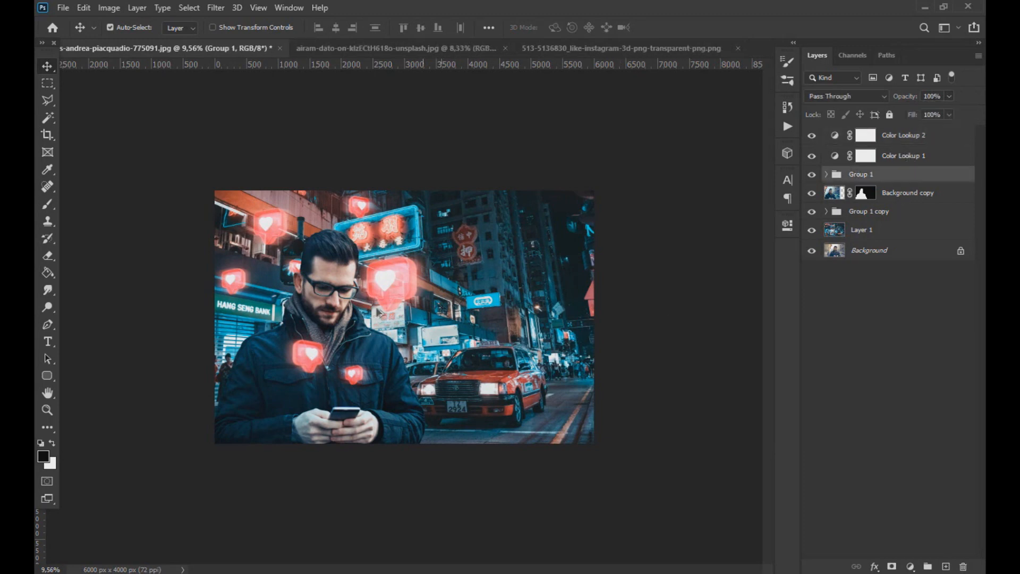
pyautogui.scroll(2, 274, 330)
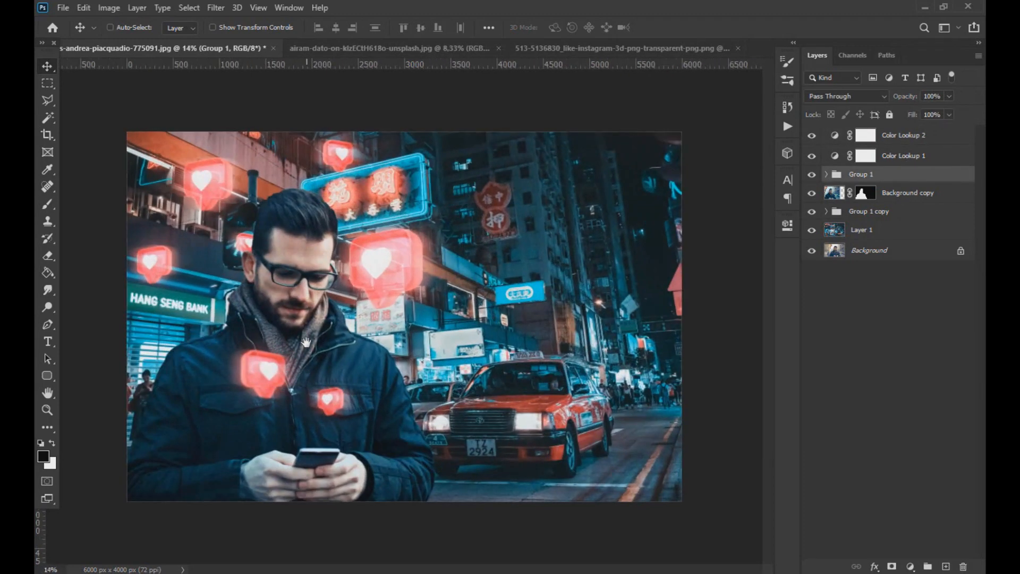
pyautogui.click(865, 136)
pyautogui.click(910, 567)
pyautogui.click(903, 409)
pyautogui.moveTo(694, 354); pyautogui.dragTo(719, 330)
pyautogui.click(750, 220)
pyautogui.hotkey('ctrl', '-')
pyautogui.hotkey('ctrl', '-')
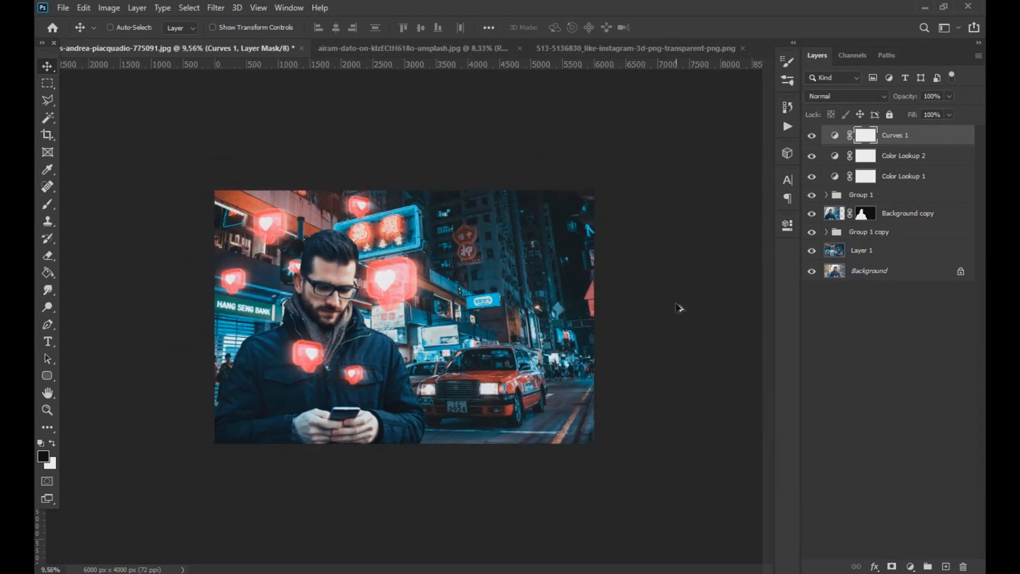
# Create an empty layer directly beneath Group 1 and sample pink from a heart icon as the brush colour
pyautogui.scroll(-5, 672, 310)
pyautogui.scroll(6, 340, 357)
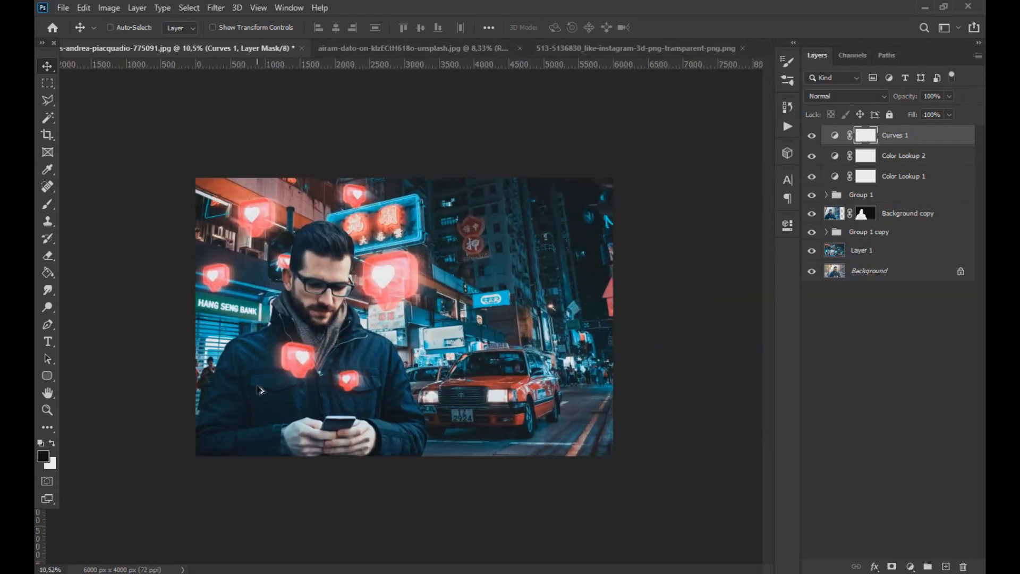
pyautogui.scroll(2, 260, 391)
pyautogui.click(870, 192)
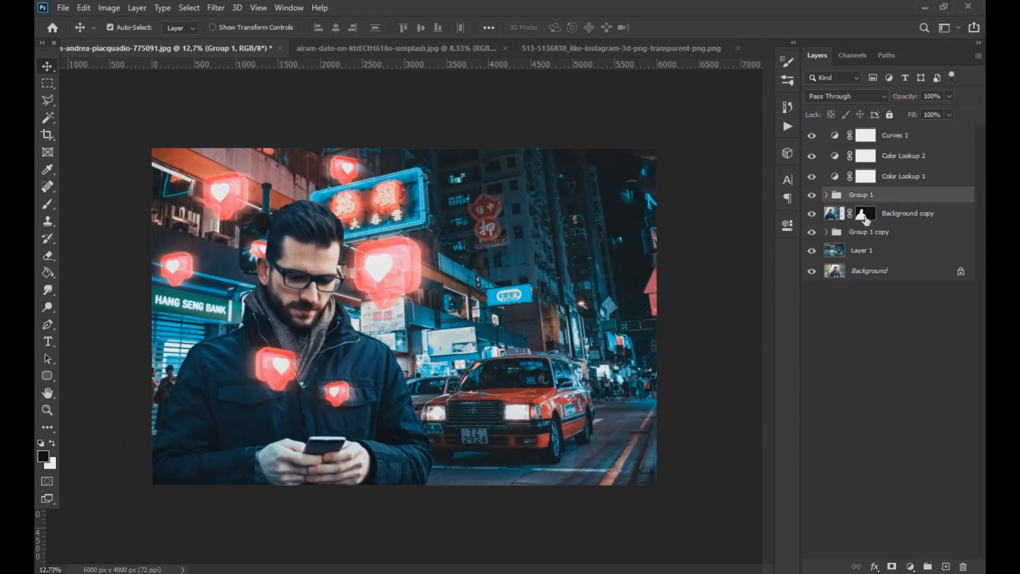
pyautogui.hotkey('ctrl', 'shift', 'alt', 'n')
pyautogui.click(50, 170)
pyautogui.click(222, 181)
pyautogui.click(47, 204)
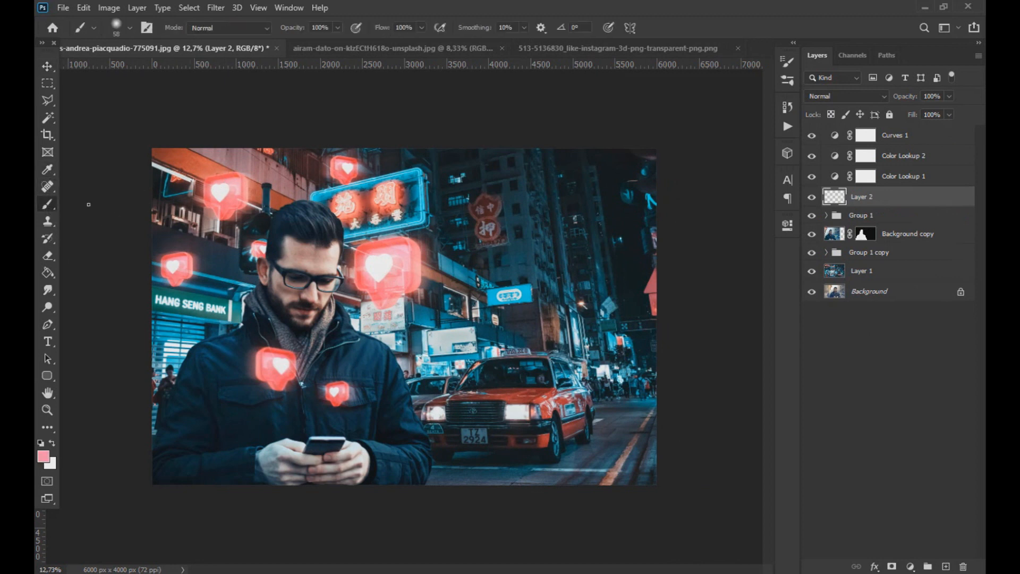
pyautogui.moveTo(878, 199); pyautogui.dragTo(874, 226)
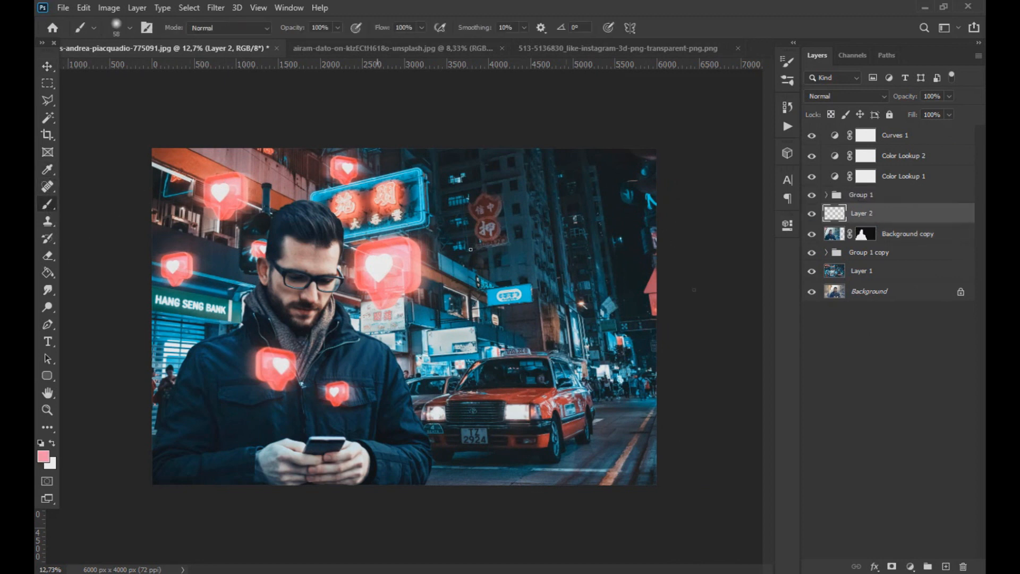
# Paint soft pink spots over each heart icon on Layer 2 with a large brush of about 844 pixels
pyautogui.click(269, 365)
pyautogui.click(332, 386)
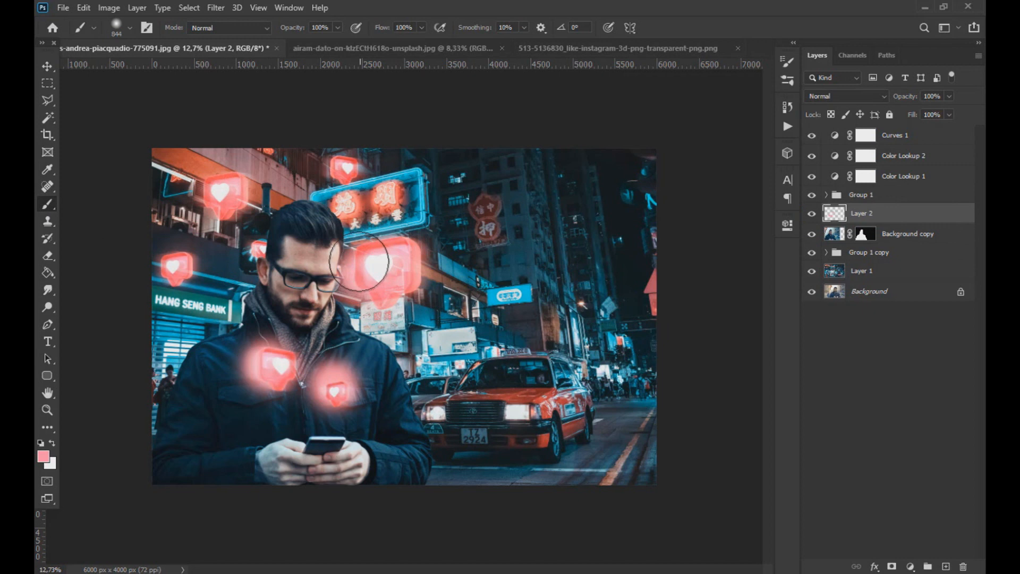
pyautogui.click(360, 261)
pyautogui.click(344, 172)
pyautogui.click(223, 192)
pyautogui.click(179, 268)
# Paint pink strokes along both of the man's shoulders and over the phone with a 310-pixel soft brush
pyautogui.moveTo(244, 337); pyautogui.dragTo(236, 338)
pyautogui.moveTo(158, 458)
pyautogui.mouseDown()
pyautogui.moveTo(211, 348)
pyautogui.moveTo(239, 339)
pyautogui.mouseUp()
pyautogui.hotkey('ctrl', 'z')
pyautogui.moveTo(194, 377)
pyautogui.mouseDown()
pyautogui.moveTo(159, 460)
pyautogui.moveTo(236, 333)
pyautogui.mouseUp()
pyautogui.moveTo(357, 334); pyautogui.dragTo(407, 404)
pyautogui.moveTo(315, 439); pyautogui.dragTo(332, 440)
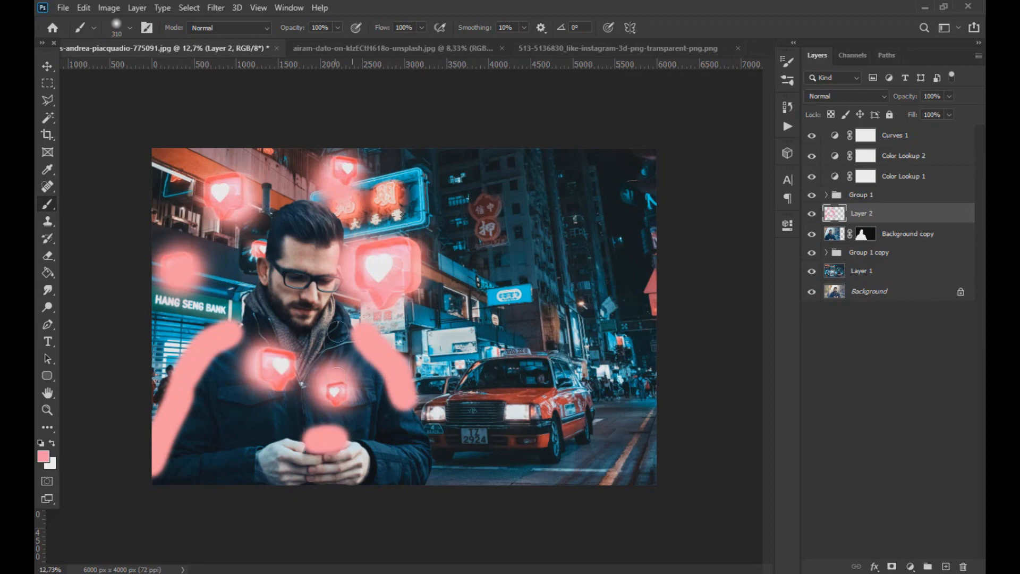
# Apply a 127.3-pixel Gaussian Blur to the pink paint on Layer 2 and set its blend mode to Soft Light
pyautogui.click(216, 7)
pyautogui.moveTo(239, 156)
pyautogui.click(411, 221)
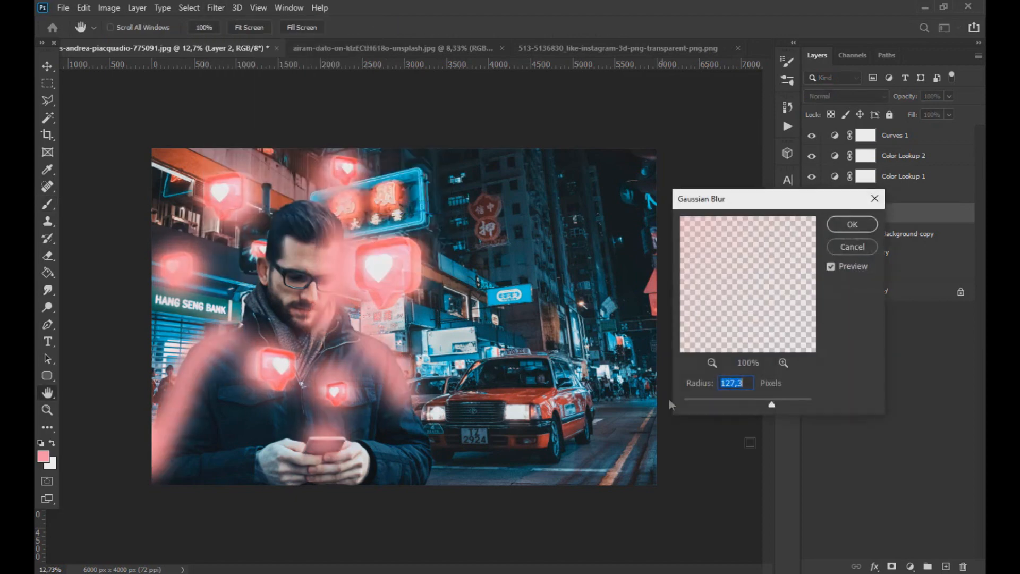
pyautogui.click(853, 227)
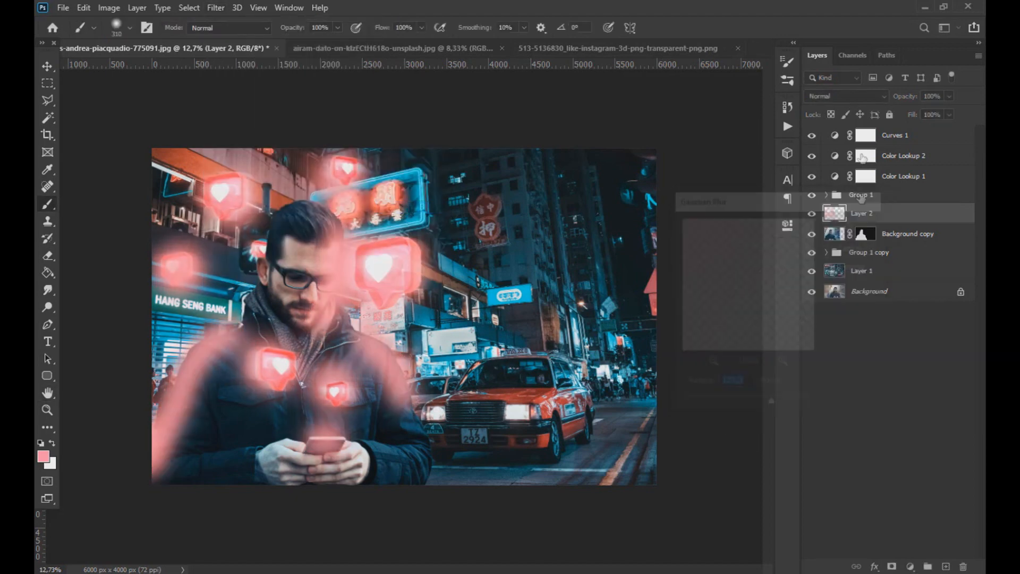
pyautogui.click(862, 96)
pyautogui.click(832, 275)
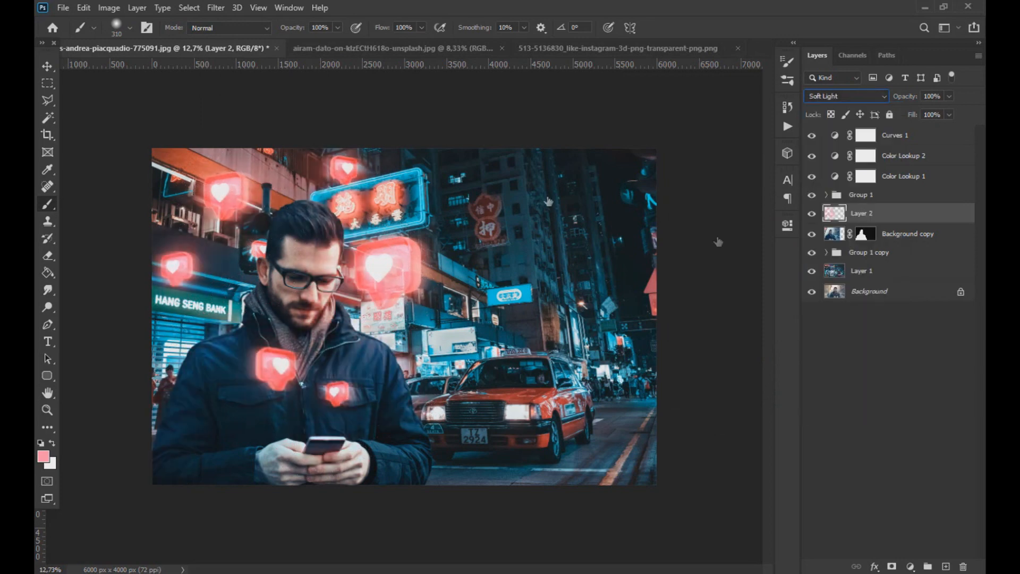
# Blur the pink glow layer again with a Gaussian Blur radius of 78.4 pixels
pyautogui.press('h')
pyautogui.click(216, 8)
pyautogui.moveTo(239, 157)
pyautogui.click(411, 221)
pyautogui.moveTo(771, 404)
pyautogui.mouseDown()
pyautogui.moveTo(786, 407)
pyautogui.moveTo(745, 401)
pyautogui.moveTo(762, 405)
pyautogui.mouseUp()
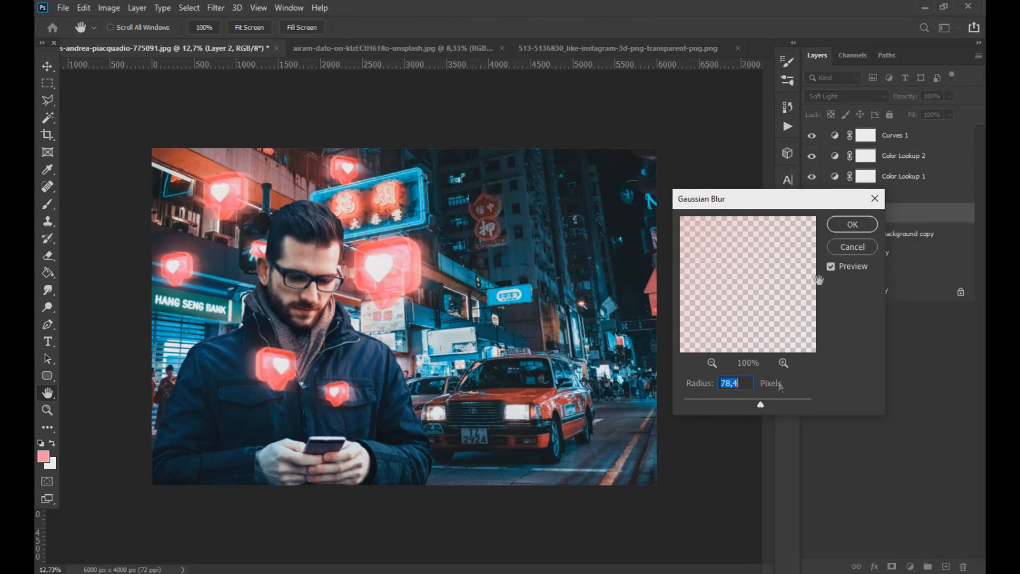
pyautogui.click(853, 224)
# Try to dodge the midtones along the man's shoulder and hair on Background copy at 82% exposure
pyautogui.click(834, 234)
pyautogui.press('o')
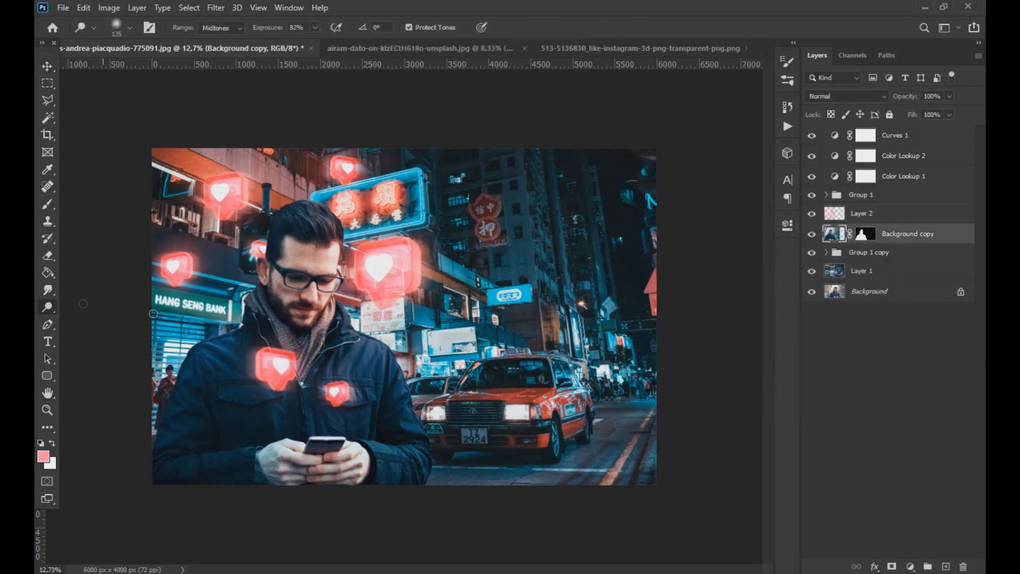
pyautogui.moveTo(202, 351)
pyautogui.mouseDown()
pyautogui.moveTo(248, 334)
pyautogui.moveTo(269, 272)
pyautogui.moveTo(320, 266)
pyautogui.moveTo(329, 215)
pyautogui.mouseUp()
pyautogui.hotkey('ctrl', 'z')
pyautogui.hotkey('ctrl', 'z')
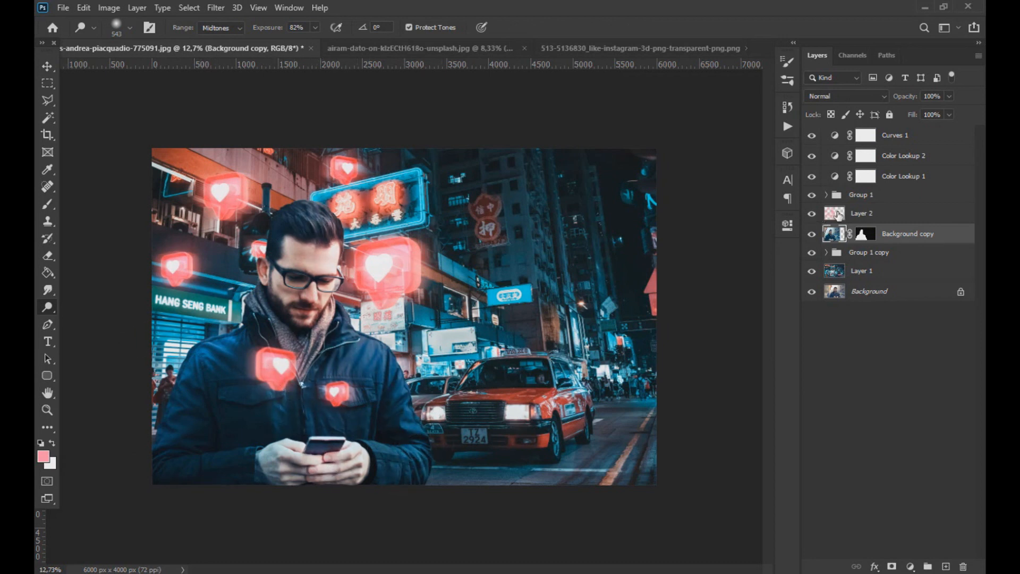
# Compare the image with and without the pink glow on Layer 2 and set its opacity to 61%
pyautogui.click(838, 215)
pyautogui.click(949, 97)
pyautogui.moveTo(949, 110); pyautogui.dragTo(917, 111)
pyautogui.scroll(-3, 495, 300)
pyautogui.click(813, 216)
pyautogui.click(813, 217)
pyautogui.click(808, 218)
pyautogui.click(807, 219)
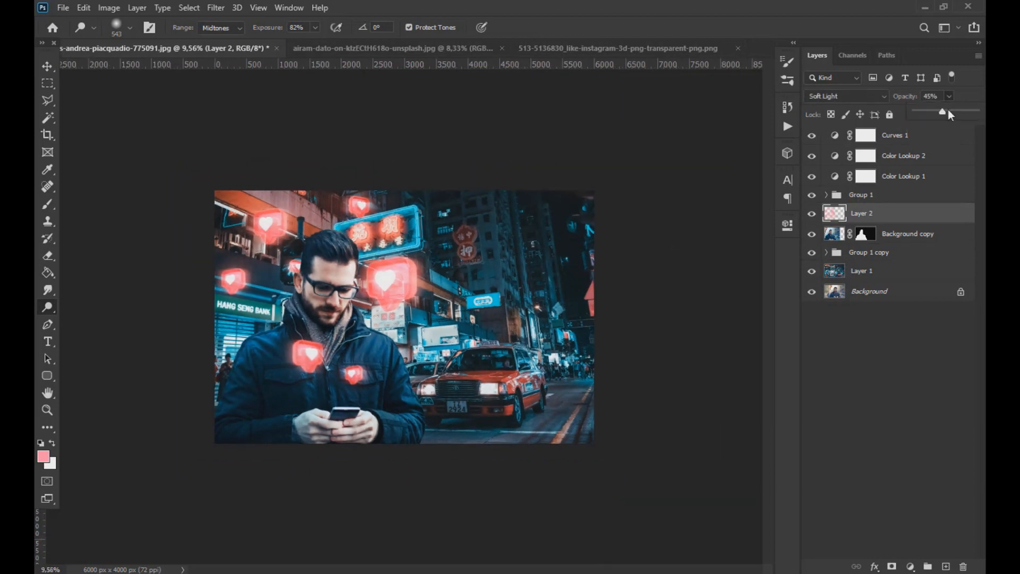
pyautogui.click(47, 66)
pyautogui.hotkey('ctrl', '+')
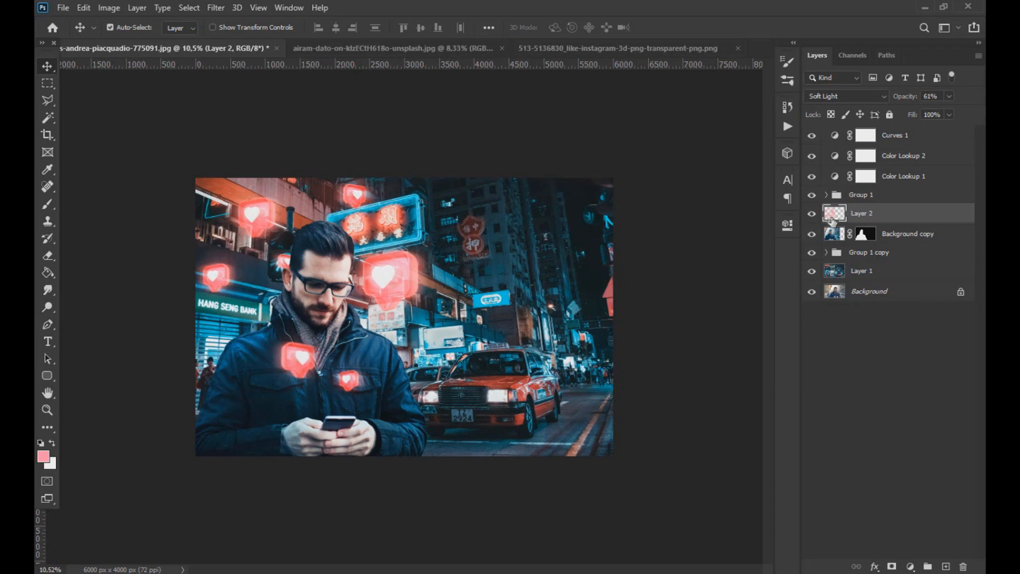
# Check the effect of Color Lookup 2 and adjust the opacity of Color Lookup 1
pyautogui.click(811, 155)
pyautogui.click(907, 175)
pyautogui.click(949, 97)
pyautogui.scroll(-3, 623, 339)
pyautogui.scroll(3, 623, 339)
# Stamp all visible layers into a new merged layer above Curves 1
pyautogui.click(911, 138)
pyautogui.hotkey('ctrl', 'shift', 'alt', 'e')
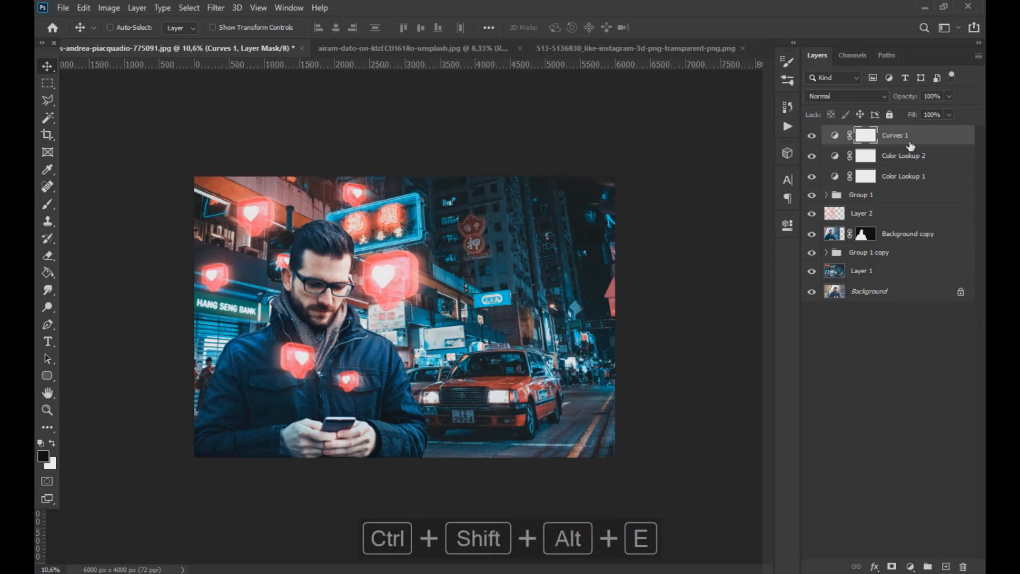
# Open the Camera Raw filter on Layer 3 and set the white balance to Temperature +6 and Tint -4
pyautogui.scroll(2, 473, 317)
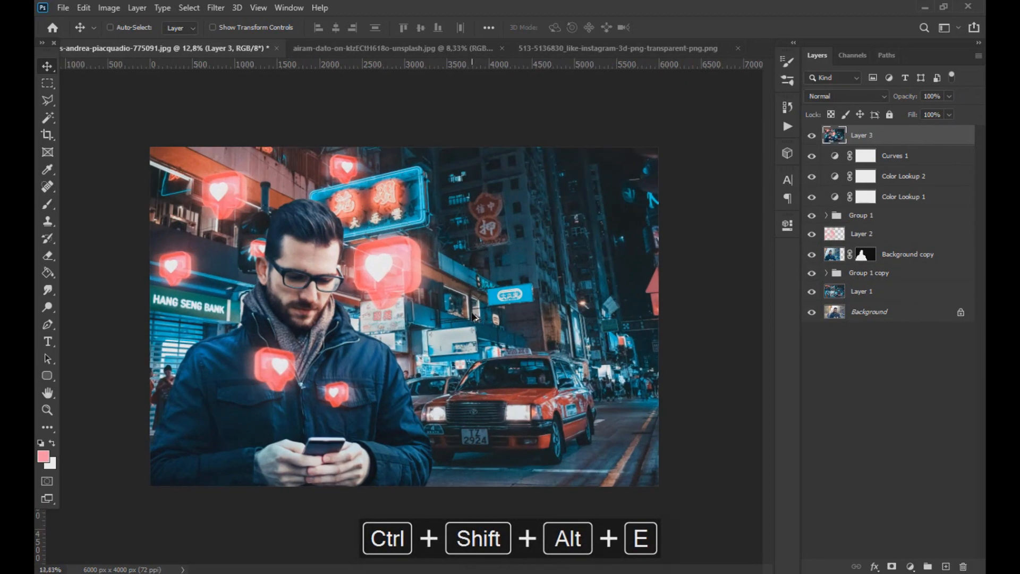
pyautogui.click(215, 8)
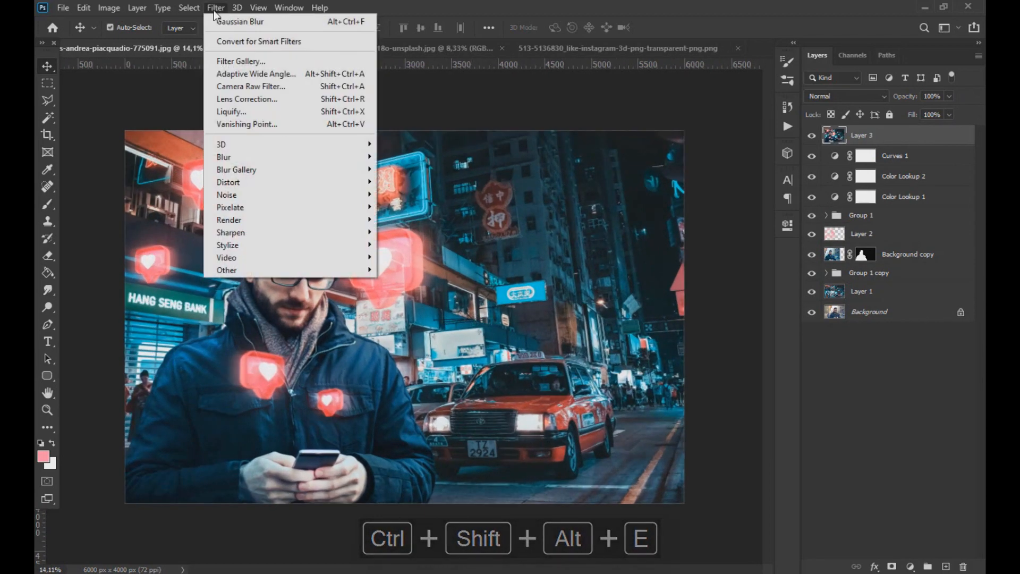
pyautogui.click(270, 85)
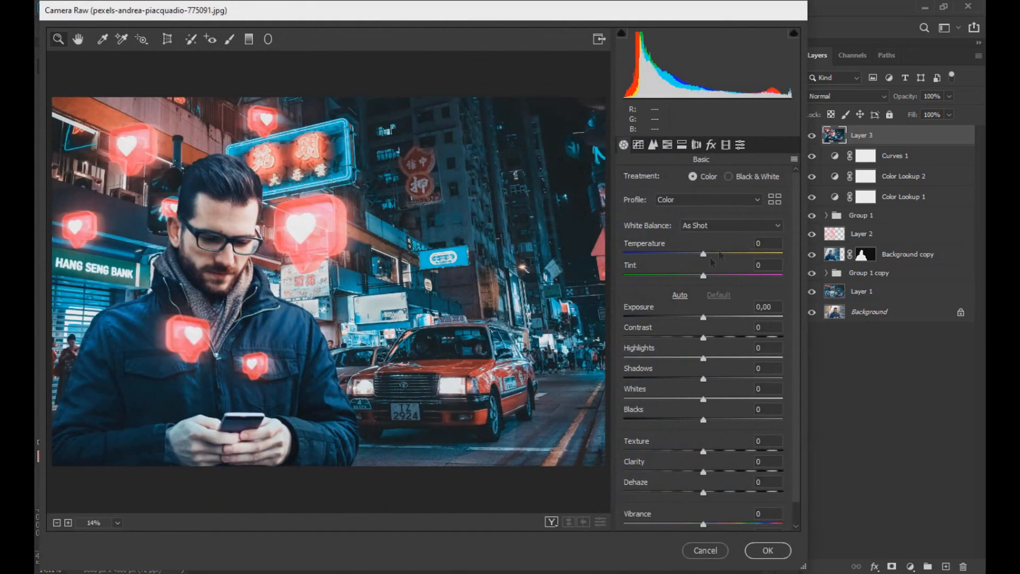
pyautogui.click(715, 254)
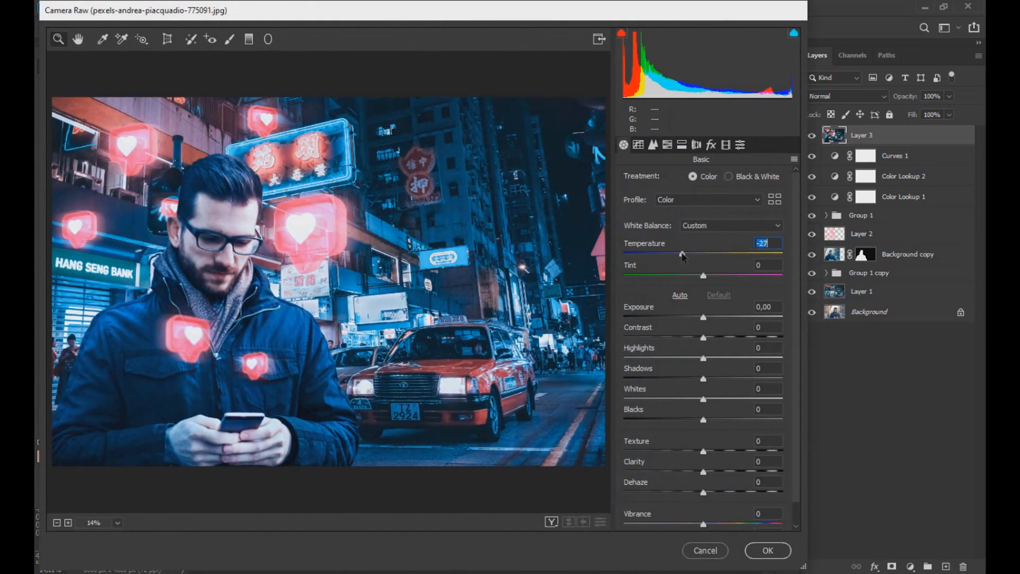
pyautogui.moveTo(714, 258); pyautogui.dragTo(708, 255)
pyautogui.moveTo(703, 276); pyautogui.dragTo(701, 277)
# Set Exposure to -0.35, Contrast -23, Highlights +43, Shadows -24, Whites -23, Texture +60, Clarity +33 and Dehaze +14
pyautogui.moveTo(703, 318); pyautogui.dragTo(671, 398)
pyautogui.moveTo(721, 449); pyautogui.dragTo(768, 447)
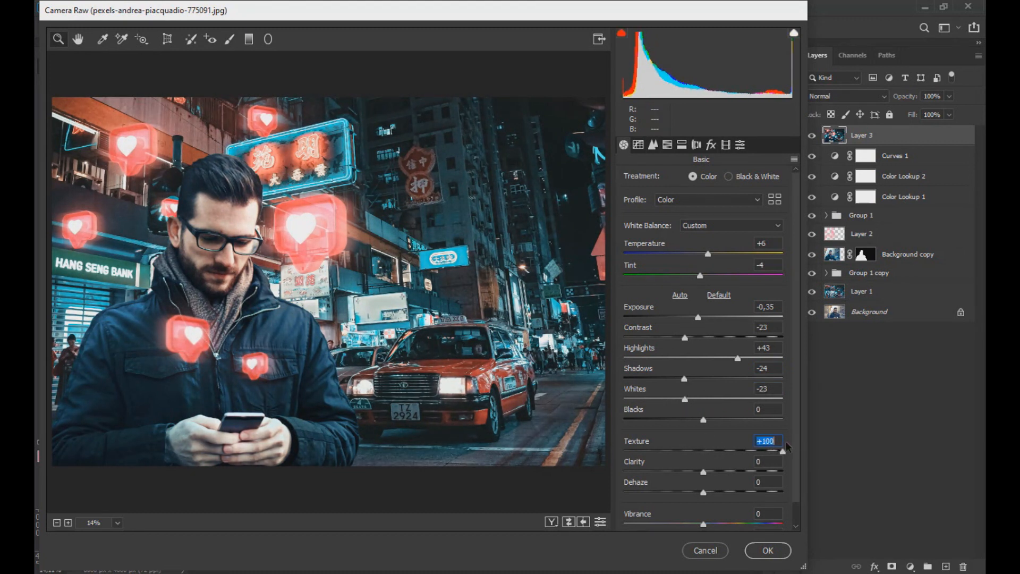
pyautogui.moveTo(704, 474); pyautogui.dragTo(750, 453)
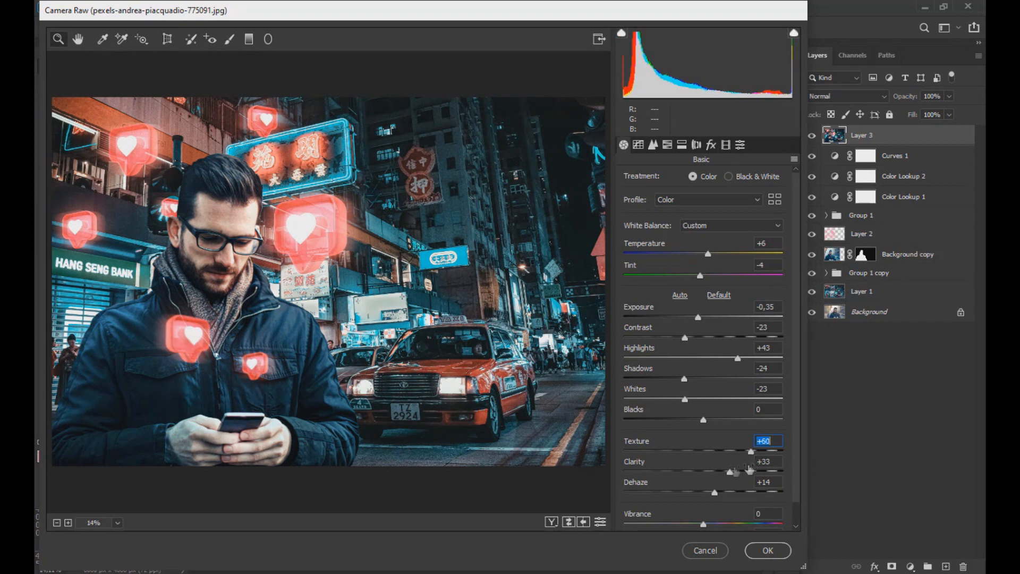
# Reduce the image noise with Luminance at 48 and Luminance Detail at 55
pyautogui.click(653, 145)
pyautogui.moveTo(628, 309); pyautogui.dragTo(695, 309)
pyautogui.hotkey('ctrl', '+')
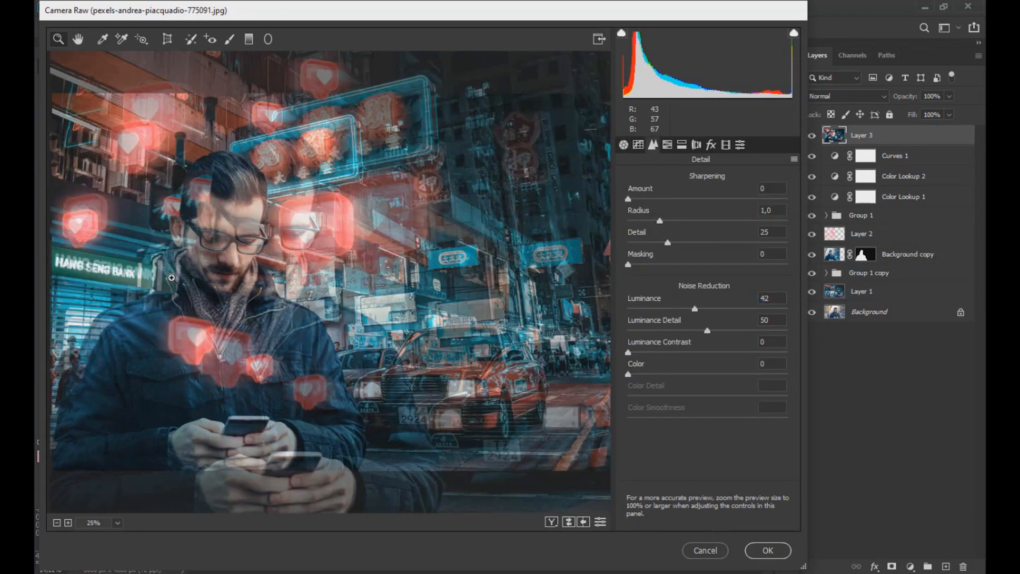
pyautogui.moveTo(640, 307); pyautogui.dragTo(668, 309)
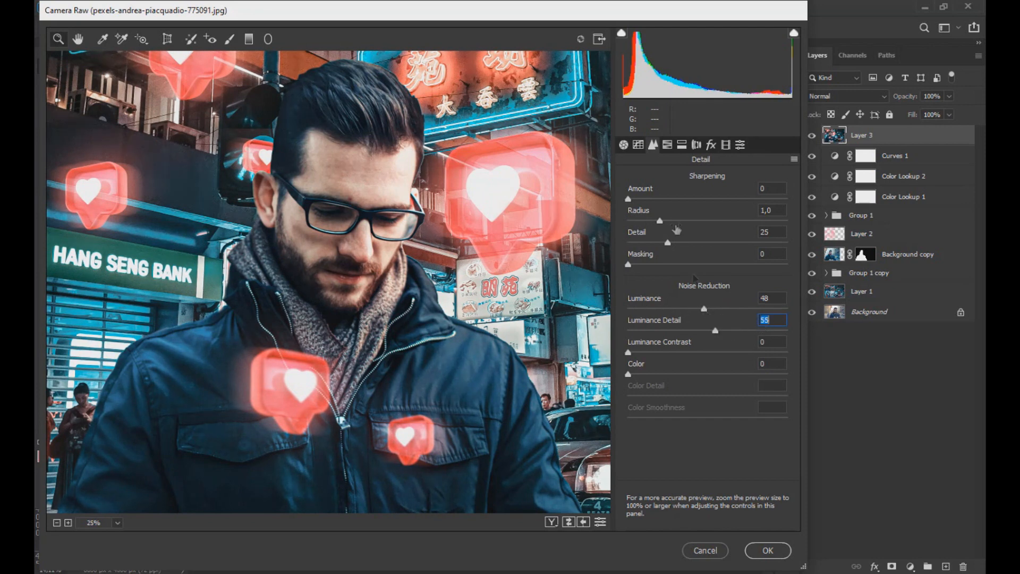
# Set the HSL luminance of the Reds to -13 and adjust the luminance of the Oranges and the blue tones
pyautogui.click(668, 146)
pyautogui.moveTo(707, 228)
pyautogui.mouseDown()
pyautogui.moveTo(731, 230)
pyautogui.moveTo(697, 230)
pyautogui.mouseUp()
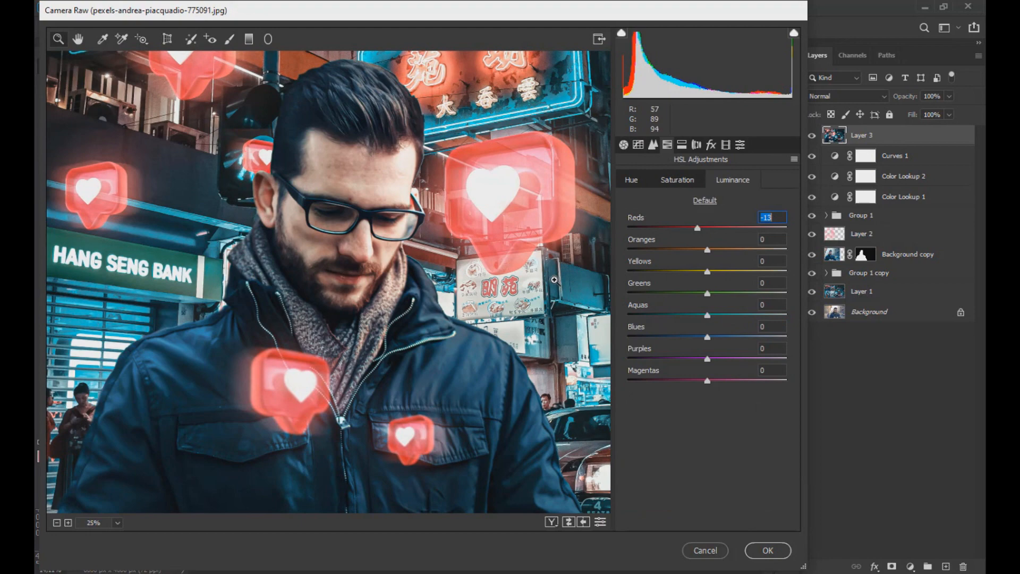
pyautogui.click(541, 276)
pyautogui.scroll(-3, 524, 271)
pyautogui.moveTo(708, 250); pyautogui.dragTo(790, 262)
pyautogui.moveTo(707, 337); pyautogui.dragTo(731, 315)
pyautogui.moveTo(779, 253); pyautogui.dragTo(718, 239)
# Check the split toning and detail settings and apply the Camera Raw filter to Layer 3
pyautogui.click(682, 145)
pyautogui.click(650, 147)
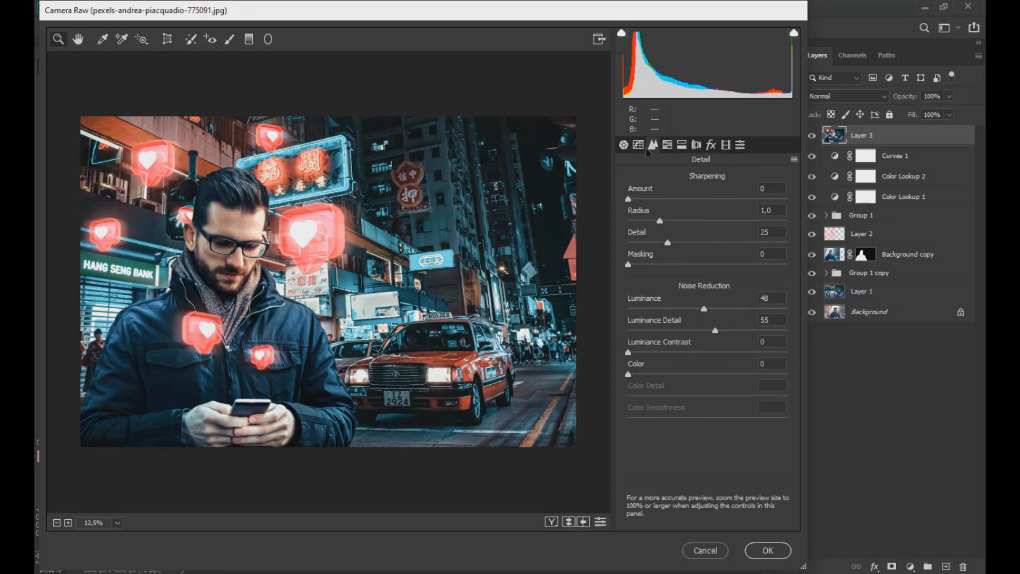
pyautogui.click(767, 550)
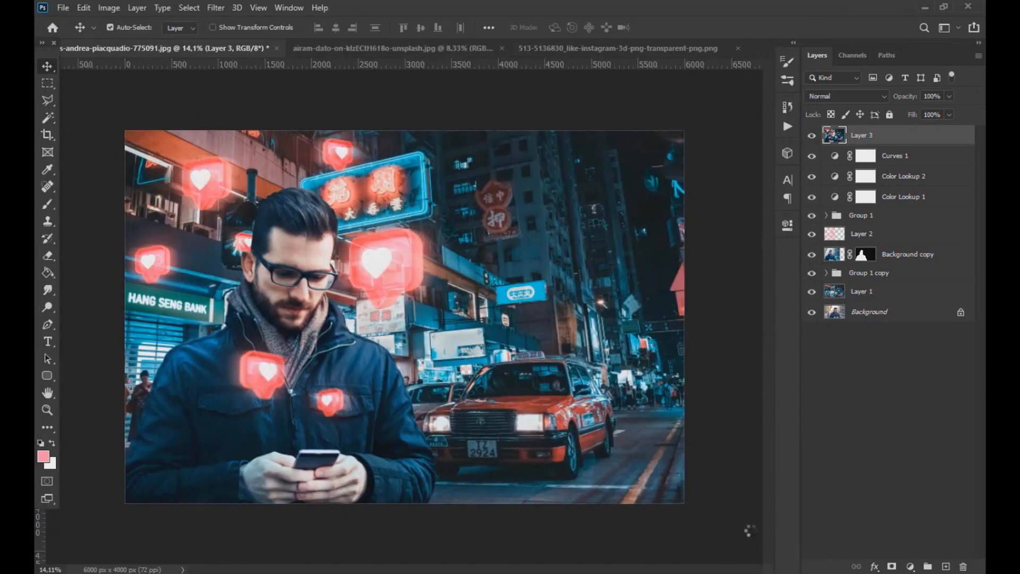
# Compare the image with and without Layer 3 and set its opacity to 41%
pyautogui.scroll(-4, 682, 447)
pyautogui.scroll(1, 656, 412)
pyautogui.click(812, 136)
pyautogui.click(812, 137)
pyautogui.moveTo(913, 110); pyautogui.dragTo(928, 110)
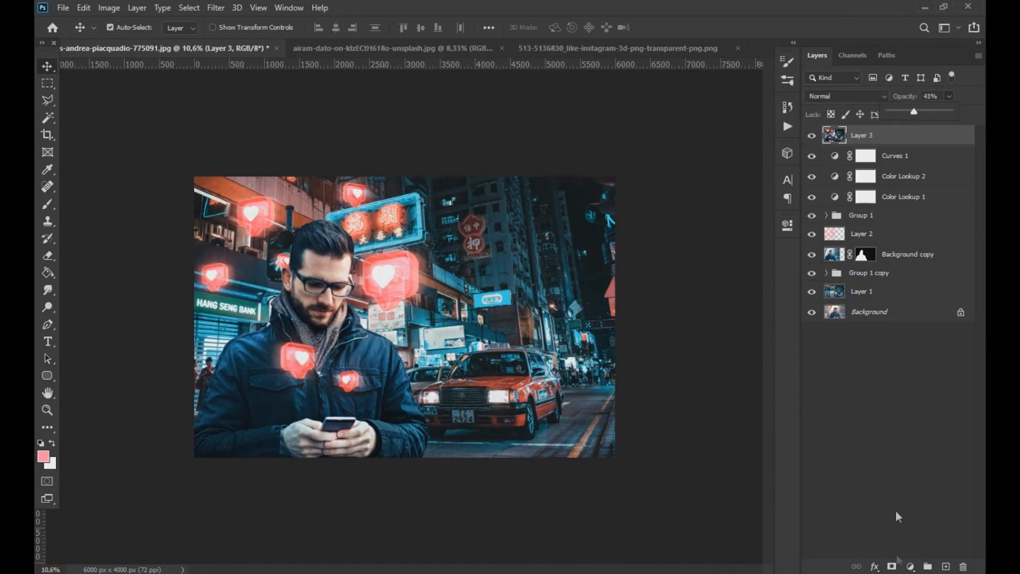
# Add a Color Balance adjustment above Layer 3 with midtones at Cyan-Red +1 and Yellow-Blue +23, and shift Magenta-Green towards green
pyautogui.click(910, 566)
pyautogui.click(932, 454)
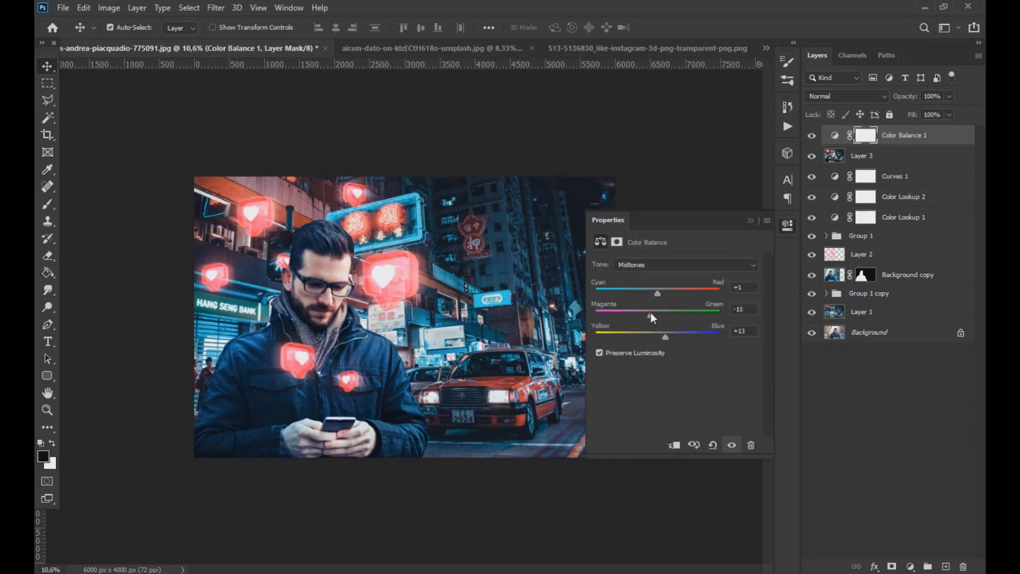
pyautogui.moveTo(651, 314); pyautogui.dragTo(676, 319)
pyautogui.moveTo(680, 221); pyautogui.dragTo(755, 178)
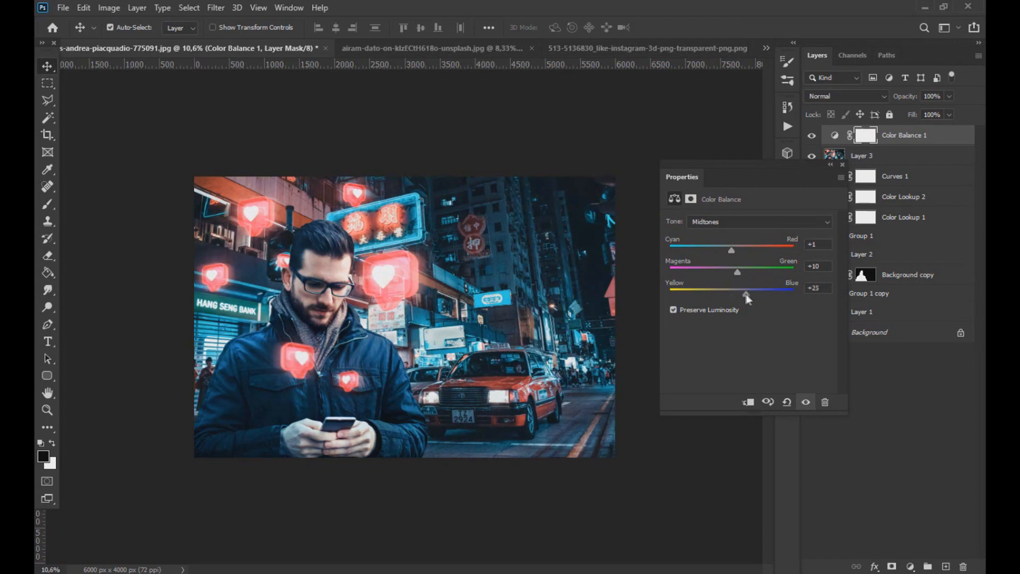
pyautogui.moveTo(747, 270); pyautogui.dragTo(740, 270)
pyautogui.moveTo(834, 169); pyautogui.dragTo(834, 170)
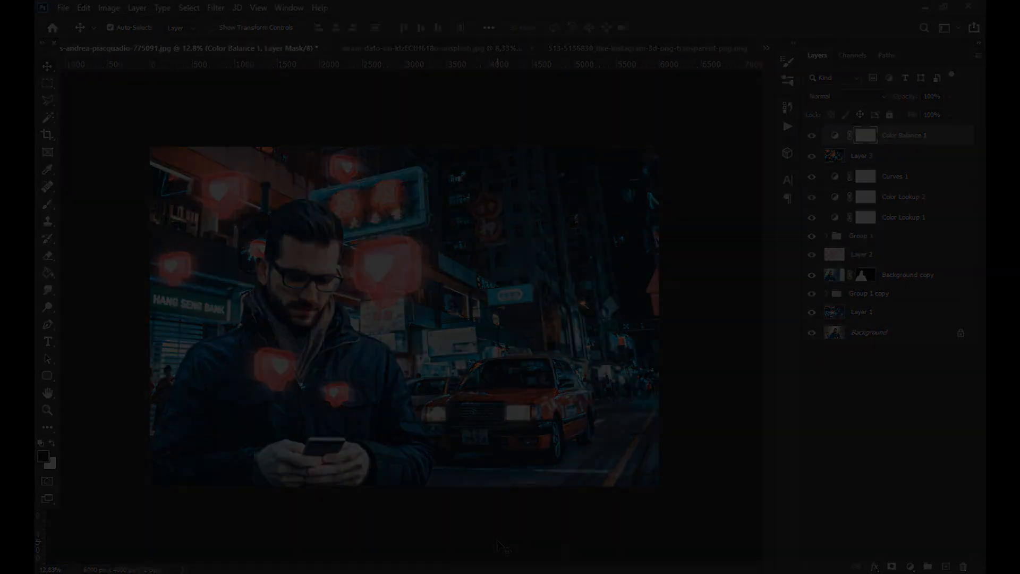